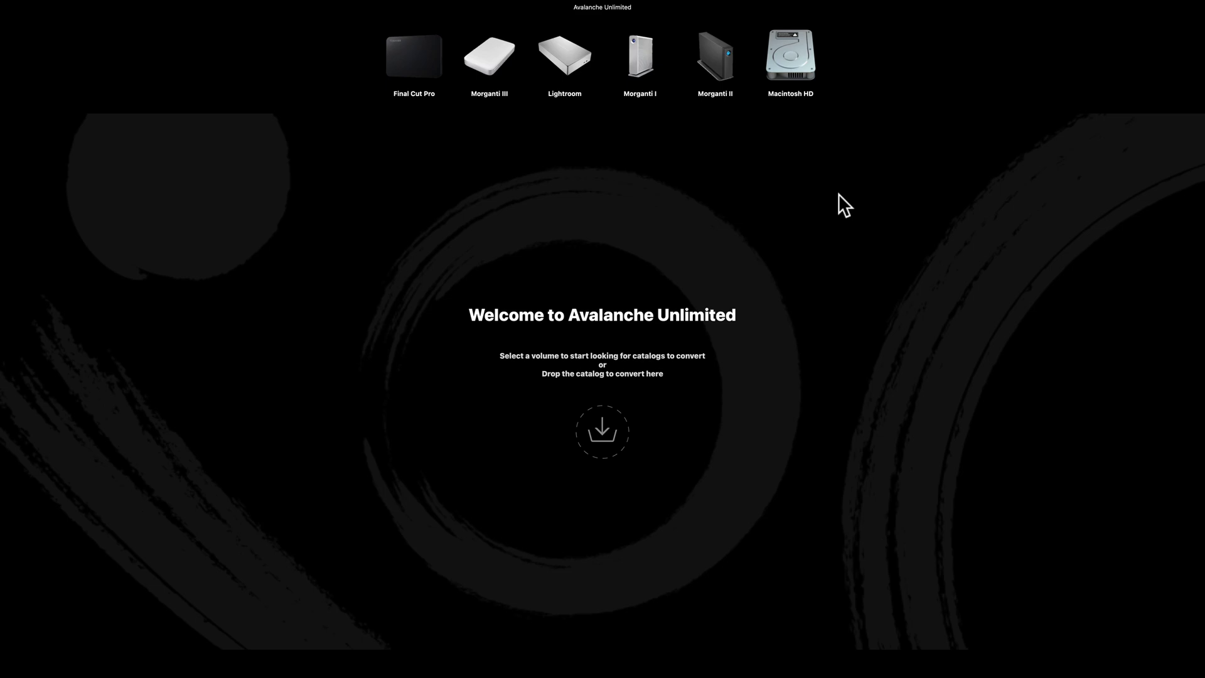
# Step: Exit Avalanche's full screen and restore the Lightroom Classic window on the test catalog
pyautogui.moveTo(118, 5)
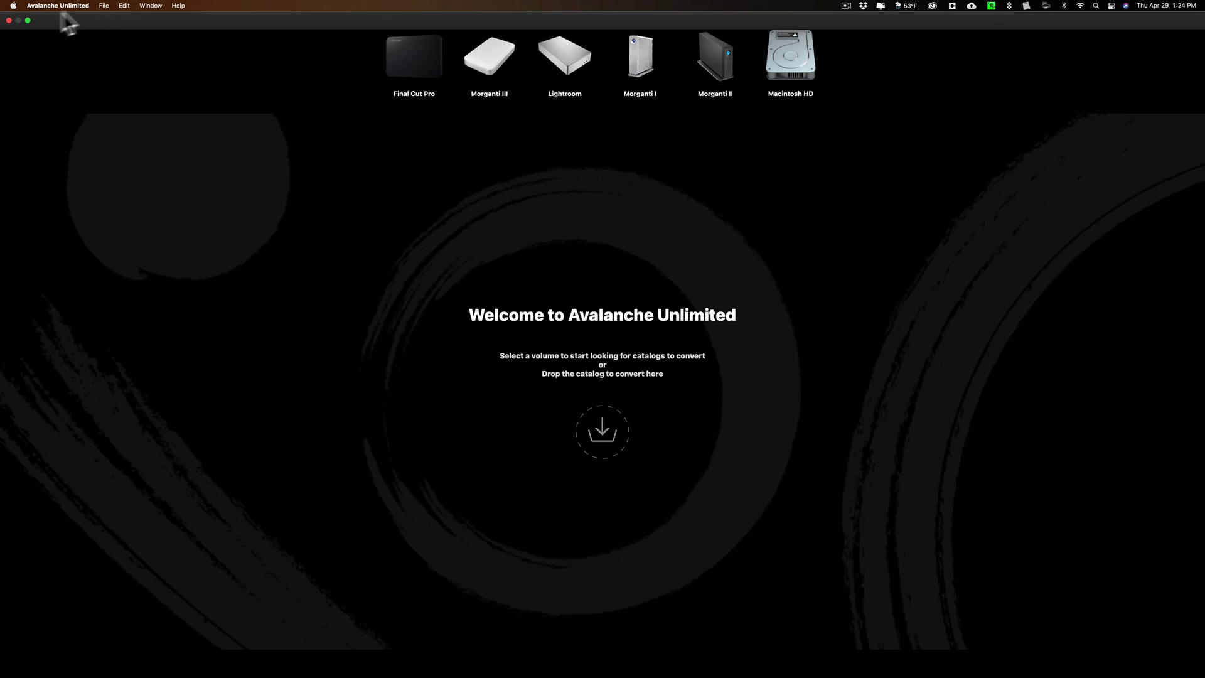
pyautogui.click(26, 20)
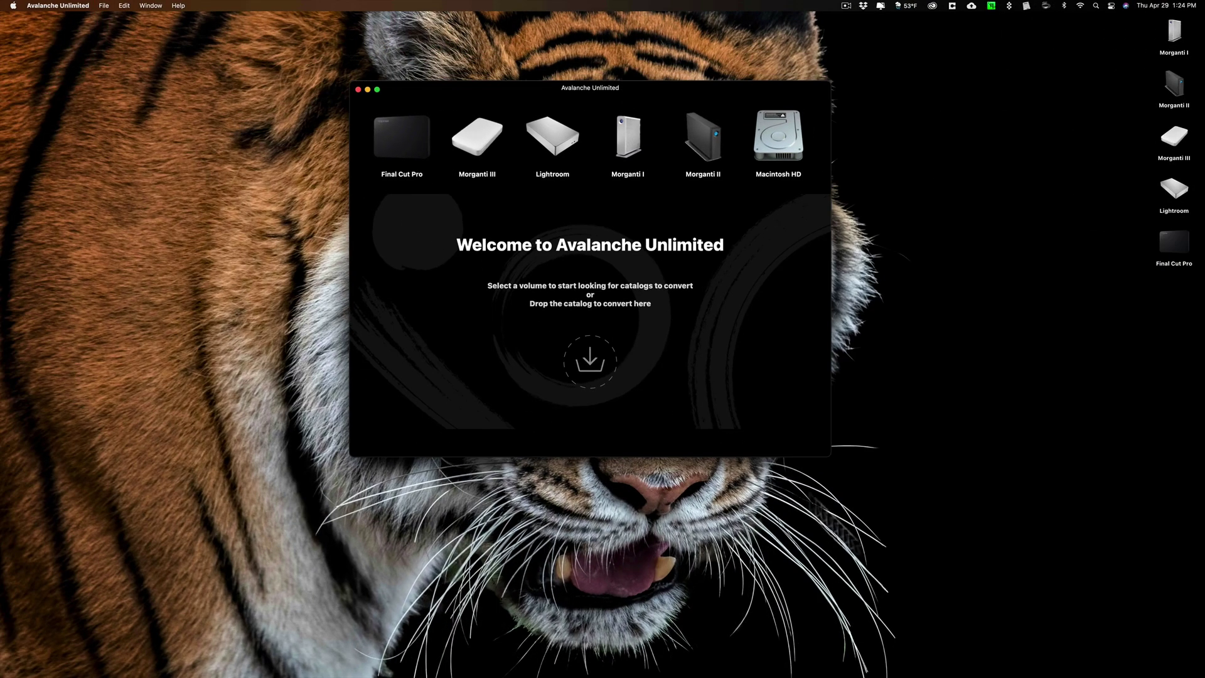
pyautogui.moveTo(999, 670)
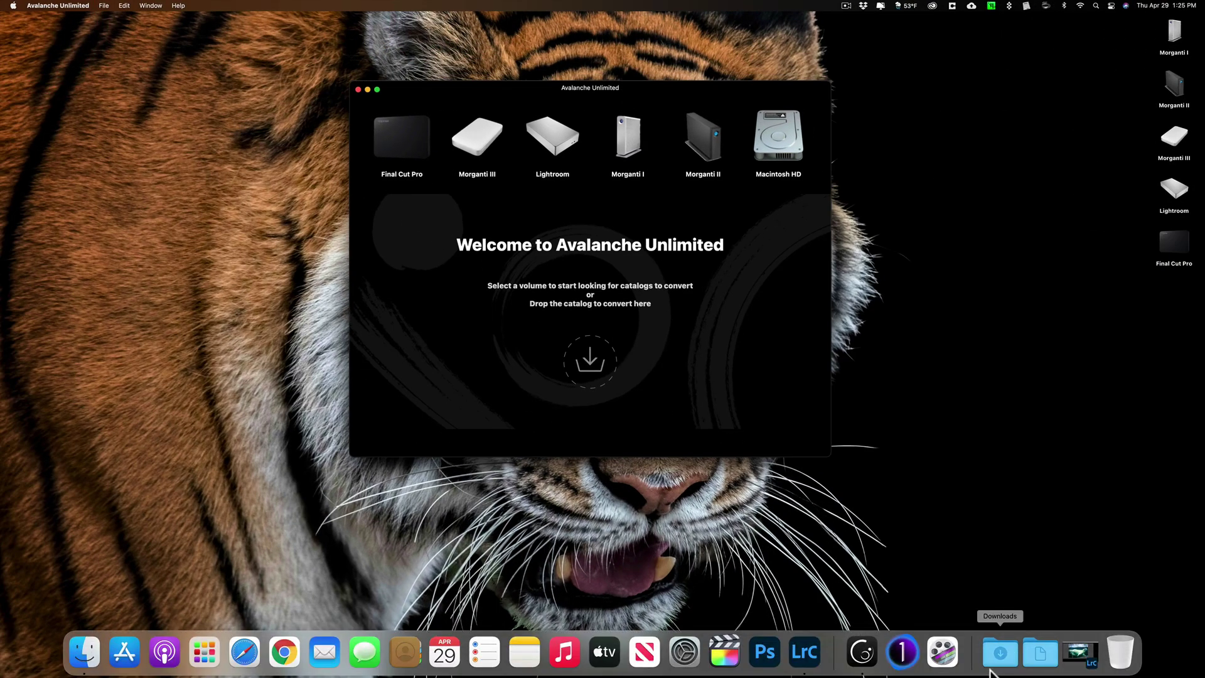
pyautogui.click(1080, 654)
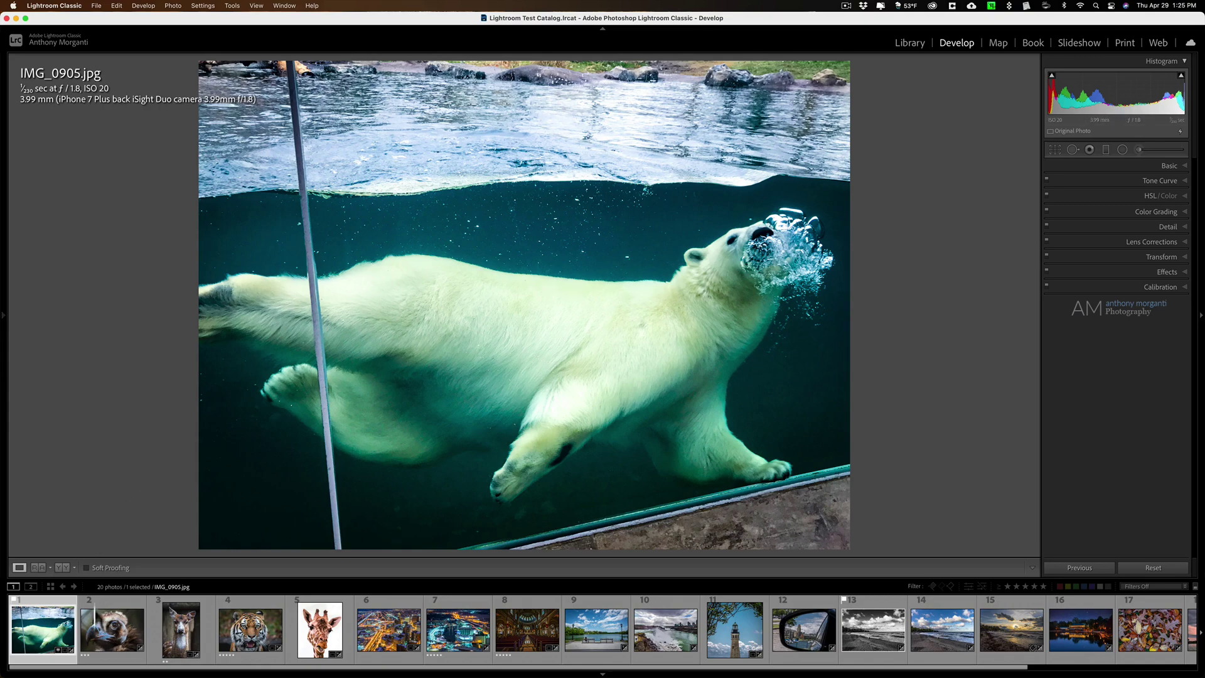
# Step: Step through filmstrip photos from the vulture _DSC3155.nef to the lighthouse _DSF1165.raf
pyautogui.click(113, 646)
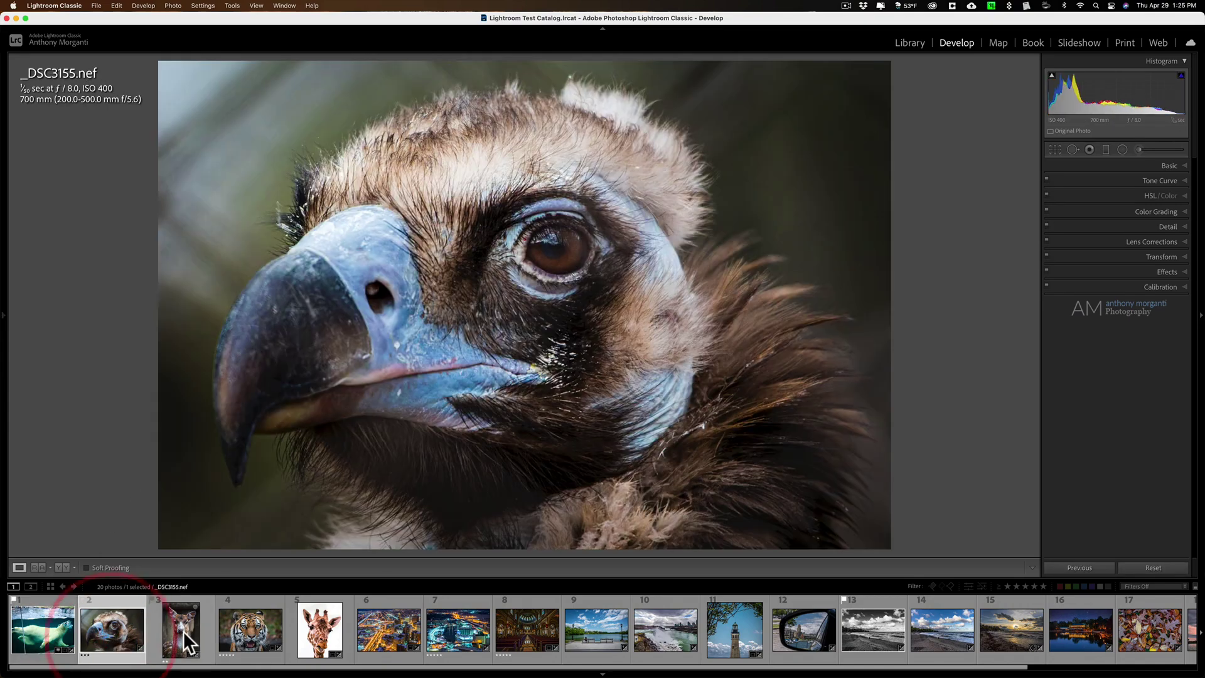
pyautogui.click(187, 642)
pyautogui.click(244, 630)
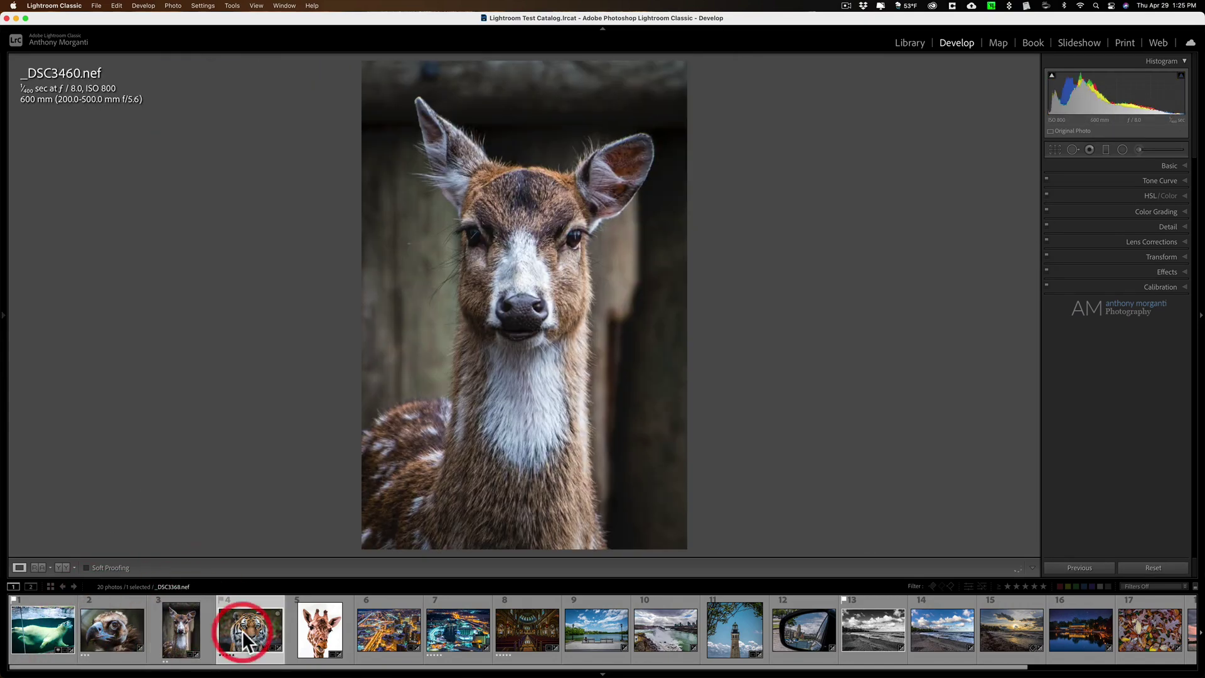
pyautogui.click(320, 636)
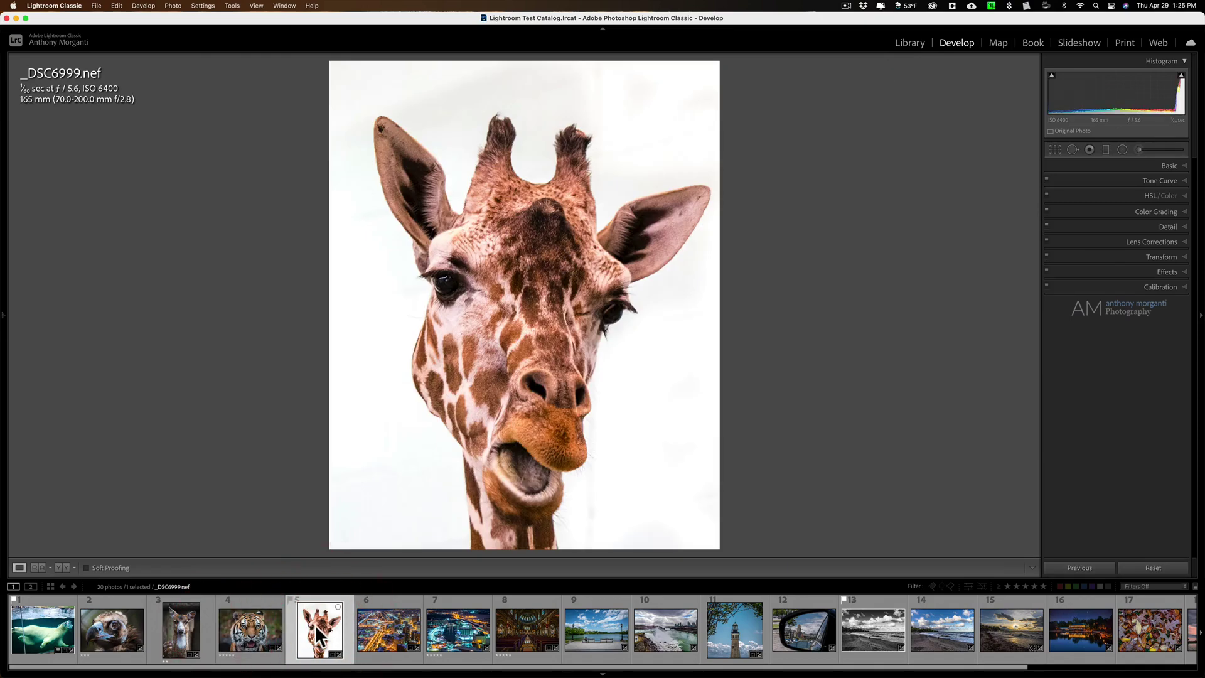
pyautogui.click(386, 627)
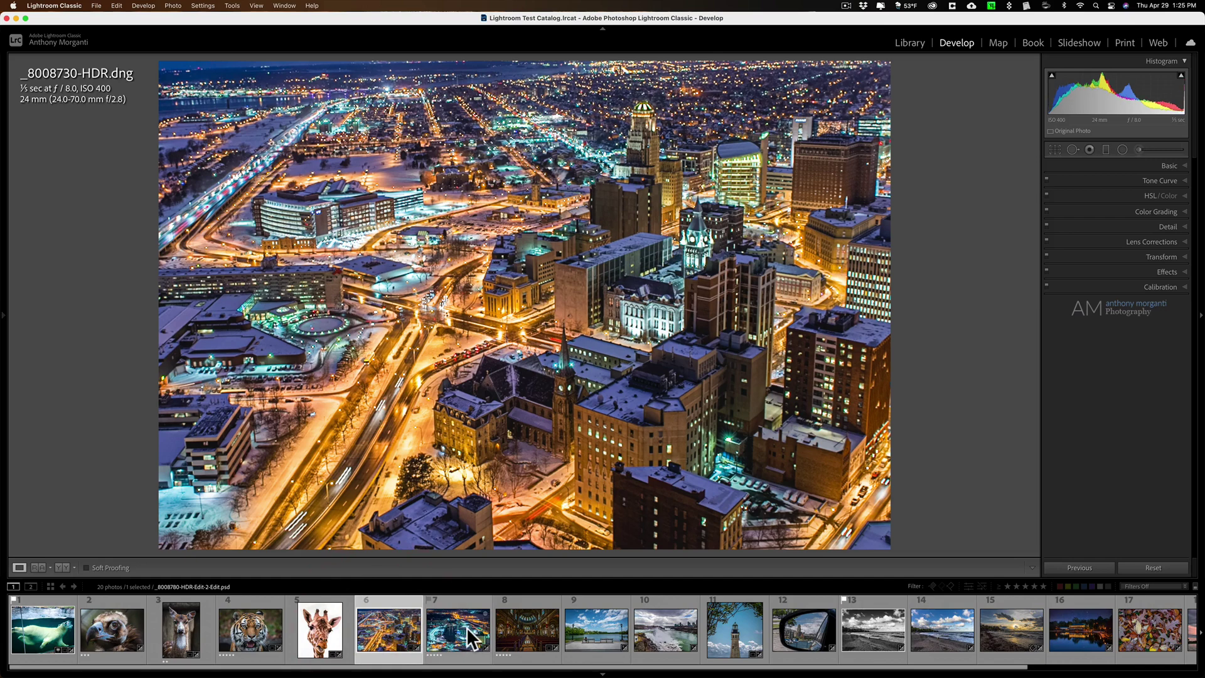
pyautogui.click(469, 634)
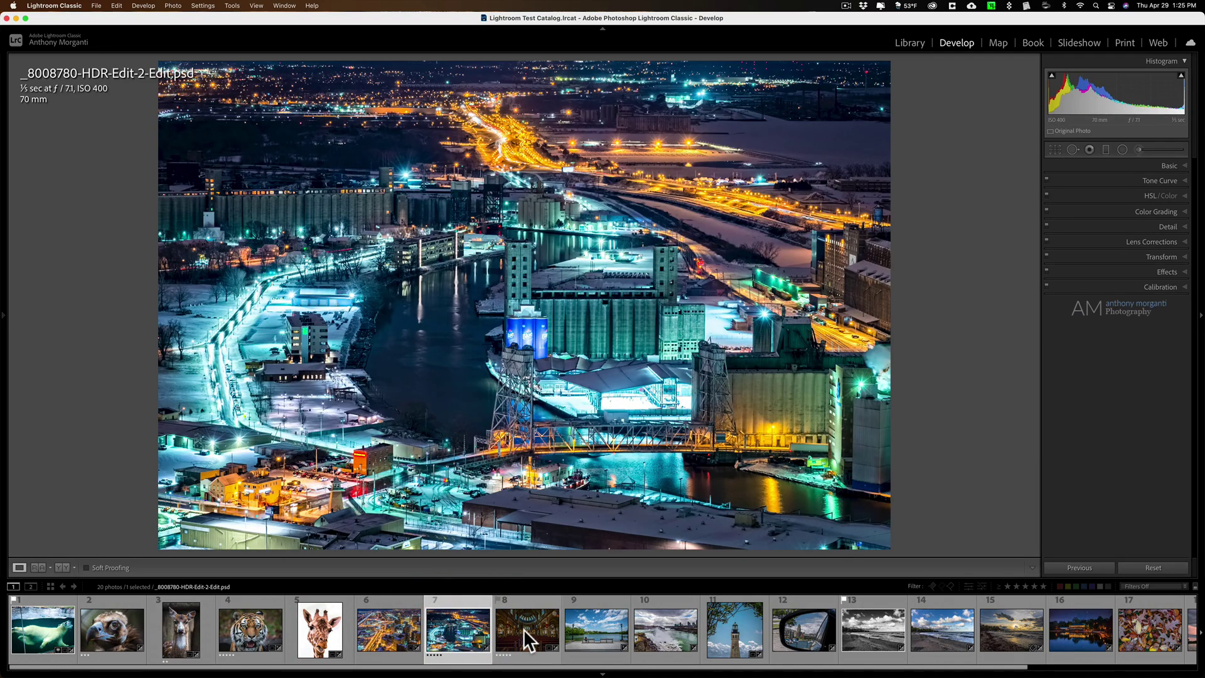
pyautogui.click(523, 629)
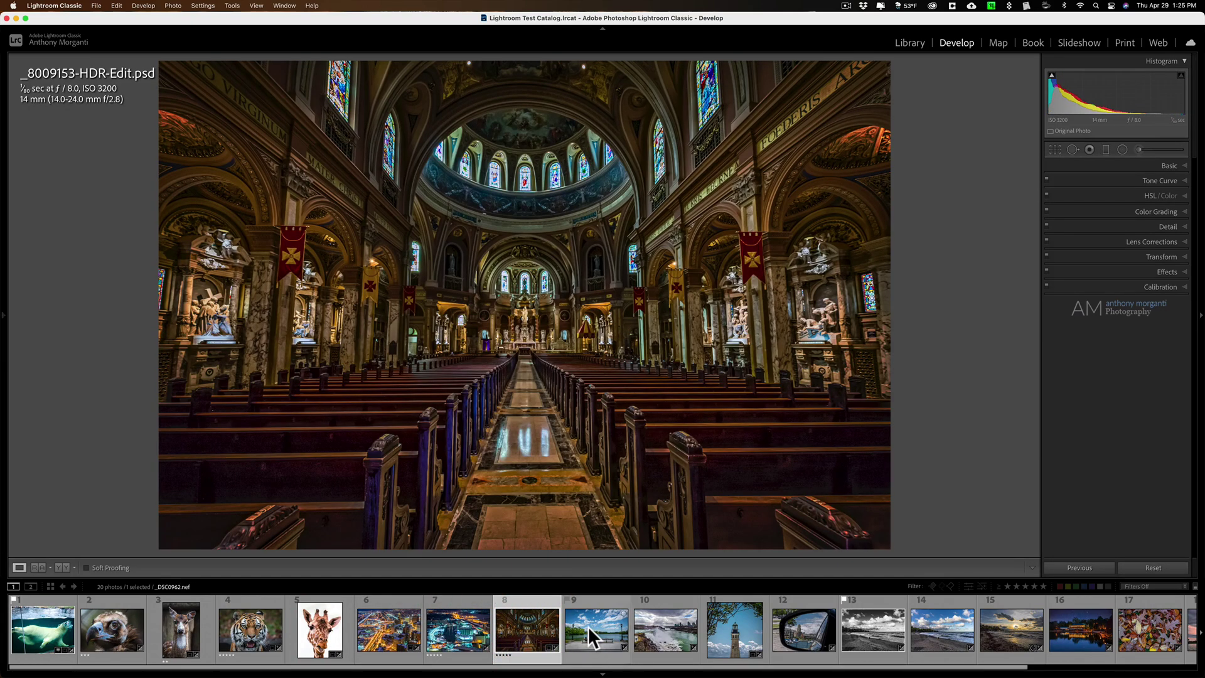
pyautogui.click(588, 626)
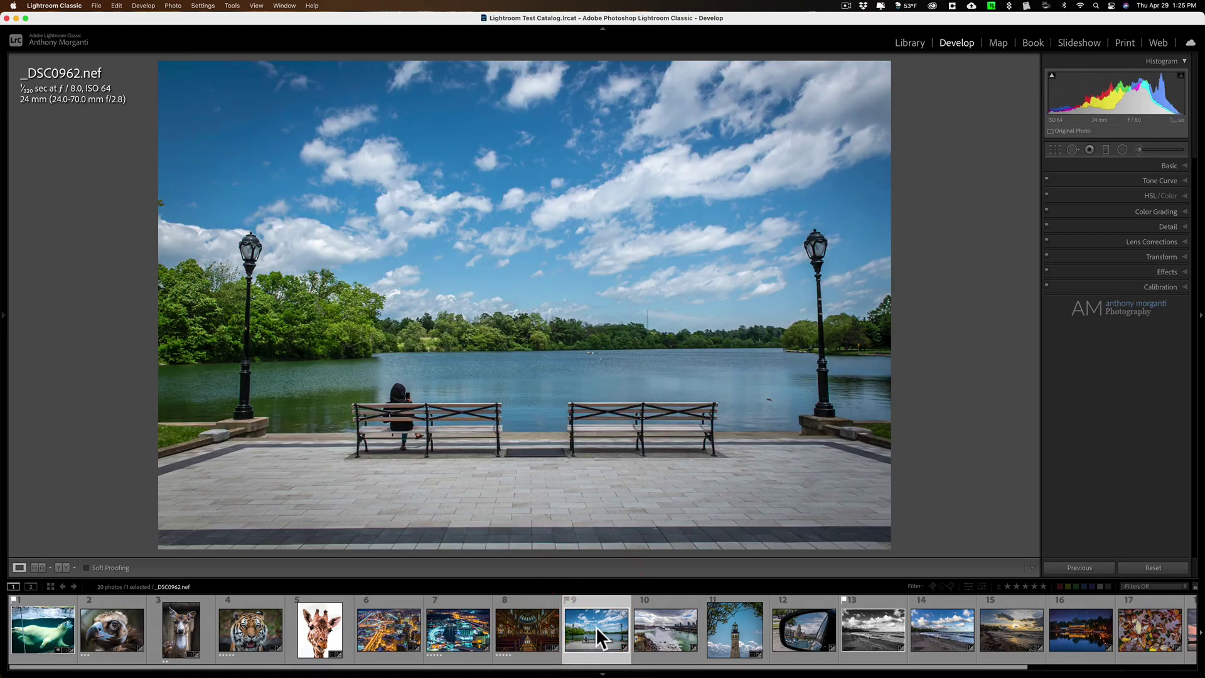
pyautogui.click(663, 621)
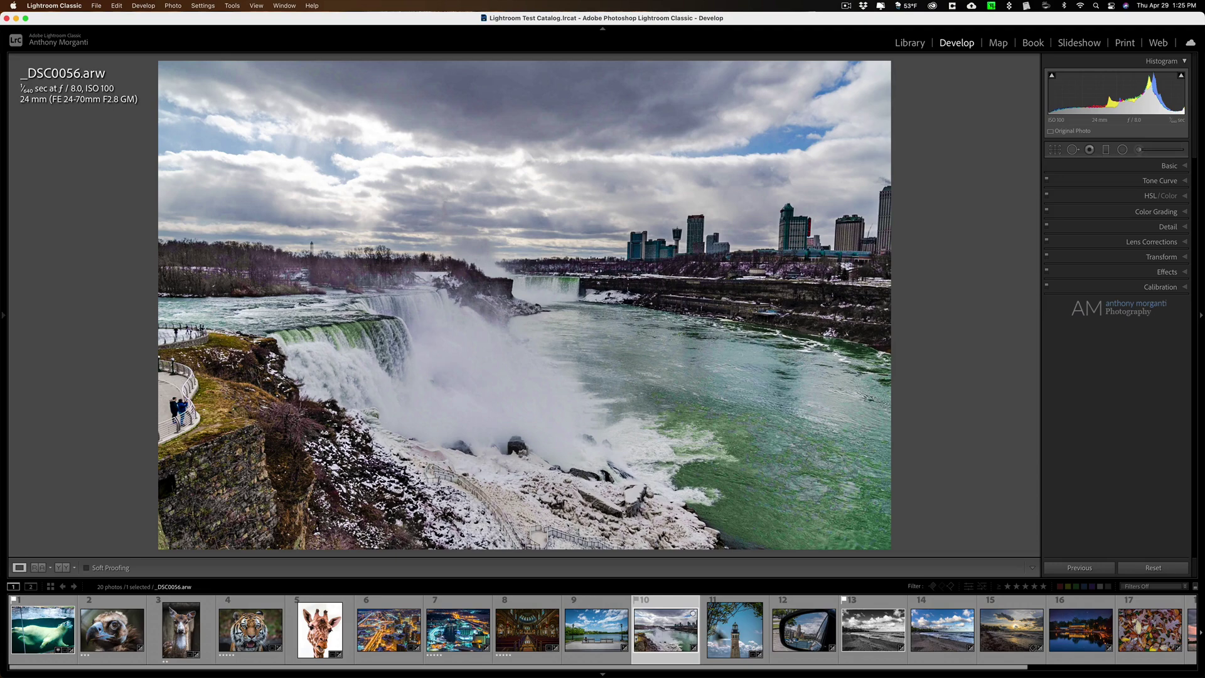
pyautogui.click(737, 624)
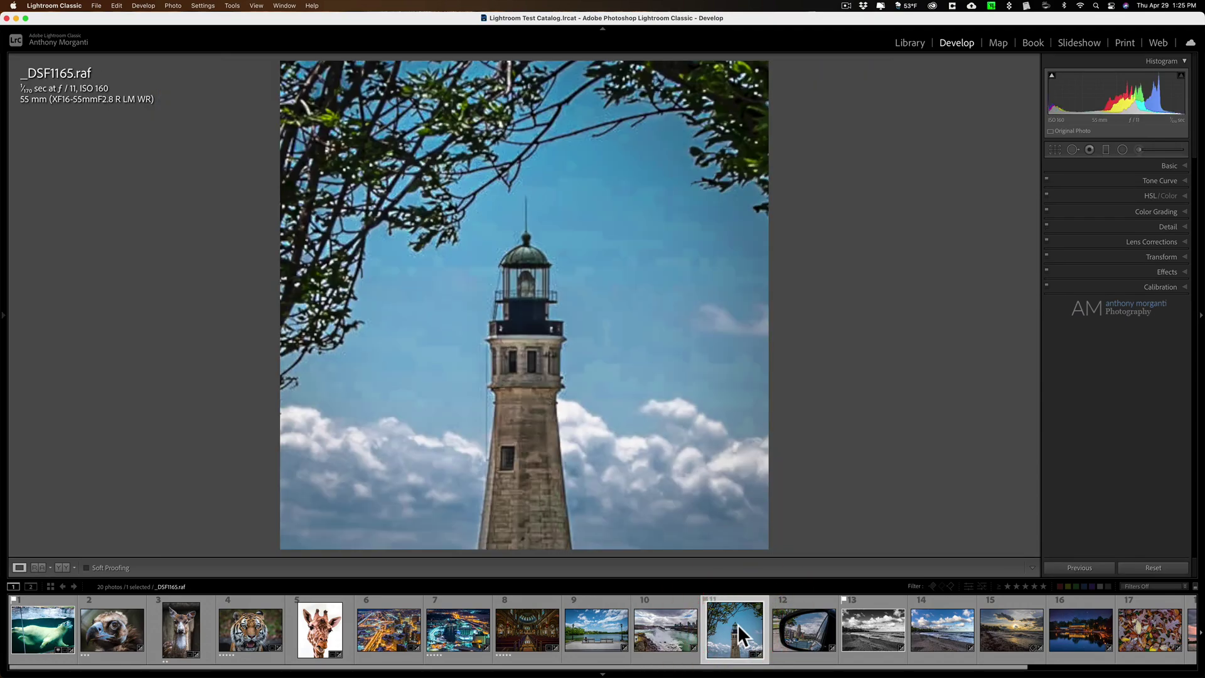
# Step: Check the lighthouse's uncropped frame, view the car mirror, and compare the black-and-white and colour beach photos
pyautogui.click(1053, 148)
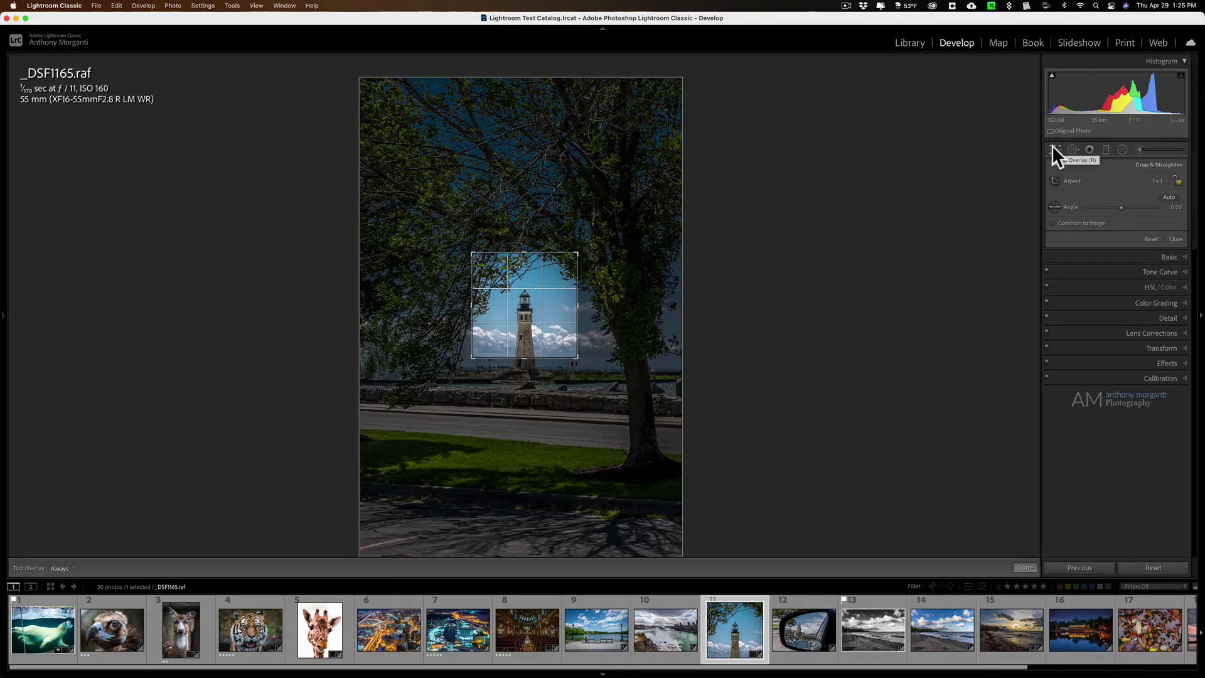
pyautogui.click(1051, 145)
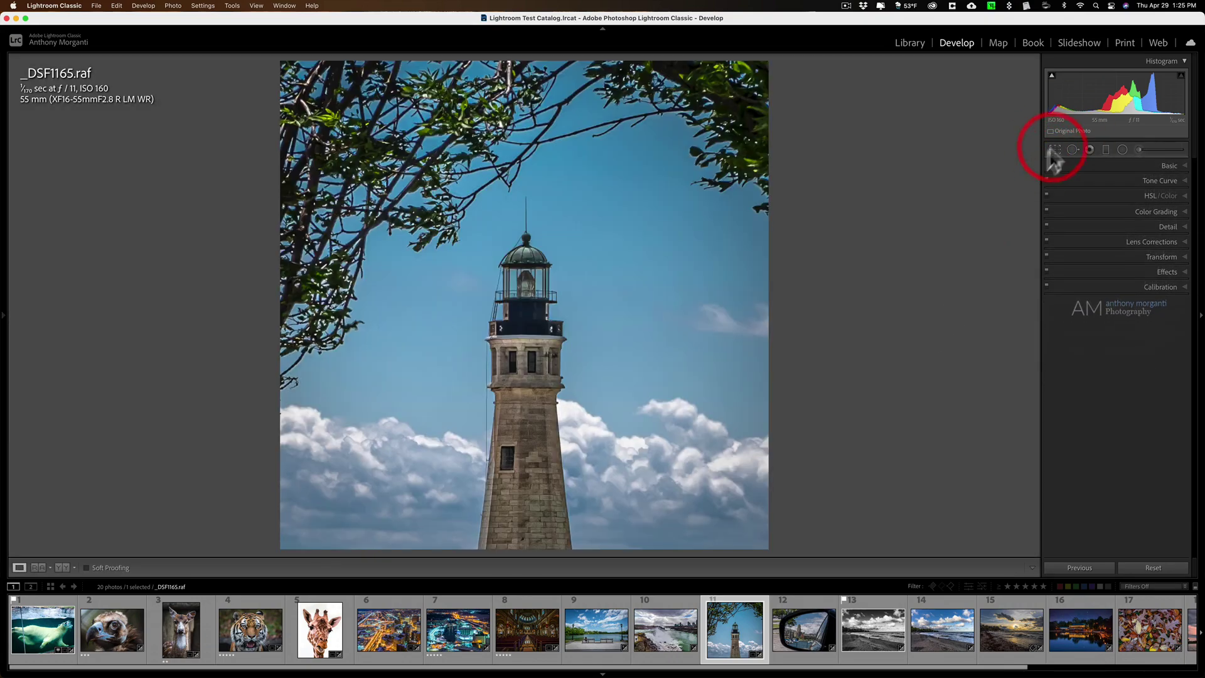
pyautogui.click(798, 642)
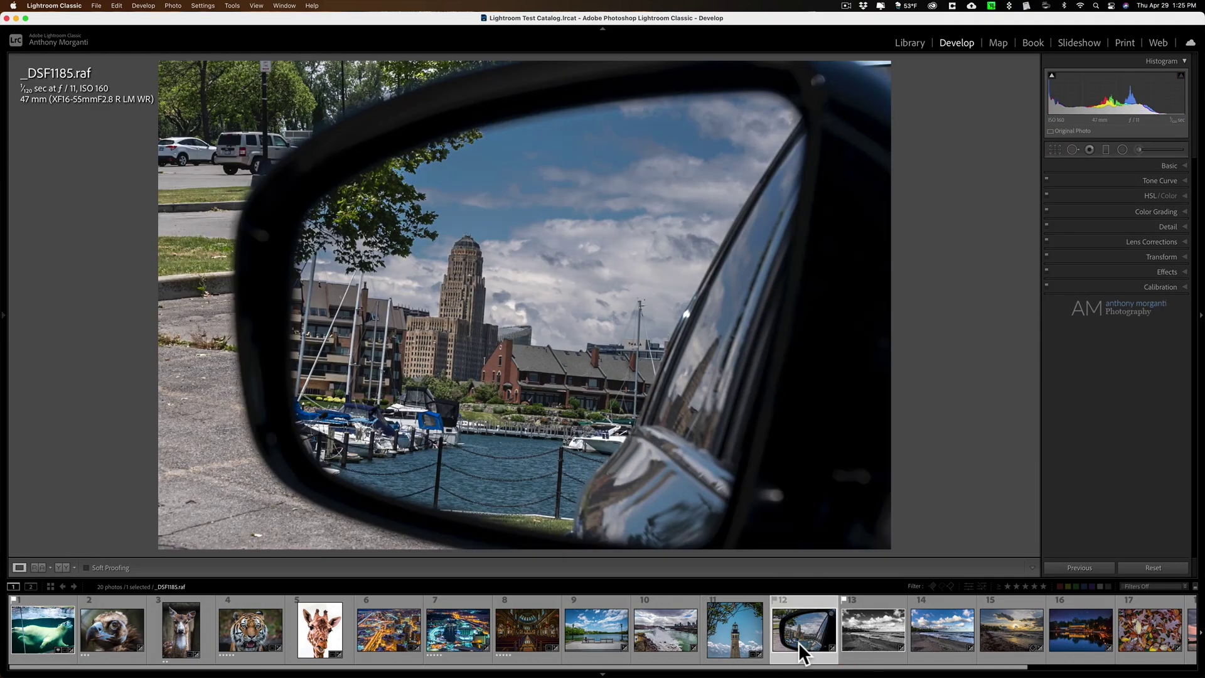
pyautogui.click(887, 627)
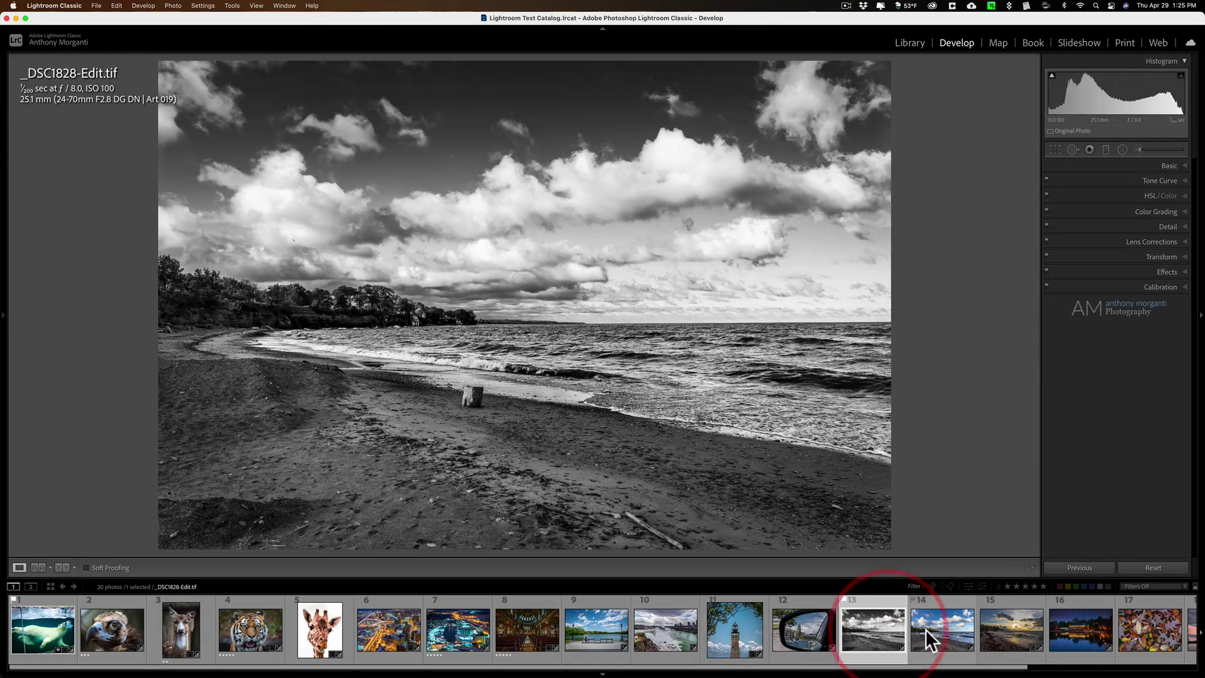
pyautogui.click(924, 629)
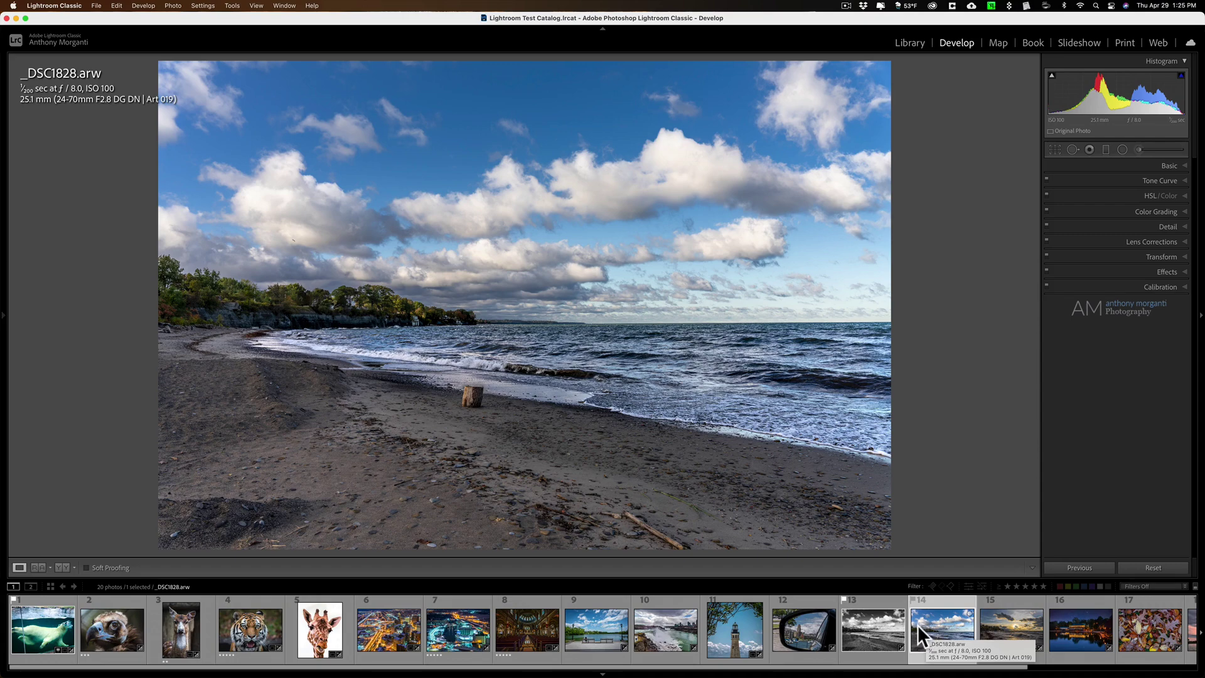
pyautogui.click(868, 624)
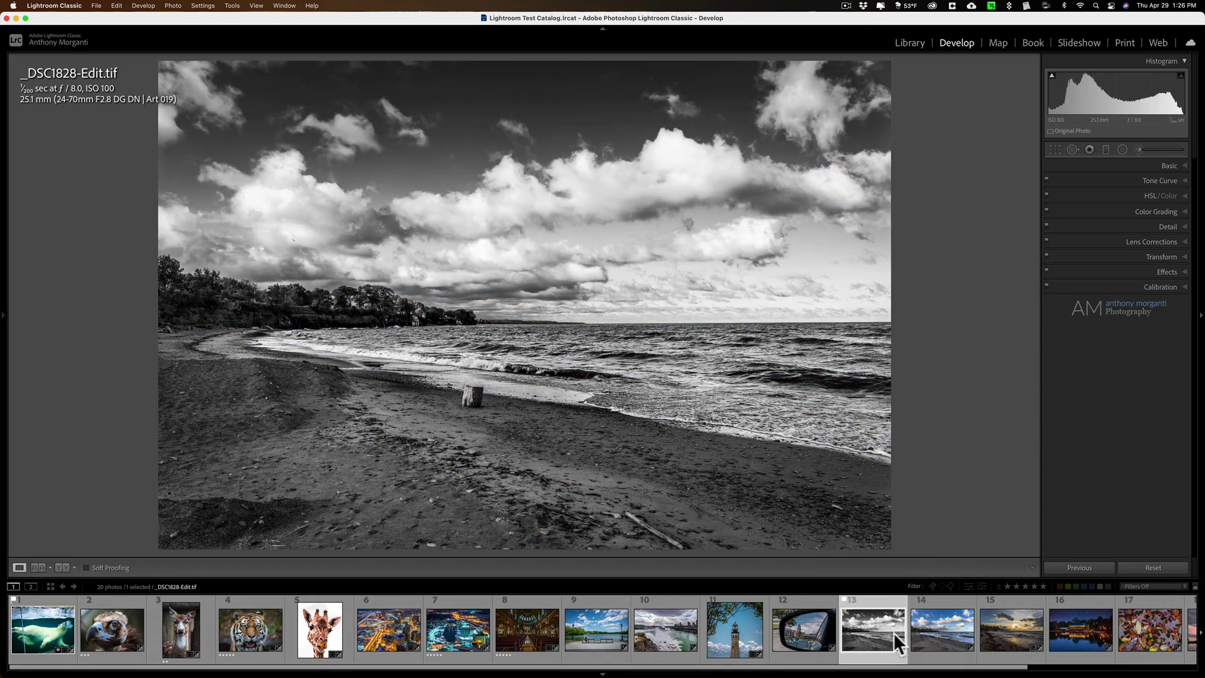
# Step: View the sunset beach _DSC1994.arw, night lake, autumn leaves _DSC2274.arw and pink-sky lighthouse photos
pyautogui.click(1010, 619)
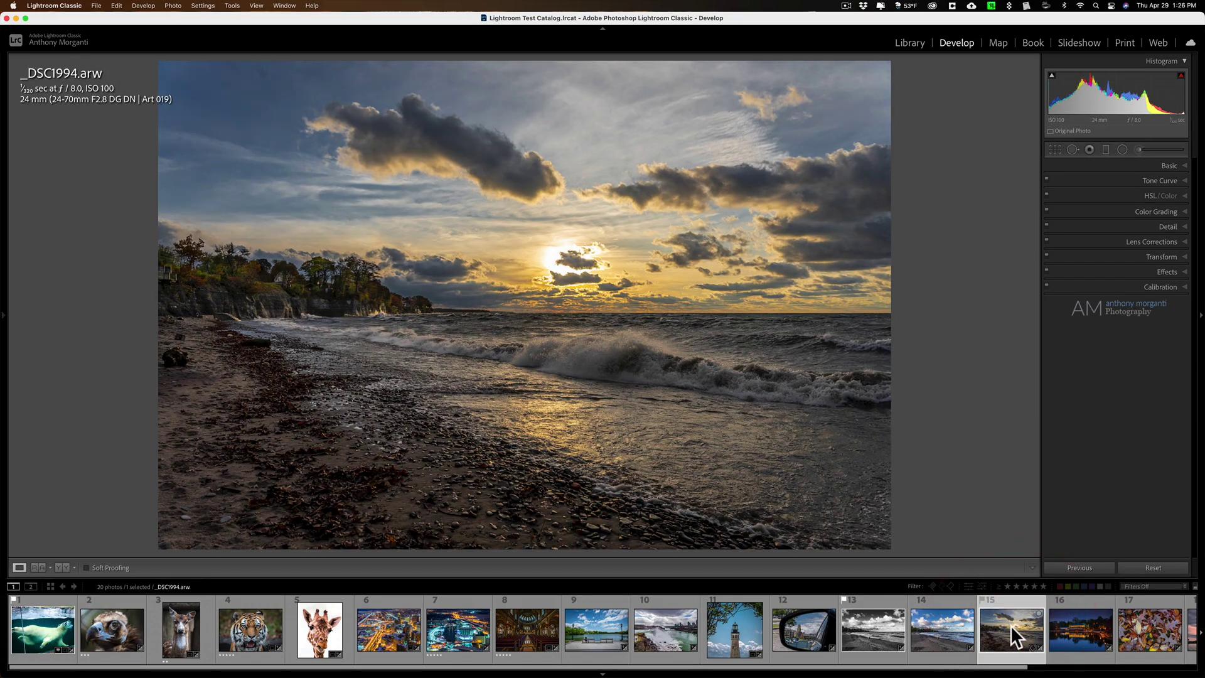
pyautogui.click(1064, 627)
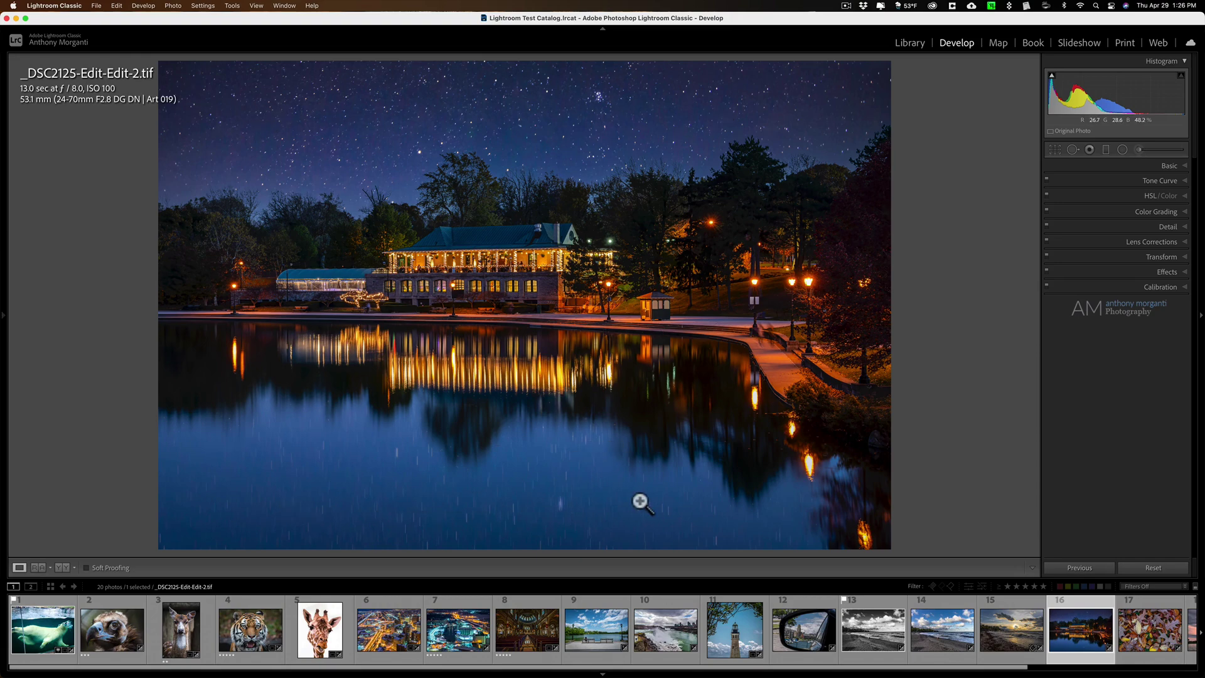
pyautogui.hscroll(3, 981, 623)
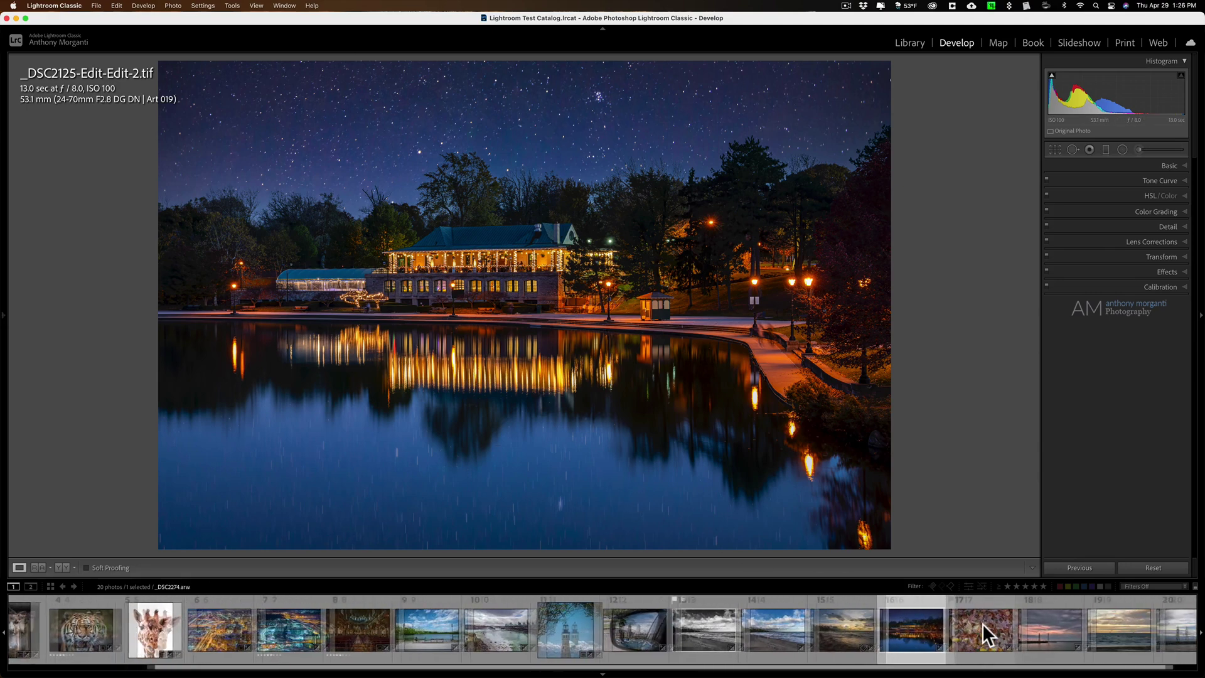
pyautogui.click(982, 625)
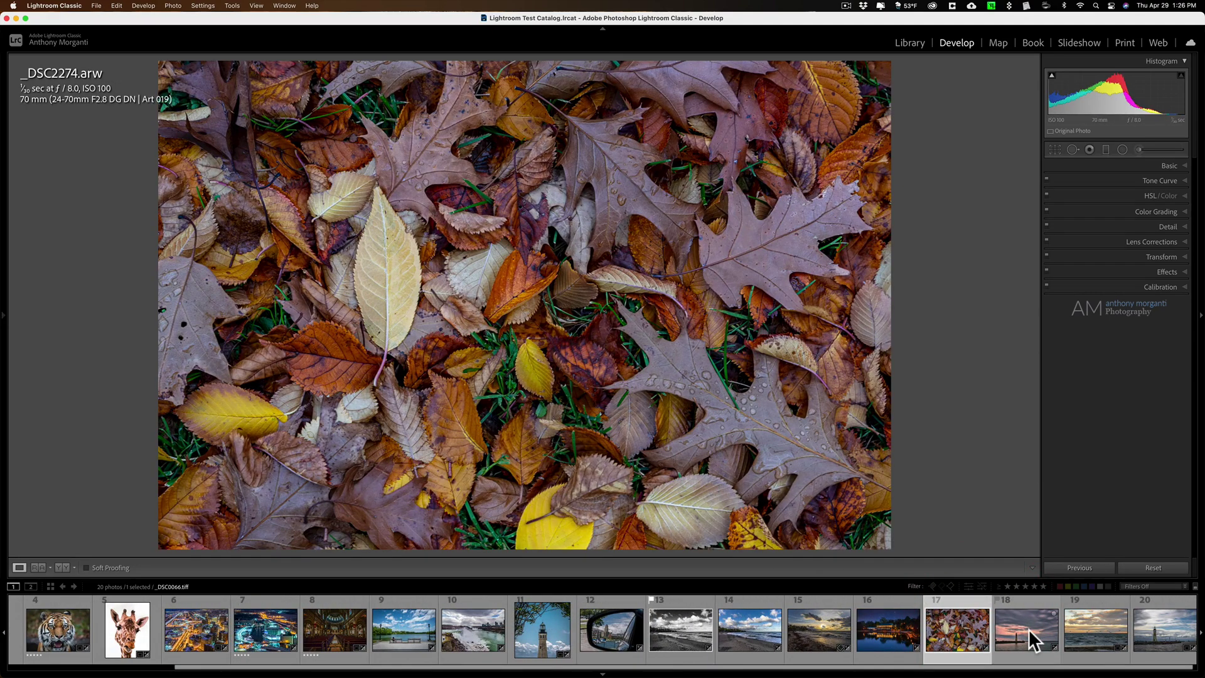
pyautogui.click(1029, 628)
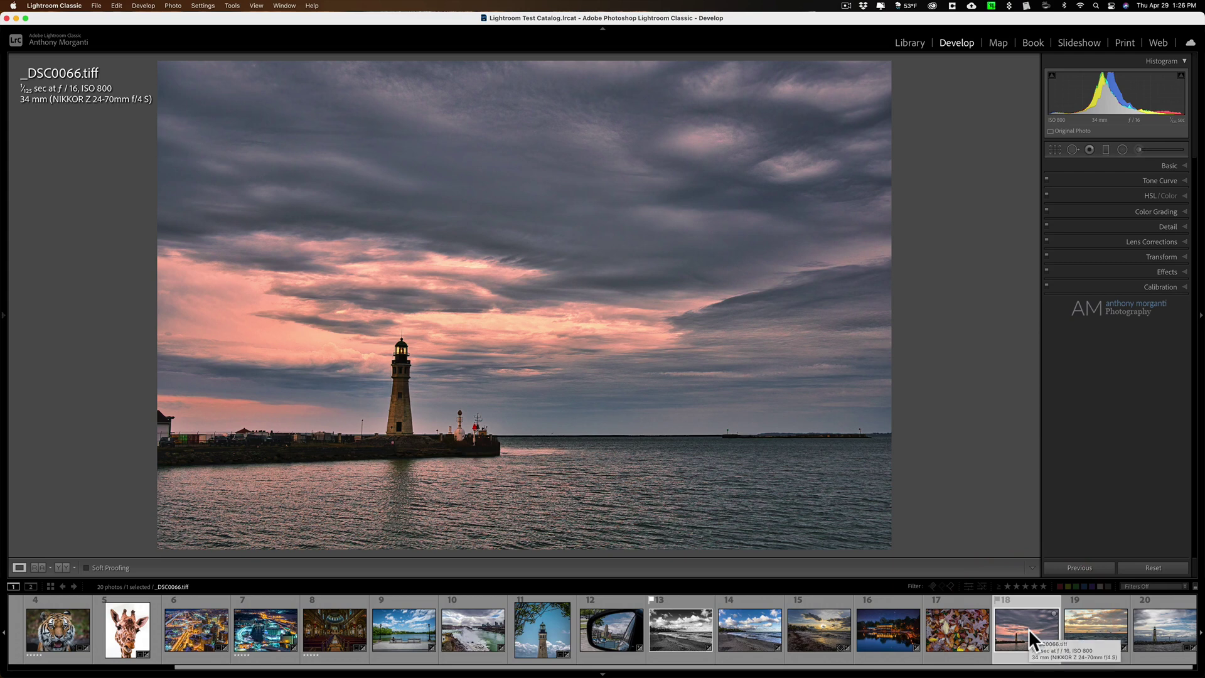
# Step: Inspect the pink-sky lighthouse's spot removal settings and compare its before and after versions
pyautogui.click(1071, 150)
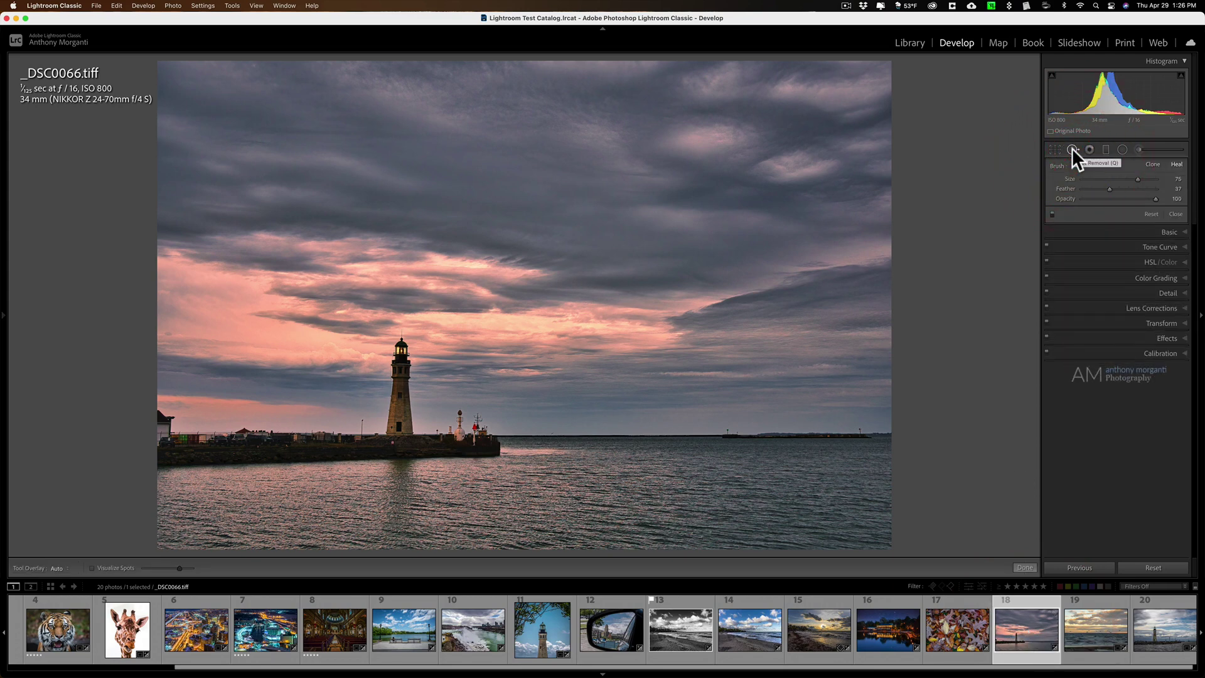
pyautogui.click(1071, 149)
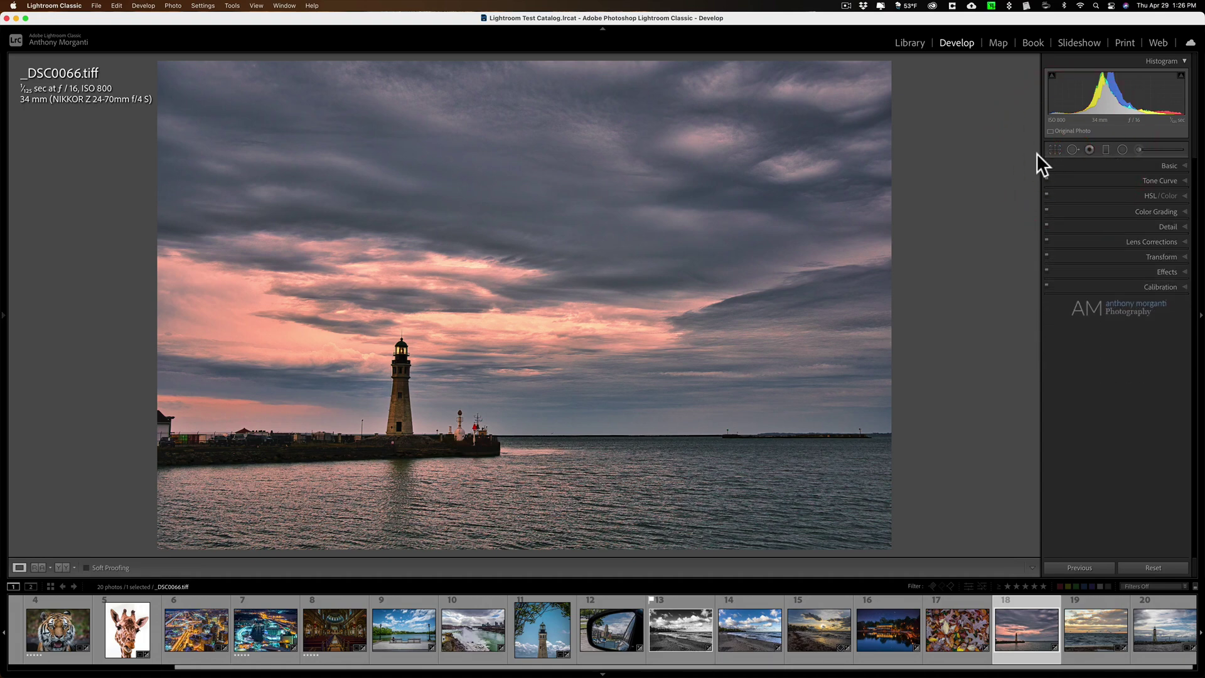
pyautogui.press('\\')
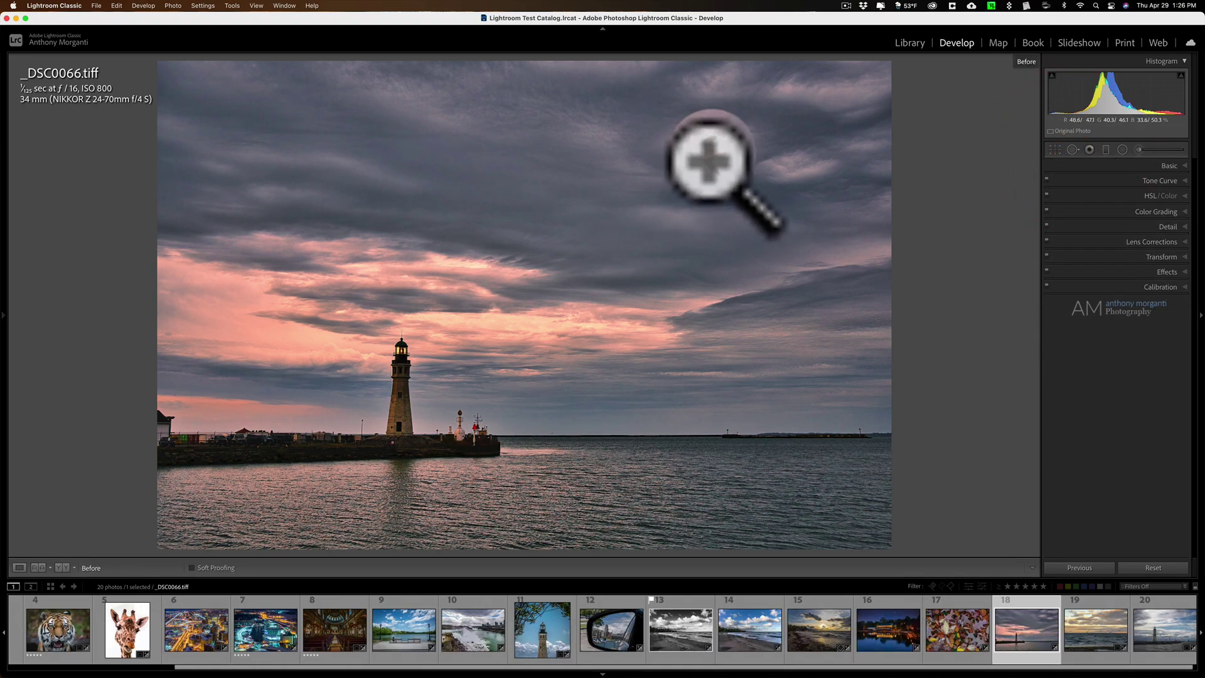
pyautogui.press('\\')
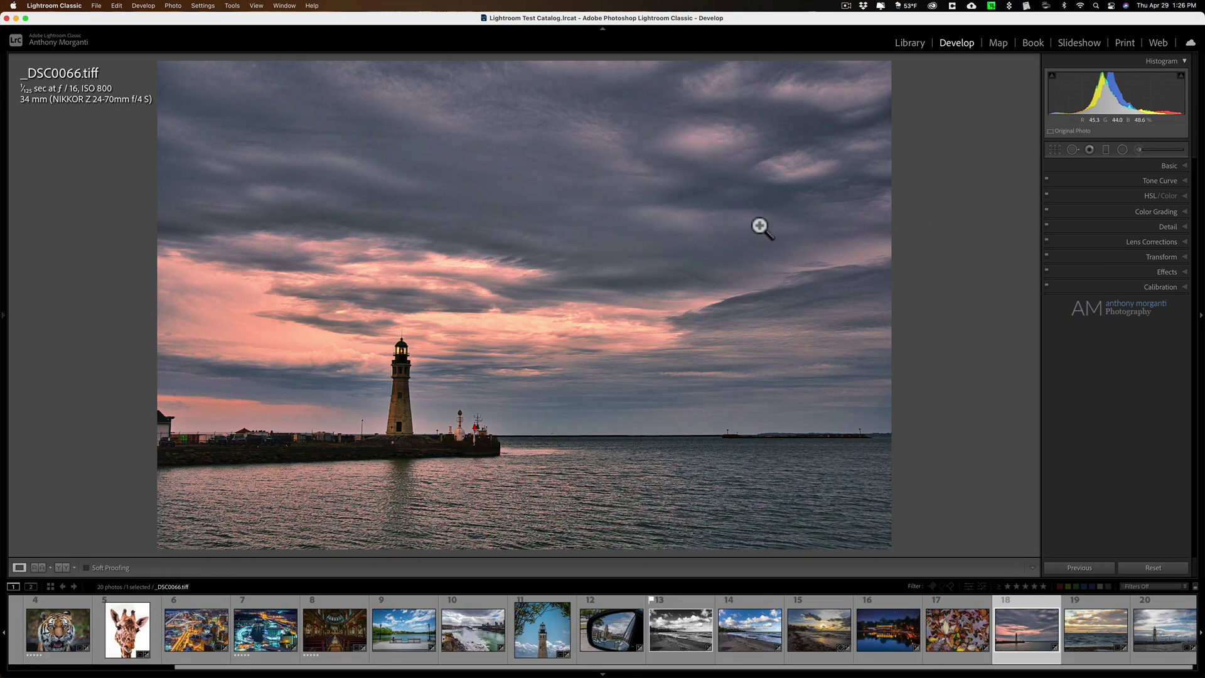
# Step: View the gulls over waves _DSC0102.nef and lighthouse _DSC0262.nef photos
pyautogui.click(1089, 627)
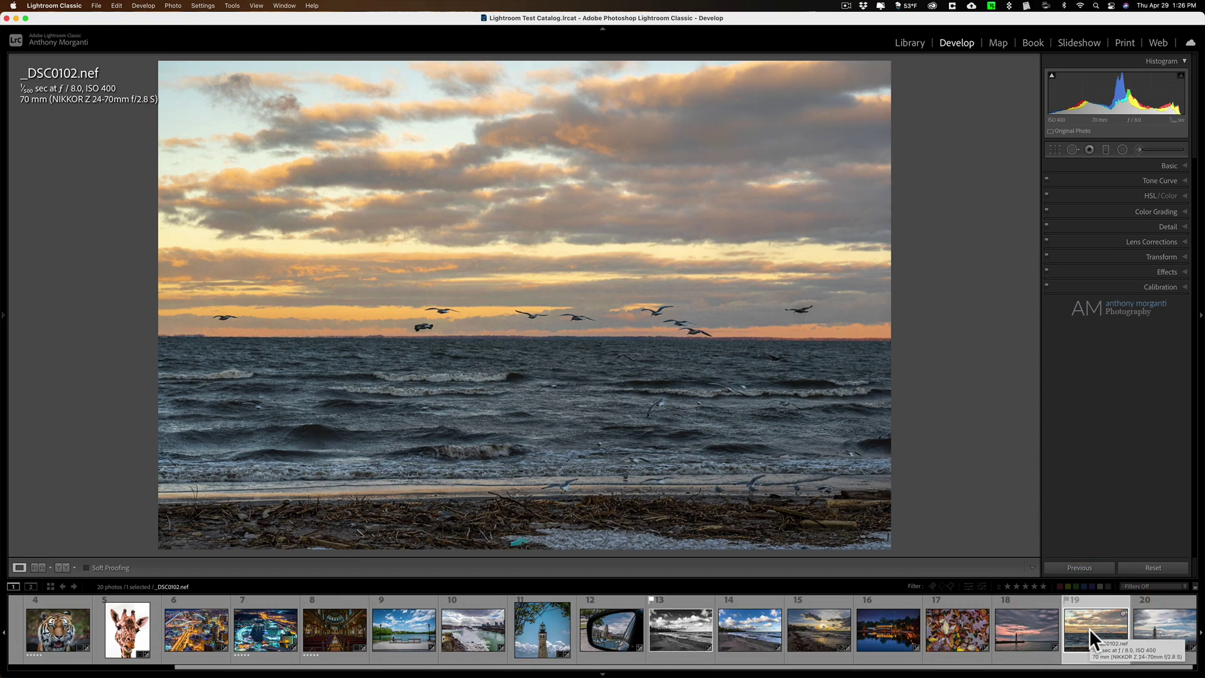
pyautogui.click(1153, 626)
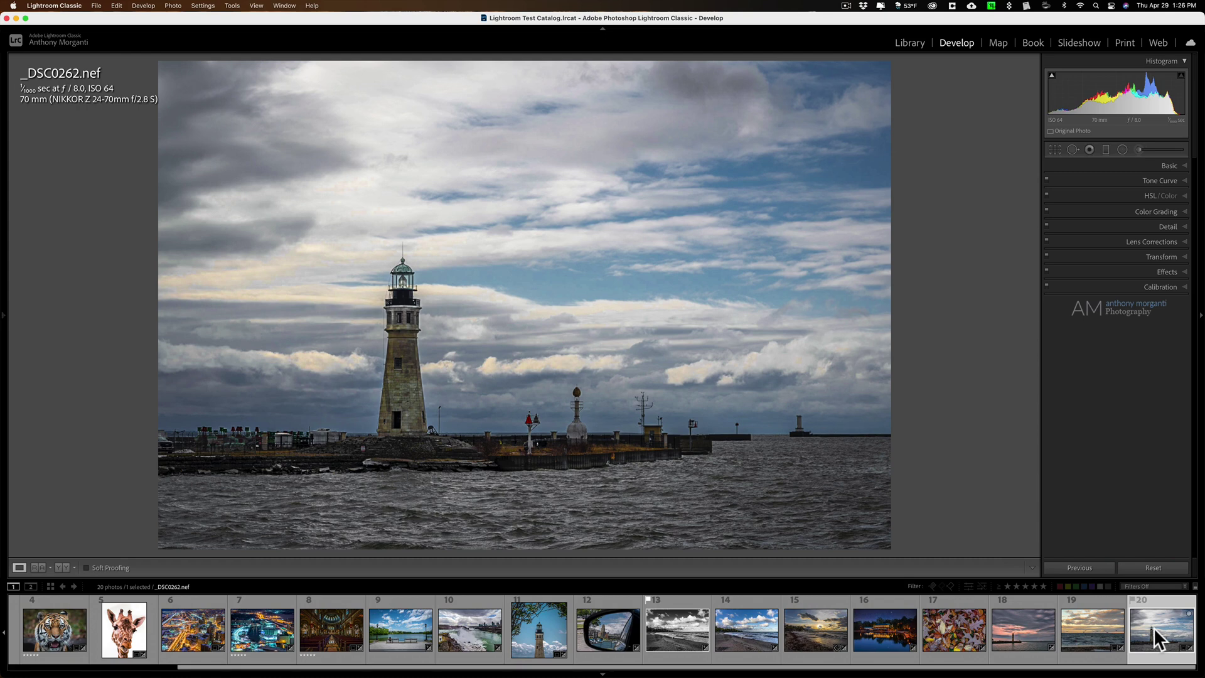
pyautogui.scroll(3, 957, 635)
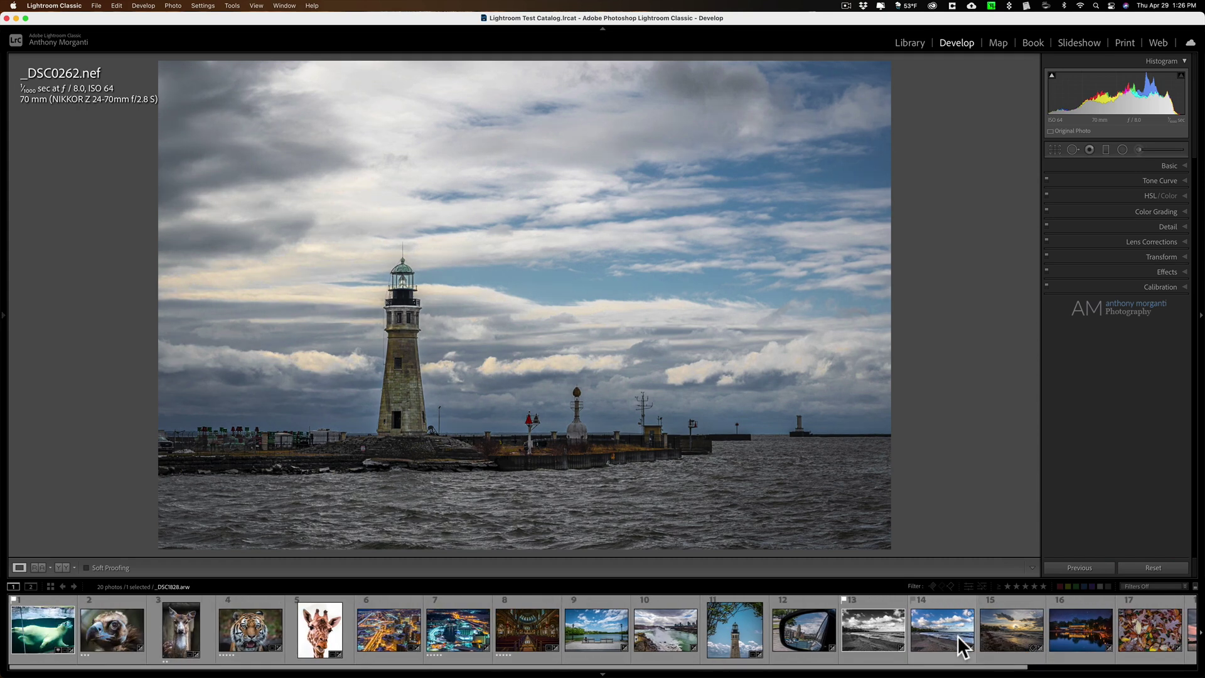
pyautogui.press('super')
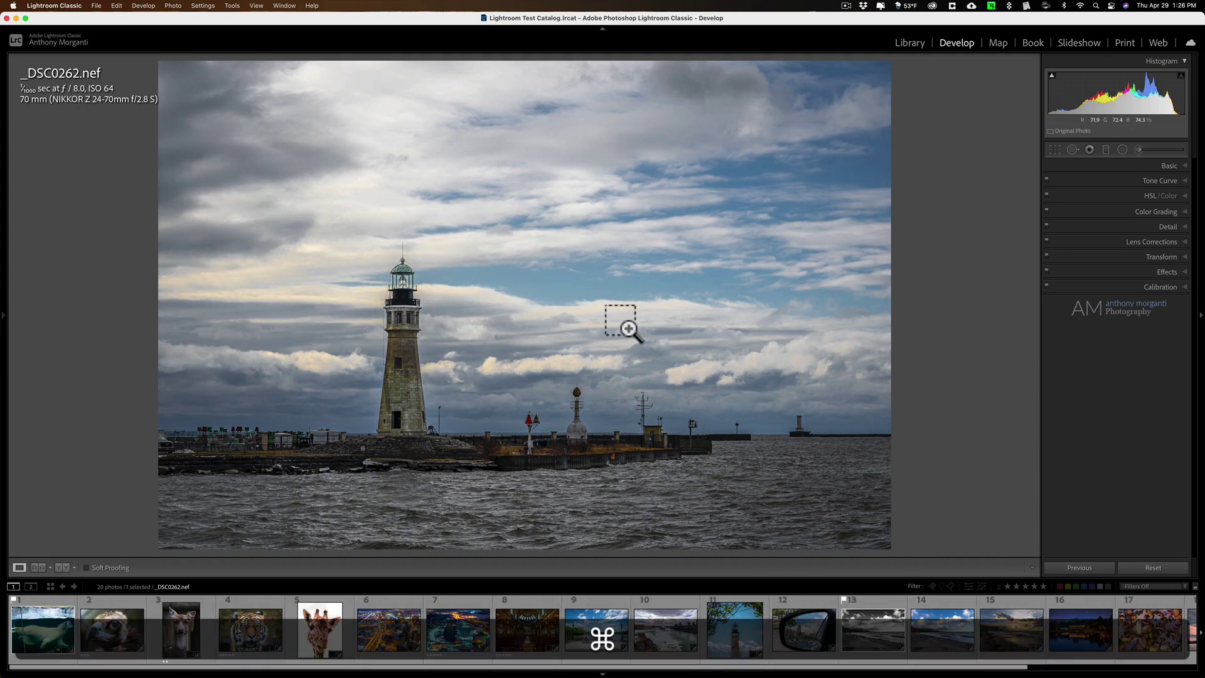
# Step: Quit Lightroom Classic with Cmd+Q, leaving Avalanche's welcome screen with six volumes listed
pyautogui.press('super+q')
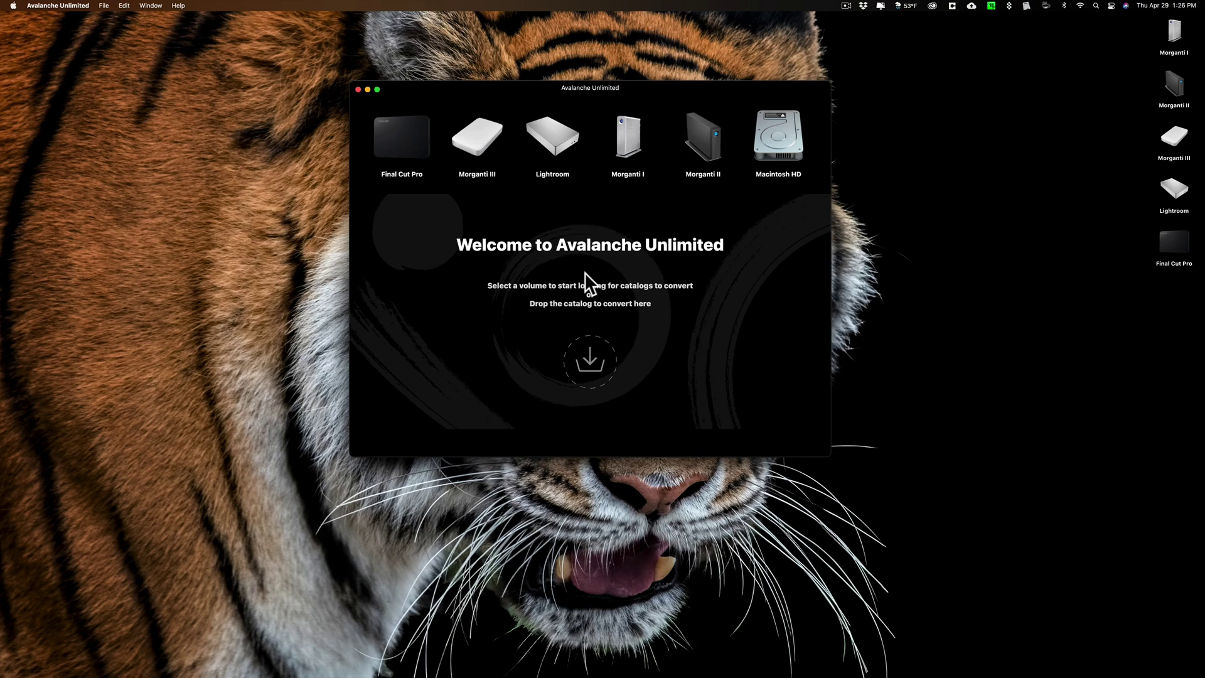
# Step: Drop Lightroom Test Catalog.lrcat from the Final Cut Pro drive onto Avalanche and close Finder
pyautogui.moveTo(795, 662)
pyautogui.click(1168, 243)
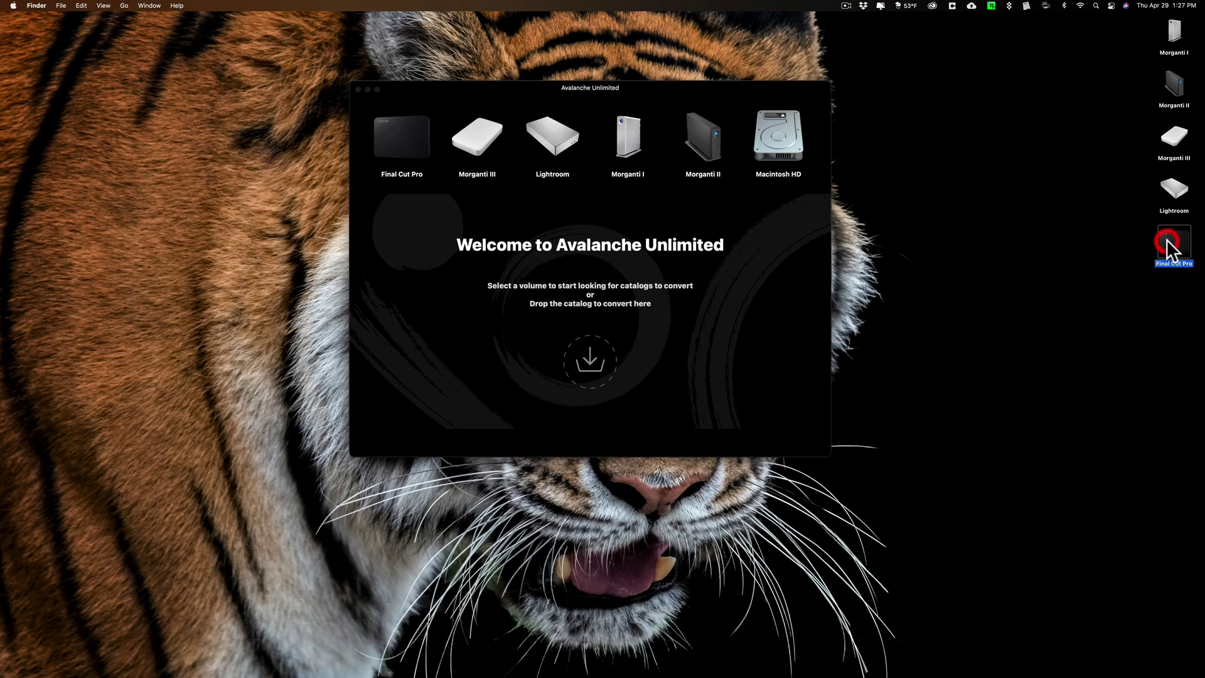
pyautogui.doubleClick(1168, 243)
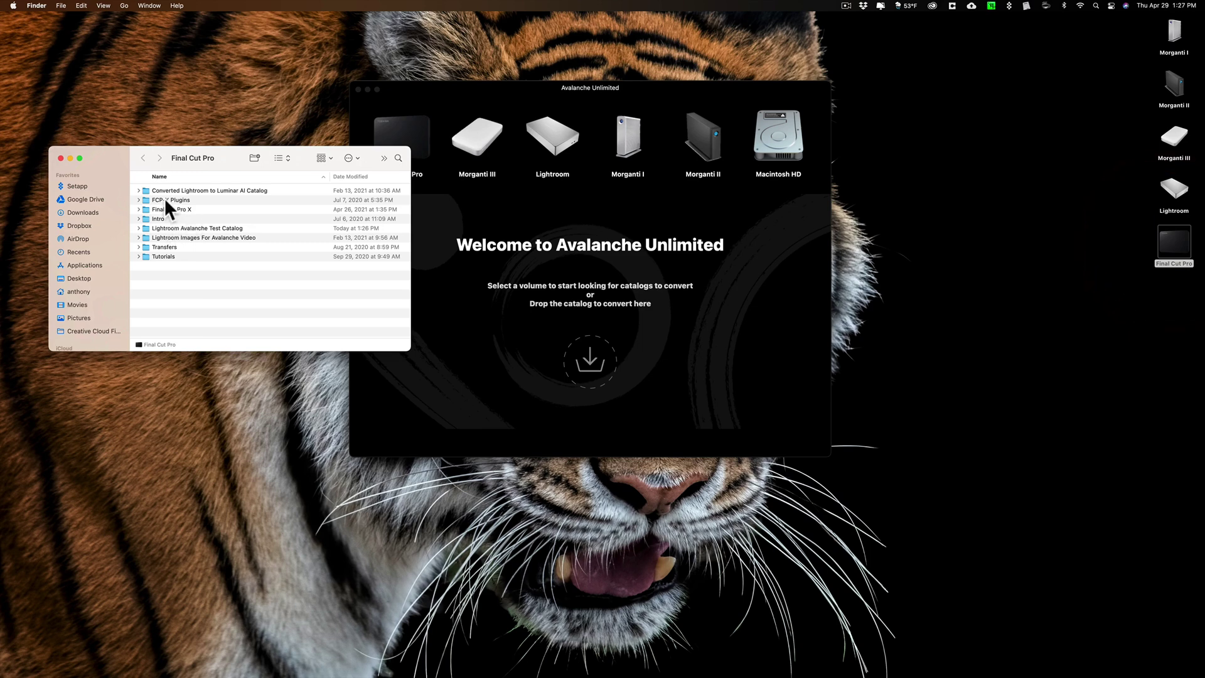
pyautogui.doubleClick(166, 227)
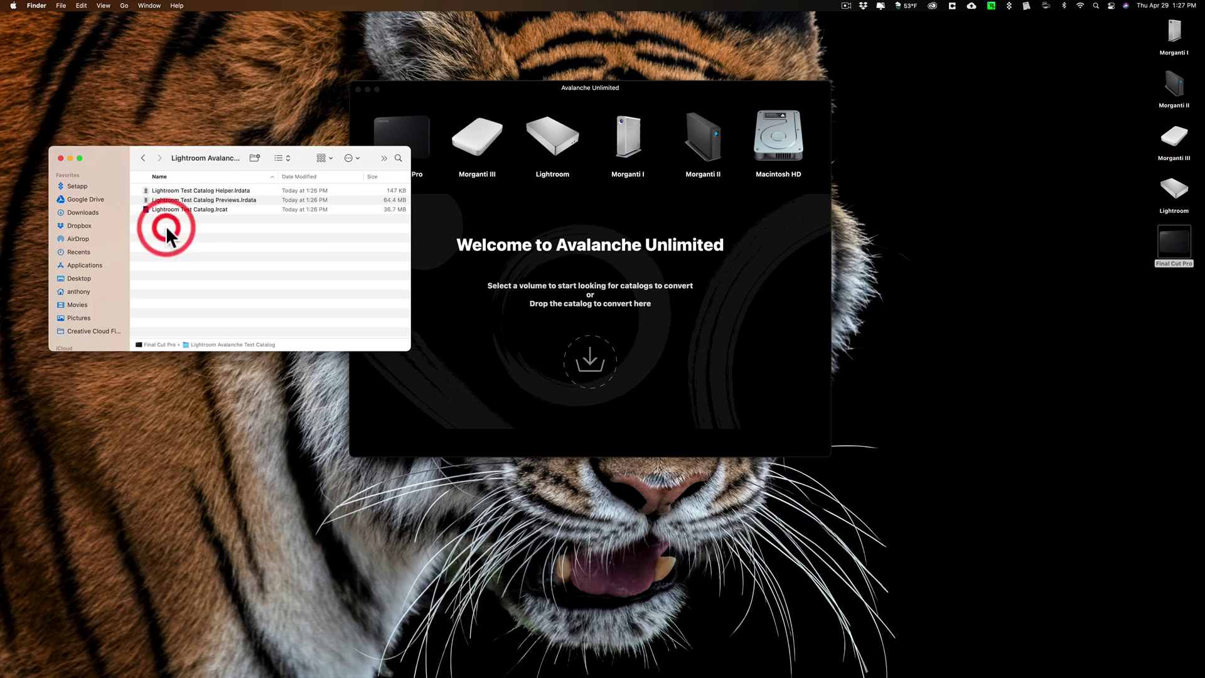
pyautogui.click(173, 209)
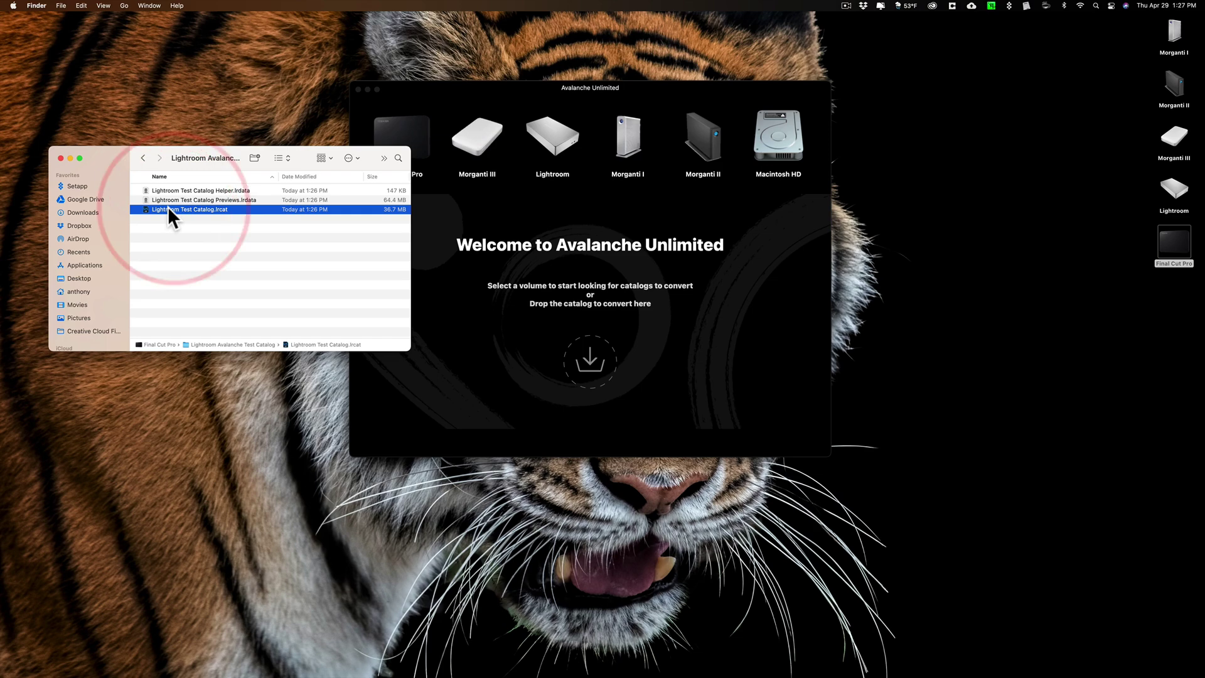
pyautogui.moveTo(168, 207); pyautogui.dragTo(624, 356)
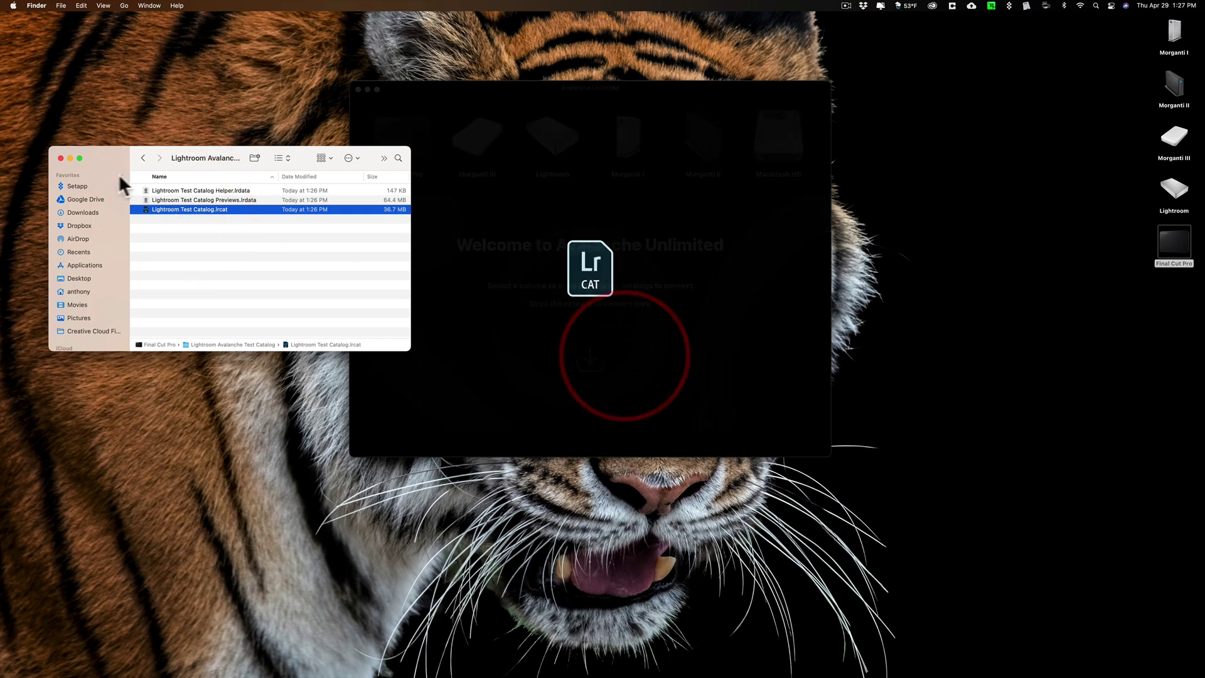
pyautogui.click(60, 158)
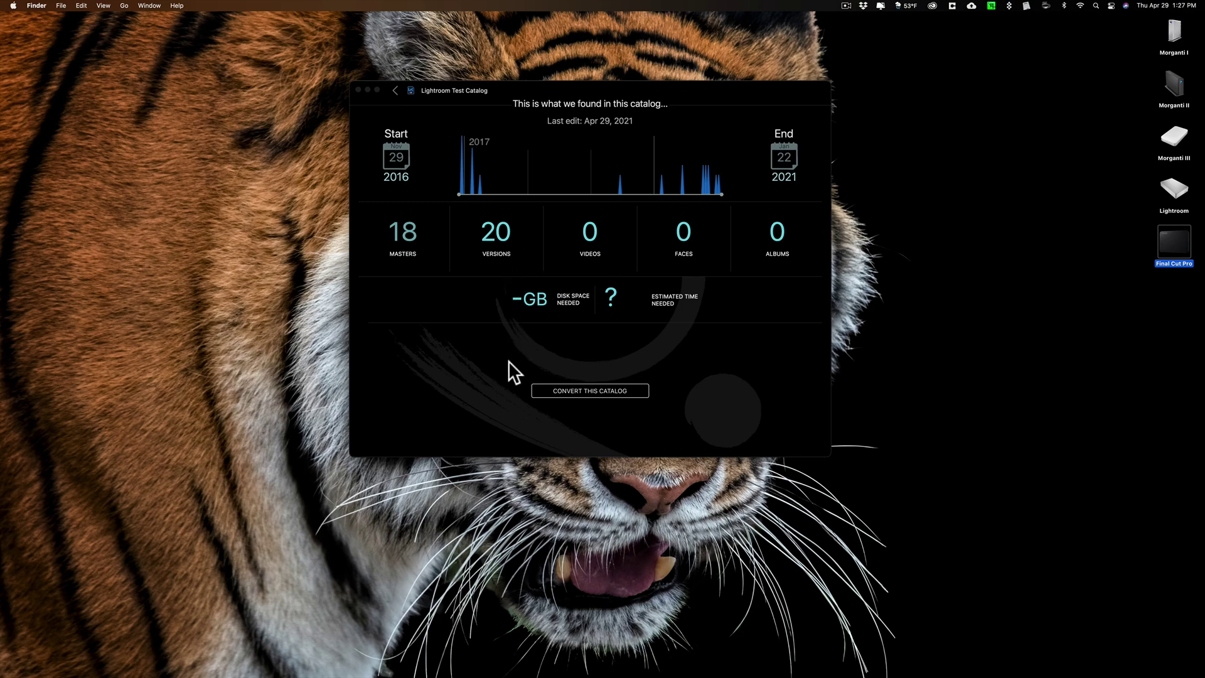
pyautogui.click(582, 390)
# Step: Start the conversion setup with Capture One as target, keeping catalog version Latest (v21)
pyautogui.click(583, 391)
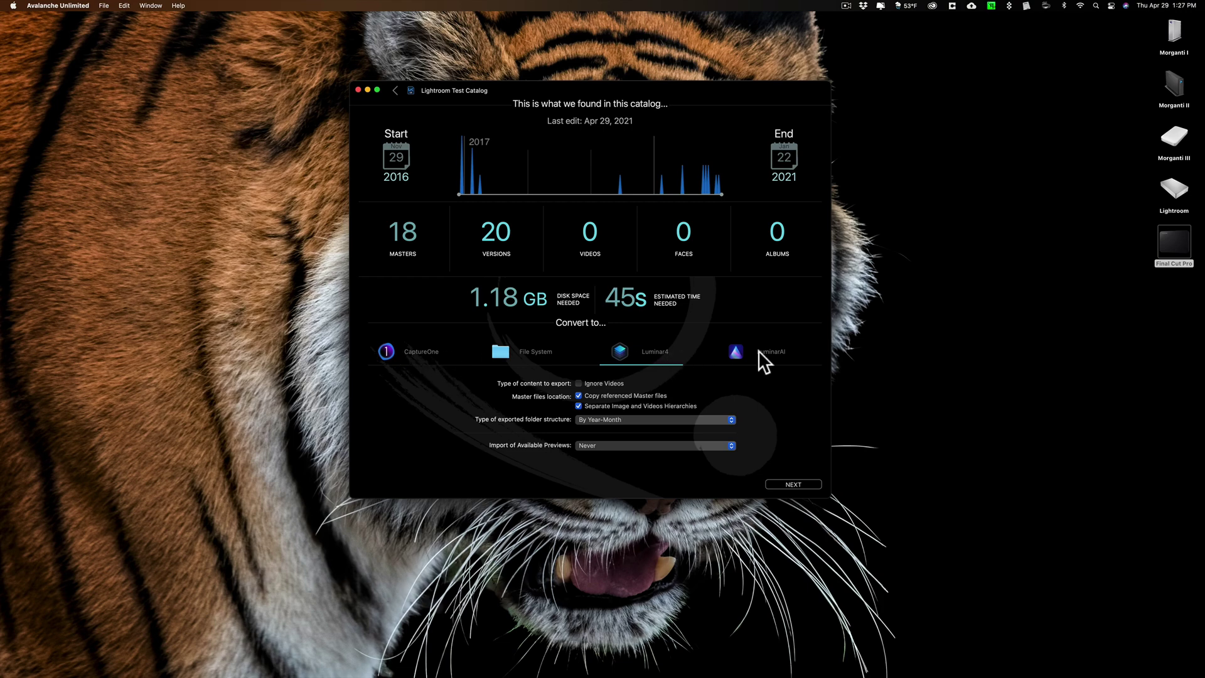
pyautogui.click(392, 349)
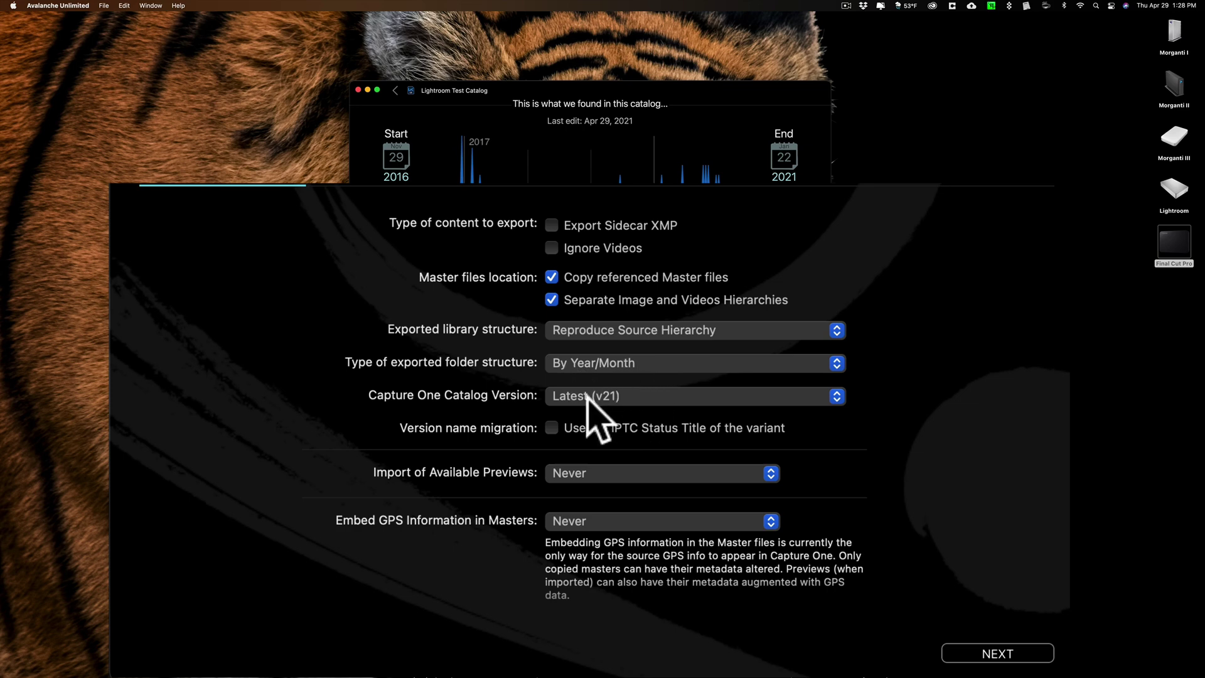
pyautogui.click(644, 394)
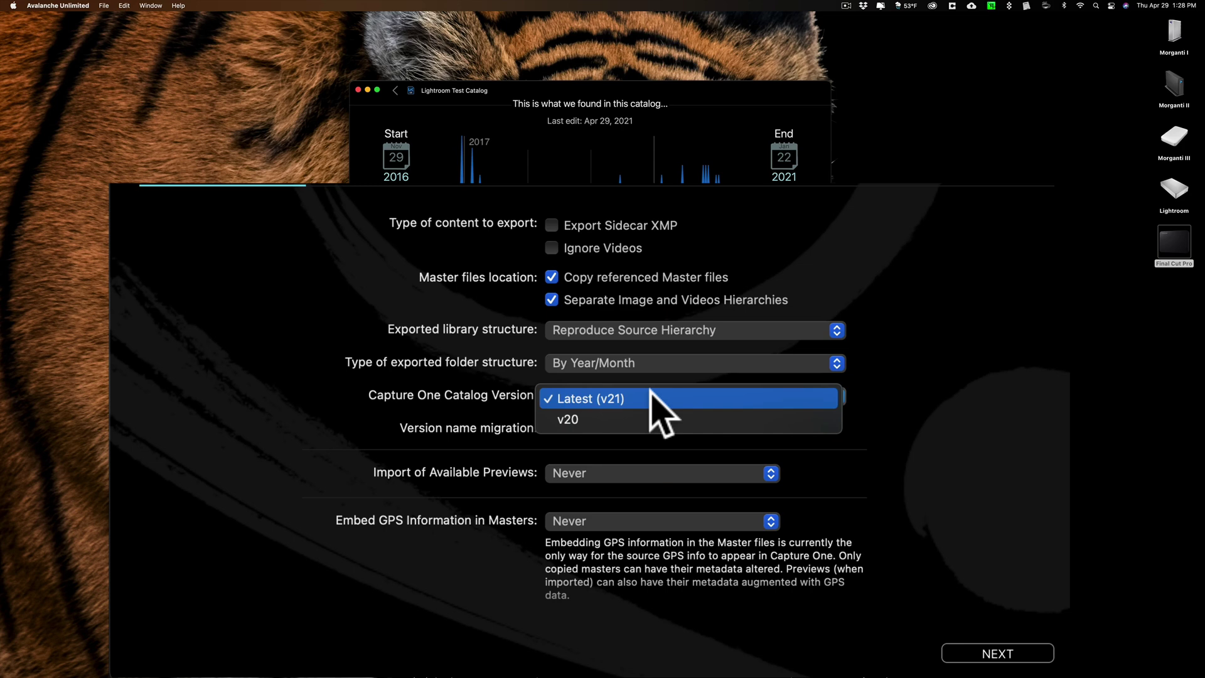
pyautogui.click(650, 390)
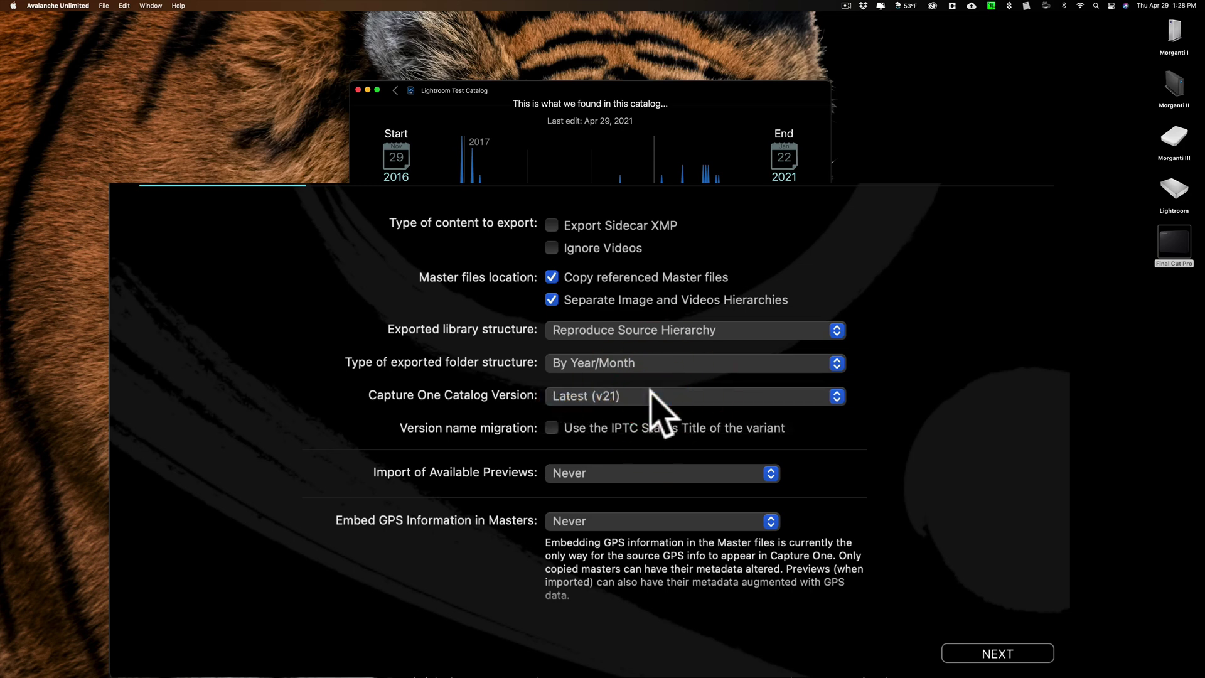
pyautogui.moveTo(700, 431)
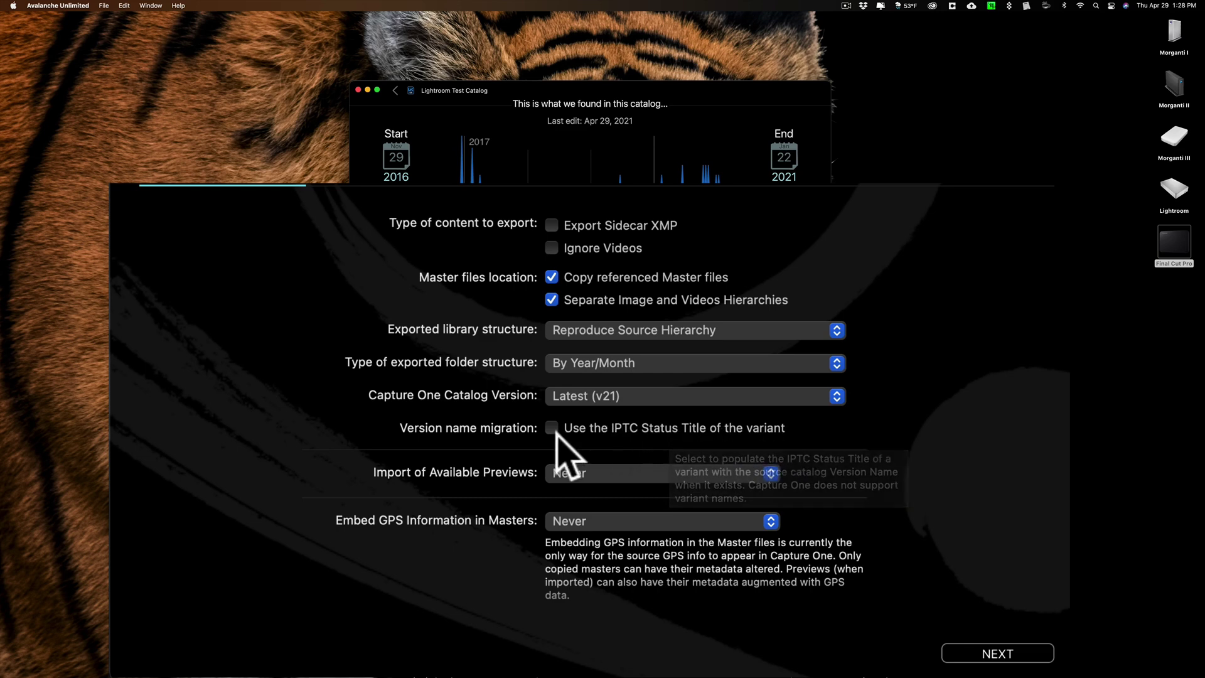
pyautogui.moveTo(644, 426)
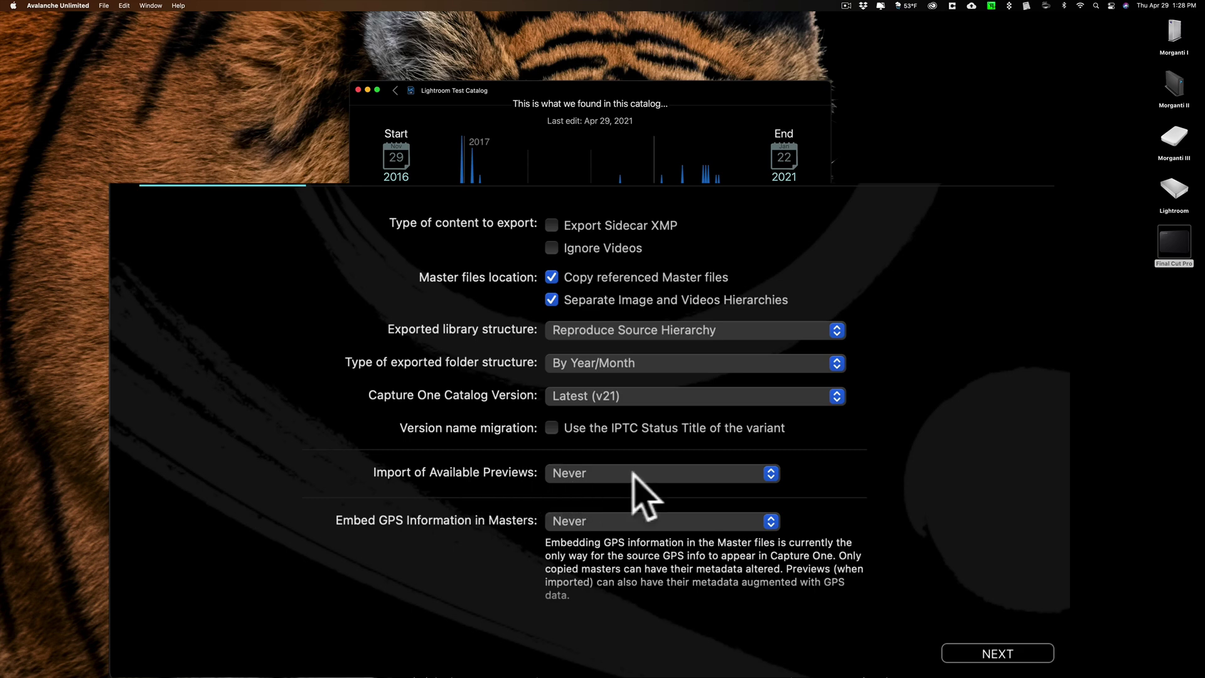
pyautogui.moveTo(709, 472)
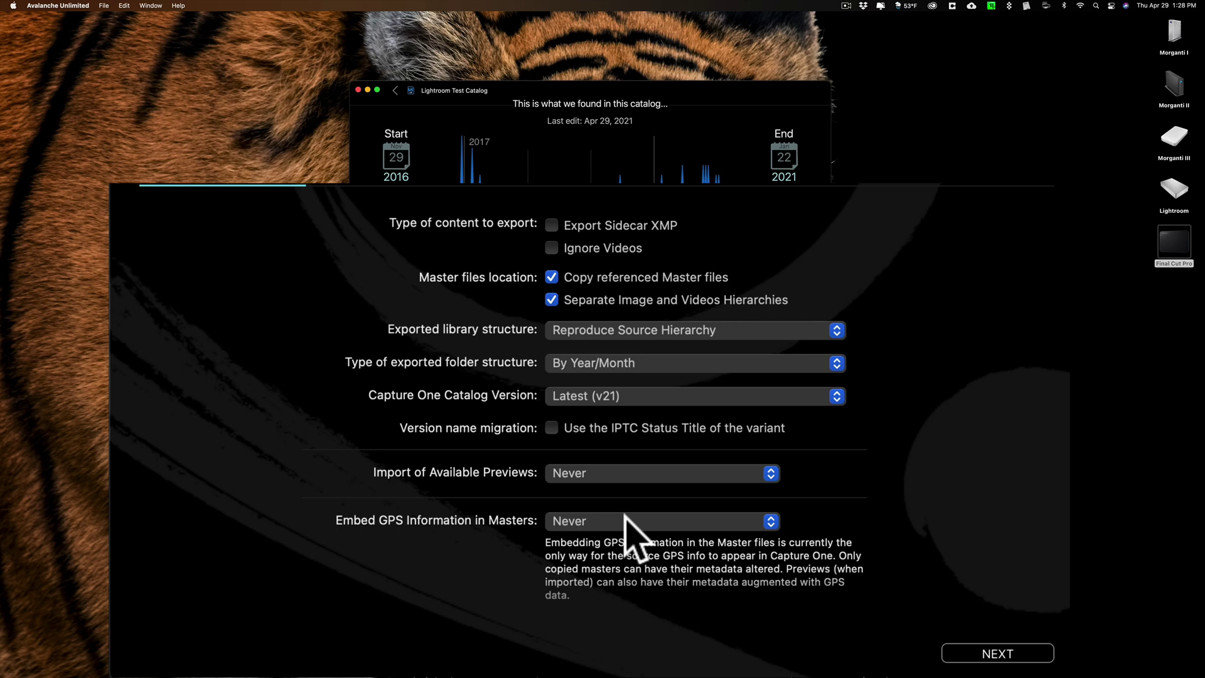
pyautogui.moveTo(625, 514)
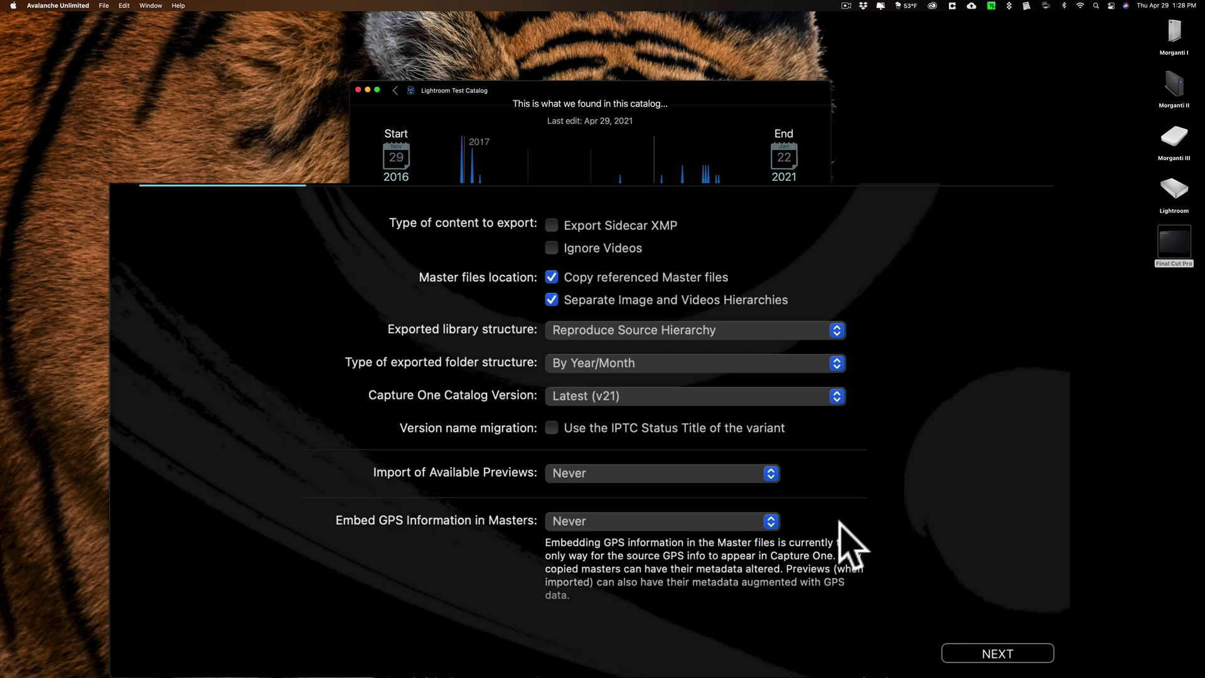
# Step: Choose the Desktop as destination folder and start converting the catalog
pyautogui.click(988, 653)
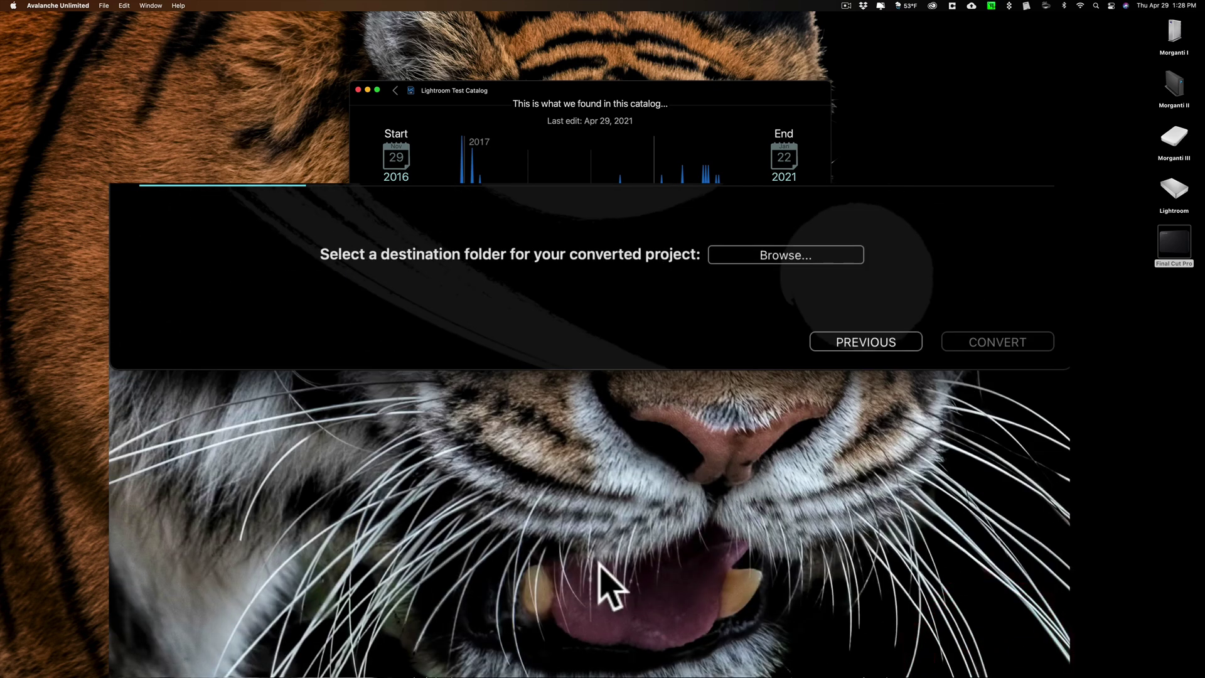
pyautogui.click(771, 253)
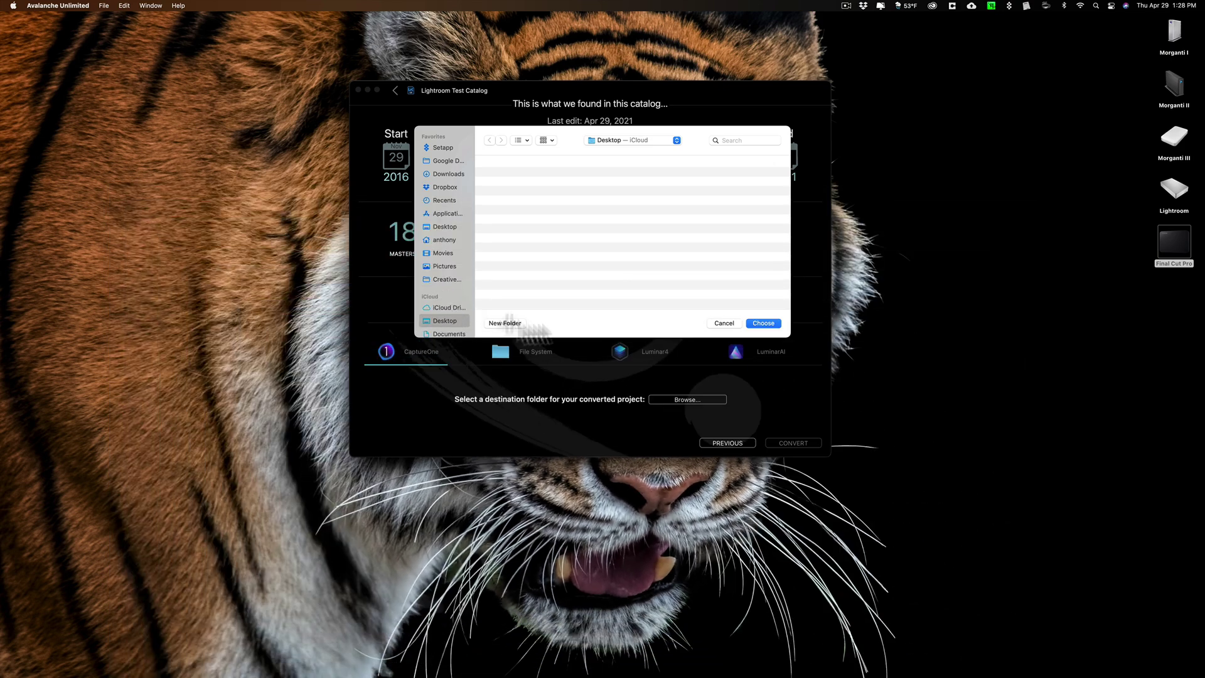
pyautogui.click(761, 321)
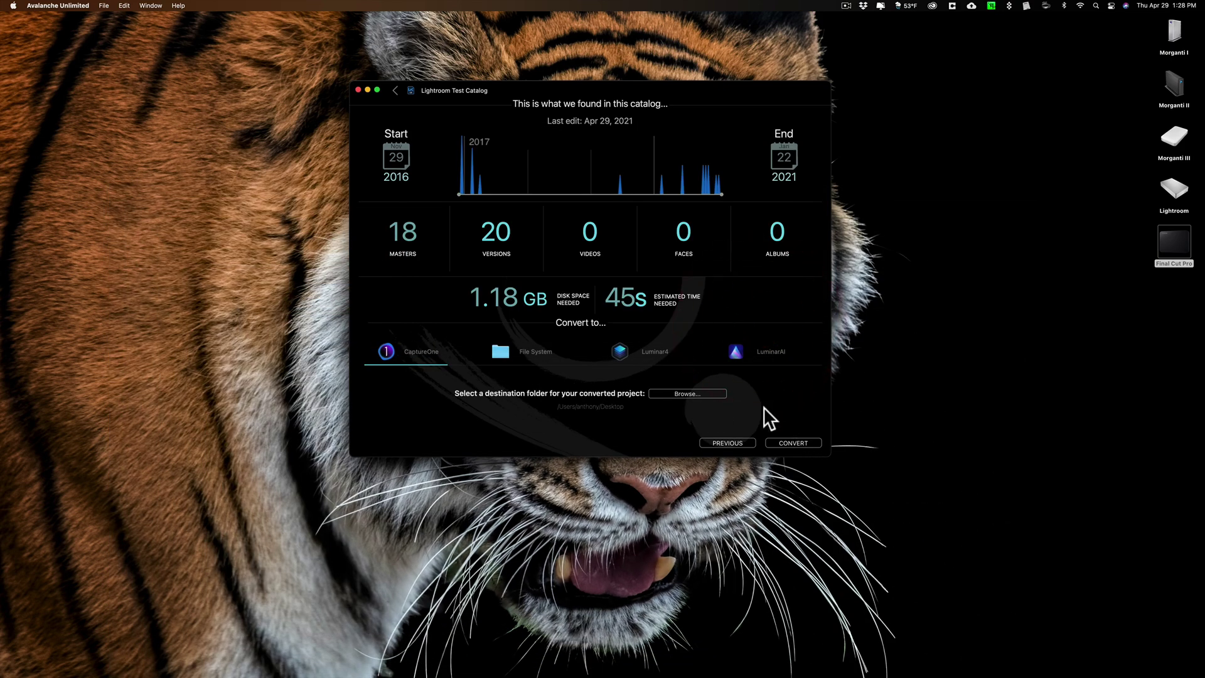
pyautogui.click(791, 443)
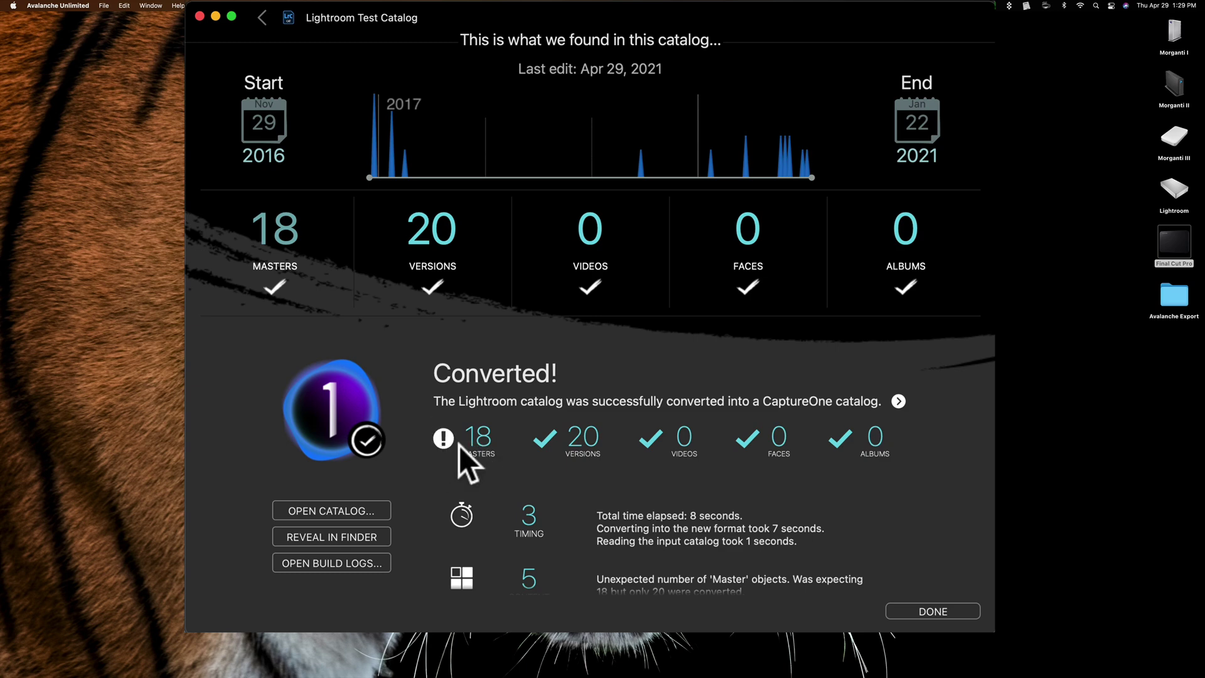
# Step: Scroll through the conversion results and warnings, then open the converted catalog in Capture One
pyautogui.scroll(-3, 575, 501)
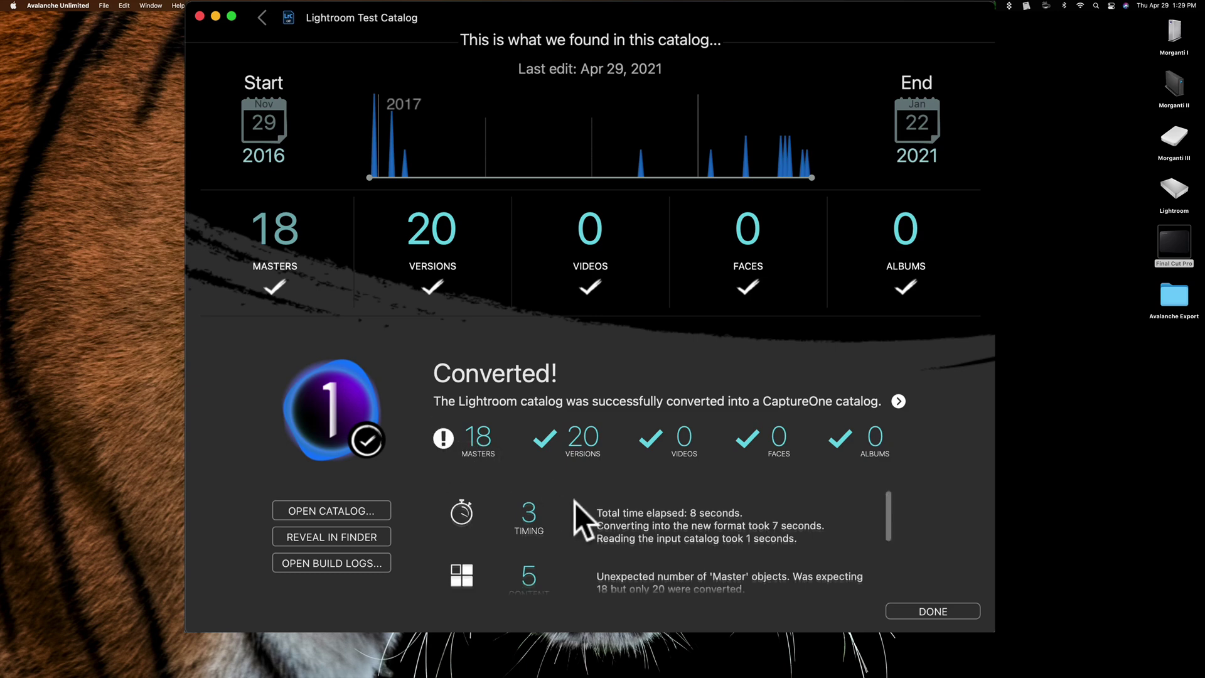
pyautogui.scroll(-2, 575, 502)
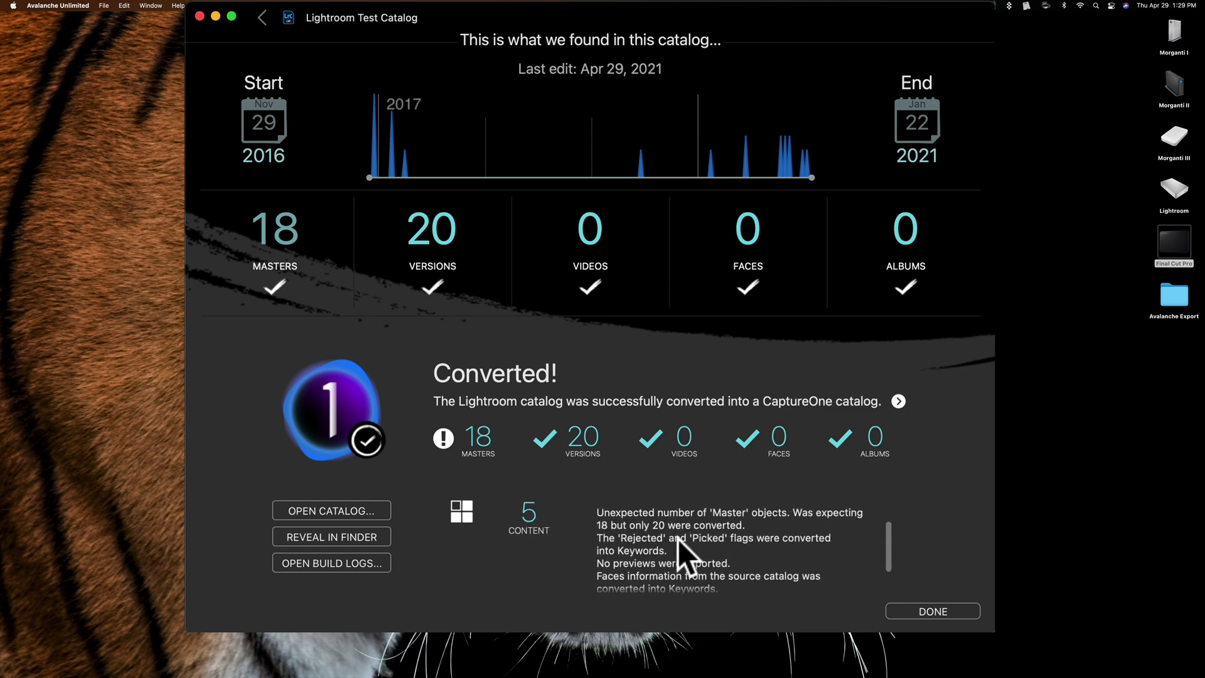
pyautogui.scroll(-3, 718, 548)
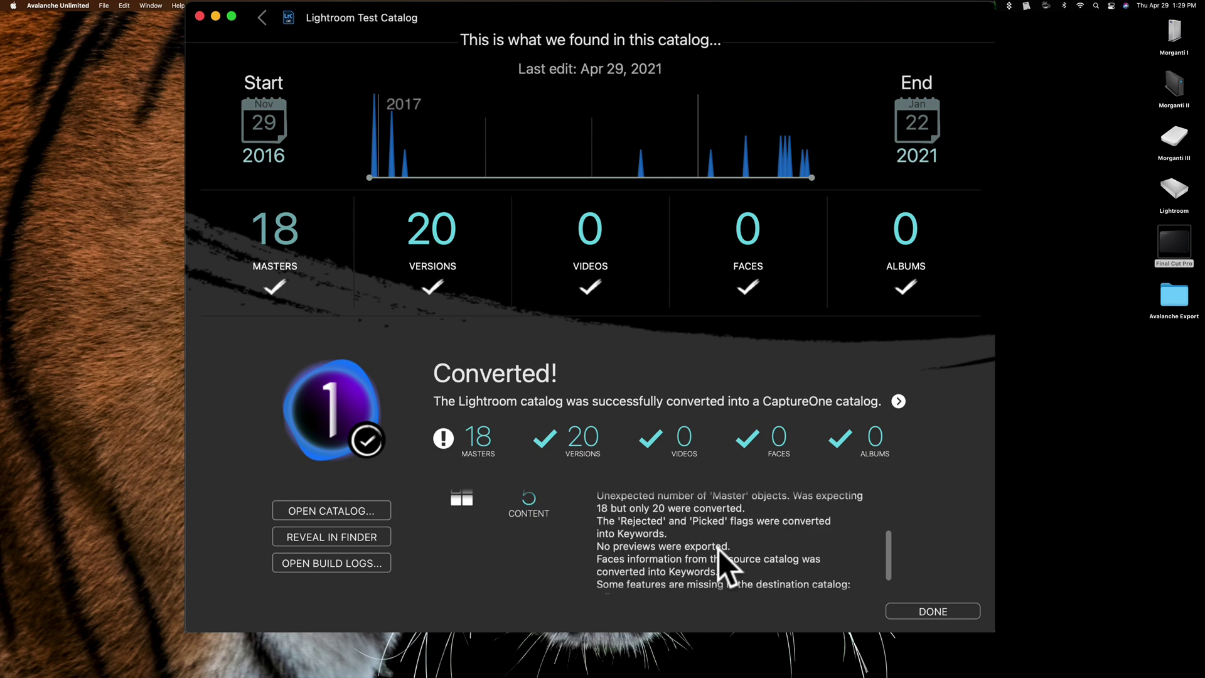
pyautogui.scroll(6, 718, 548)
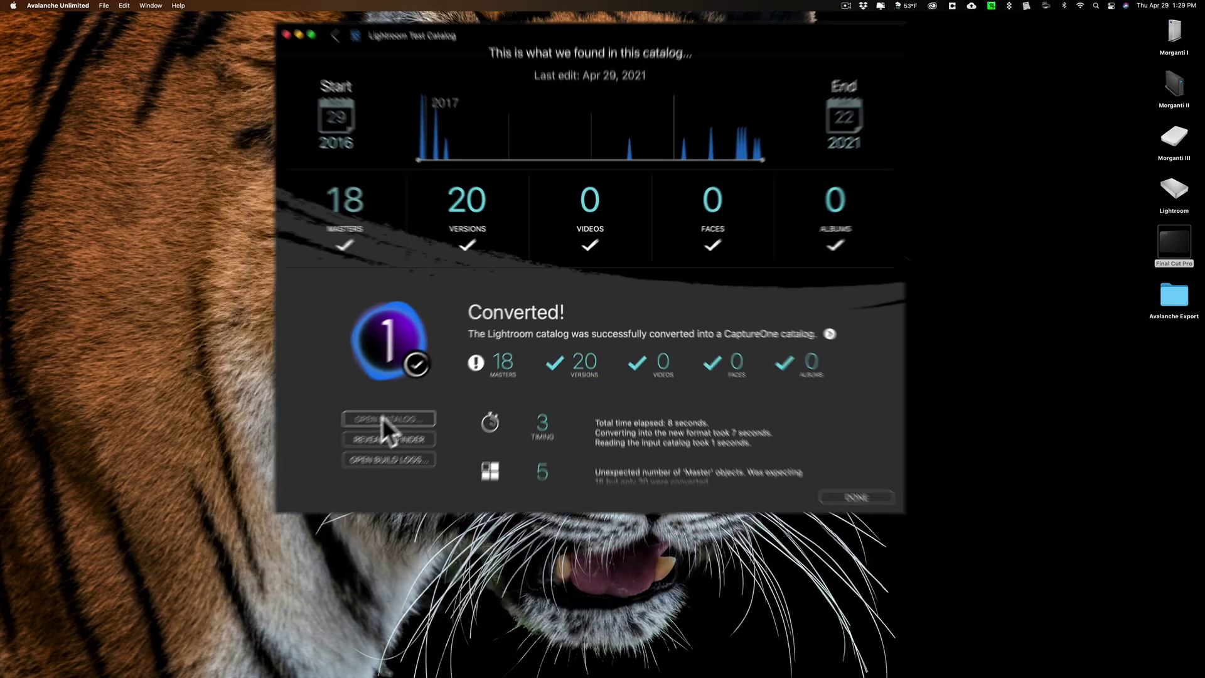
pyautogui.click(322, 510)
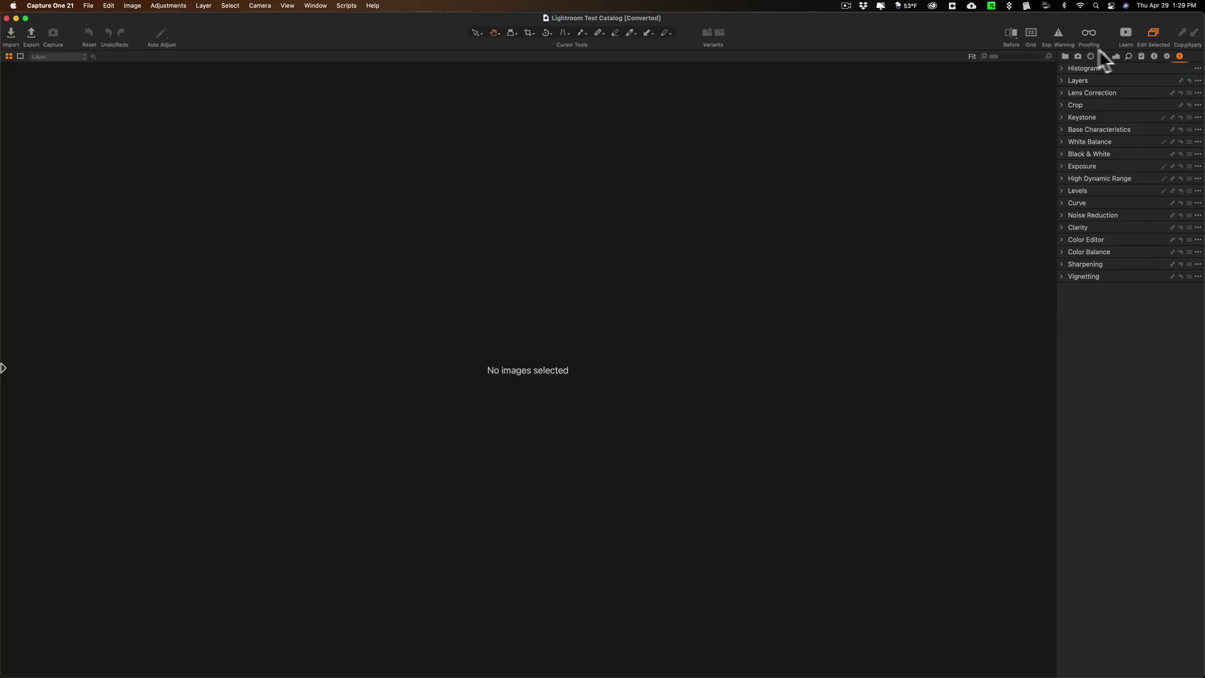
# Step: Show the Library's All Images collection of 20 photos and open the night city HDR _B008730-HDR.dng
pyautogui.click(1065, 55)
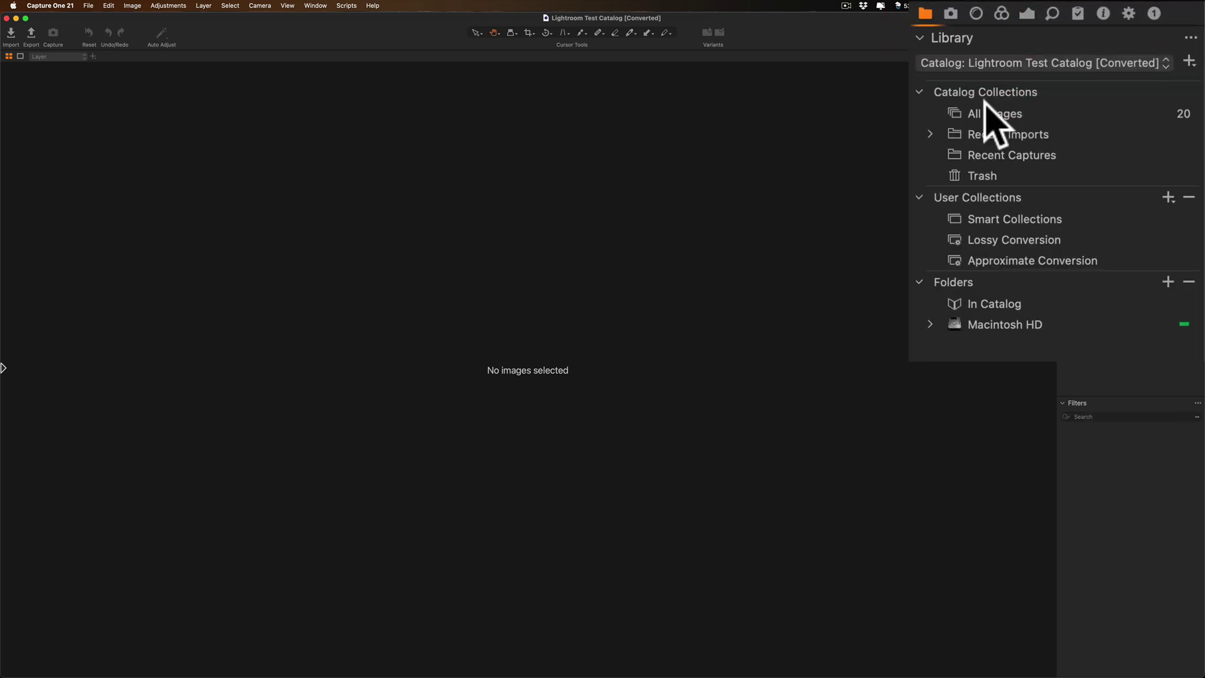
pyautogui.click(1096, 104)
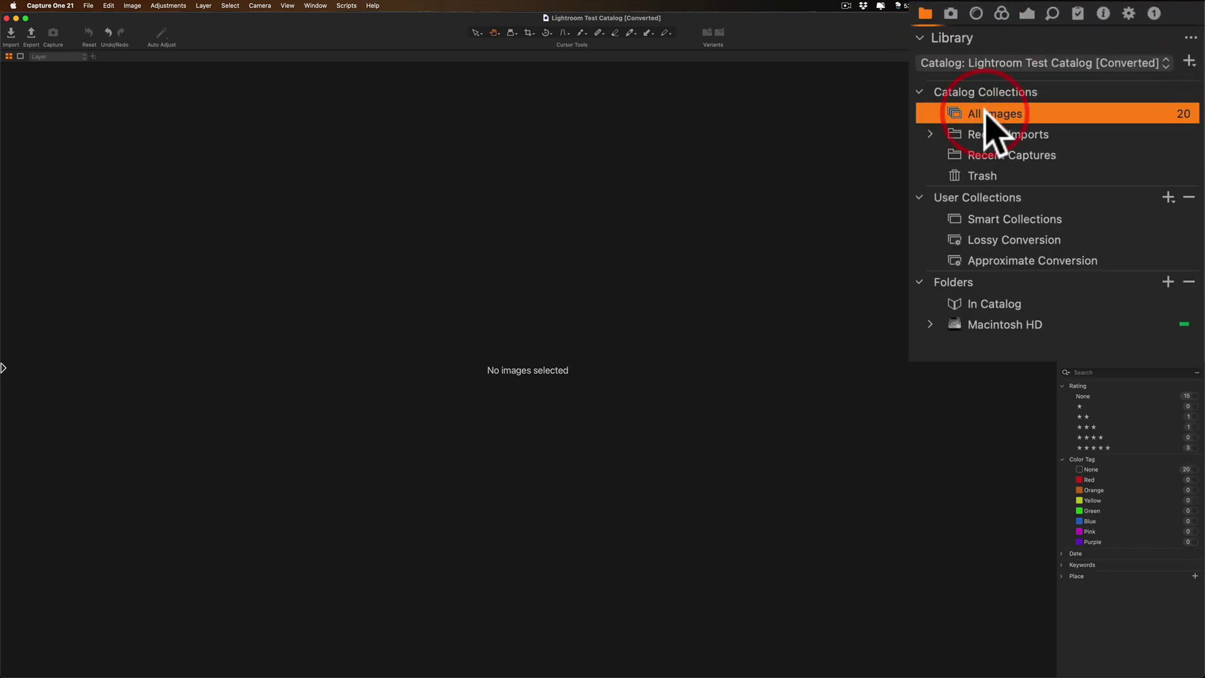
pyautogui.click(3, 369)
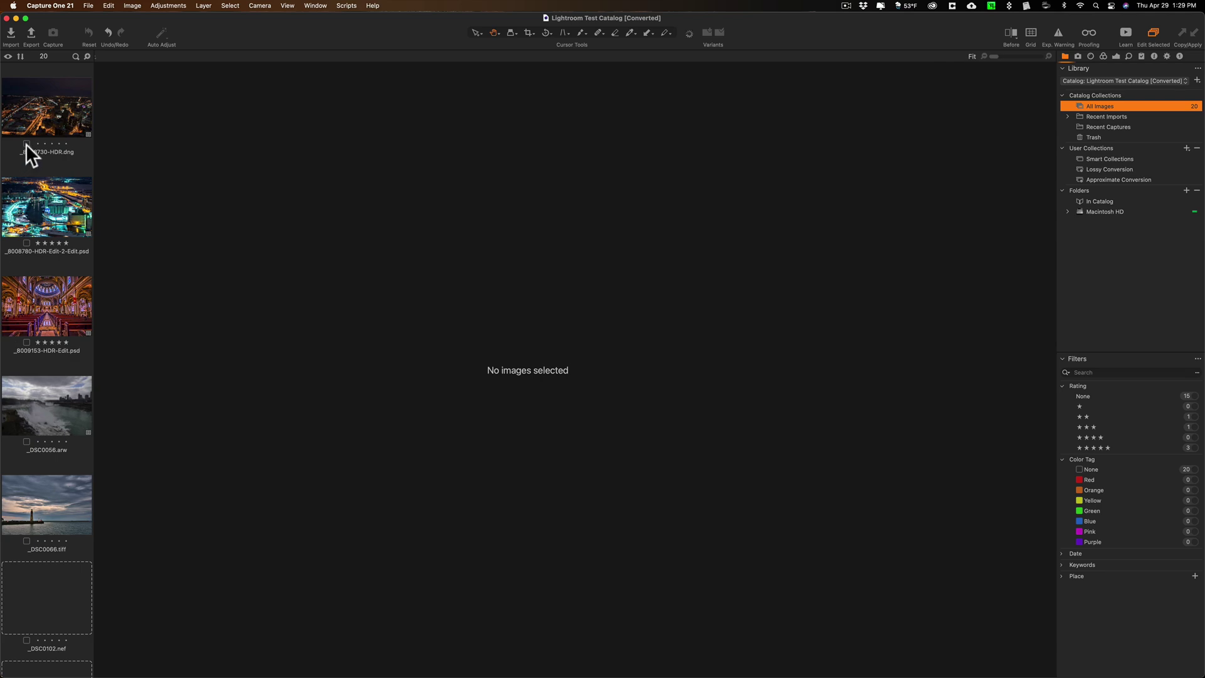
pyautogui.click(43, 121)
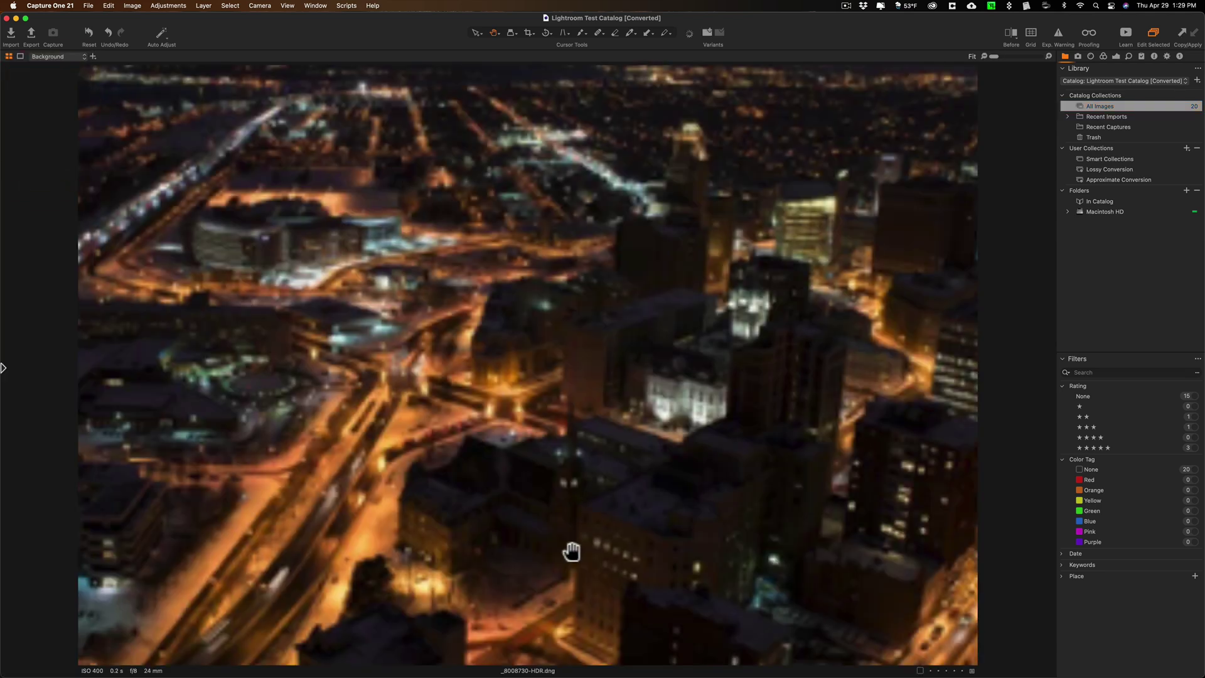
# Step: Check the night city HDR in Lightroom Classic, then minimize it to reveal Capture One's _8008730-HDR.dng
pyautogui.moveTo(869, 671)
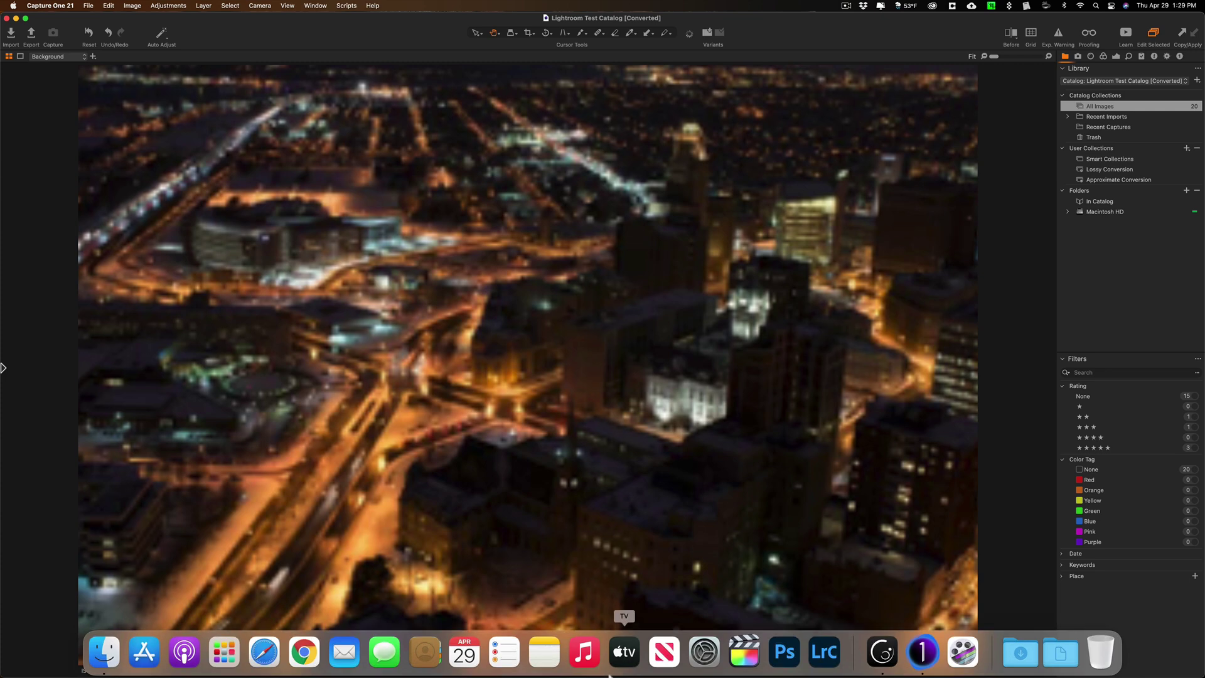
pyautogui.click(823, 656)
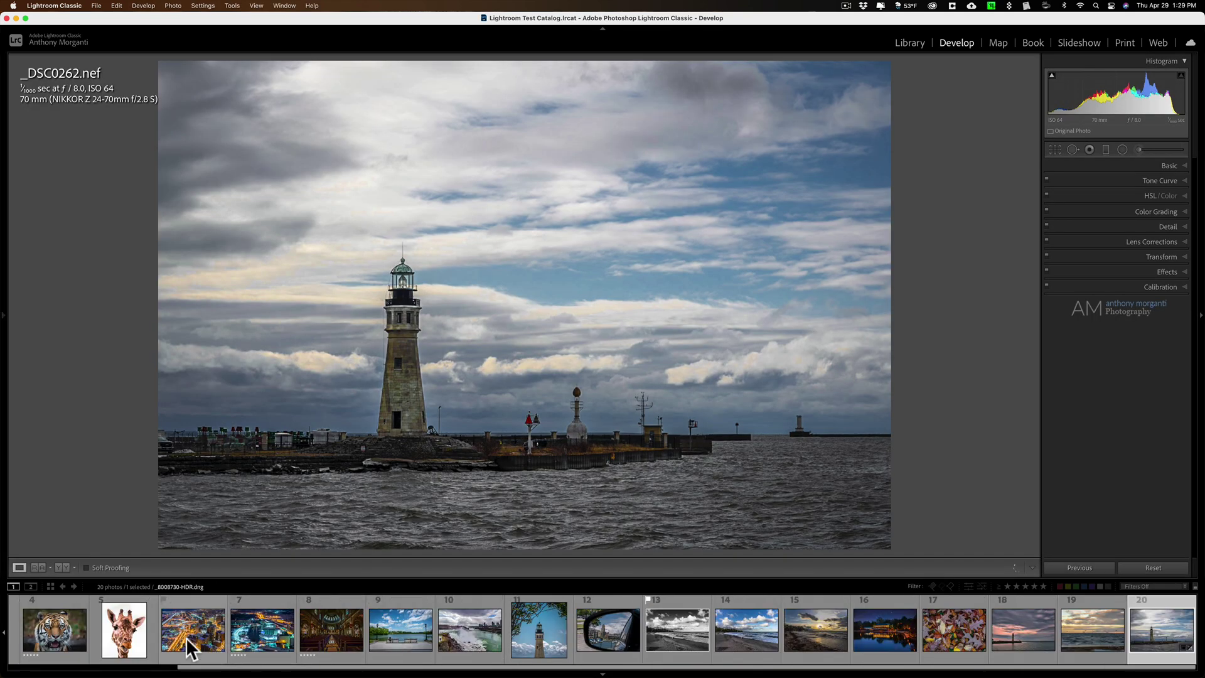
pyautogui.click(193, 636)
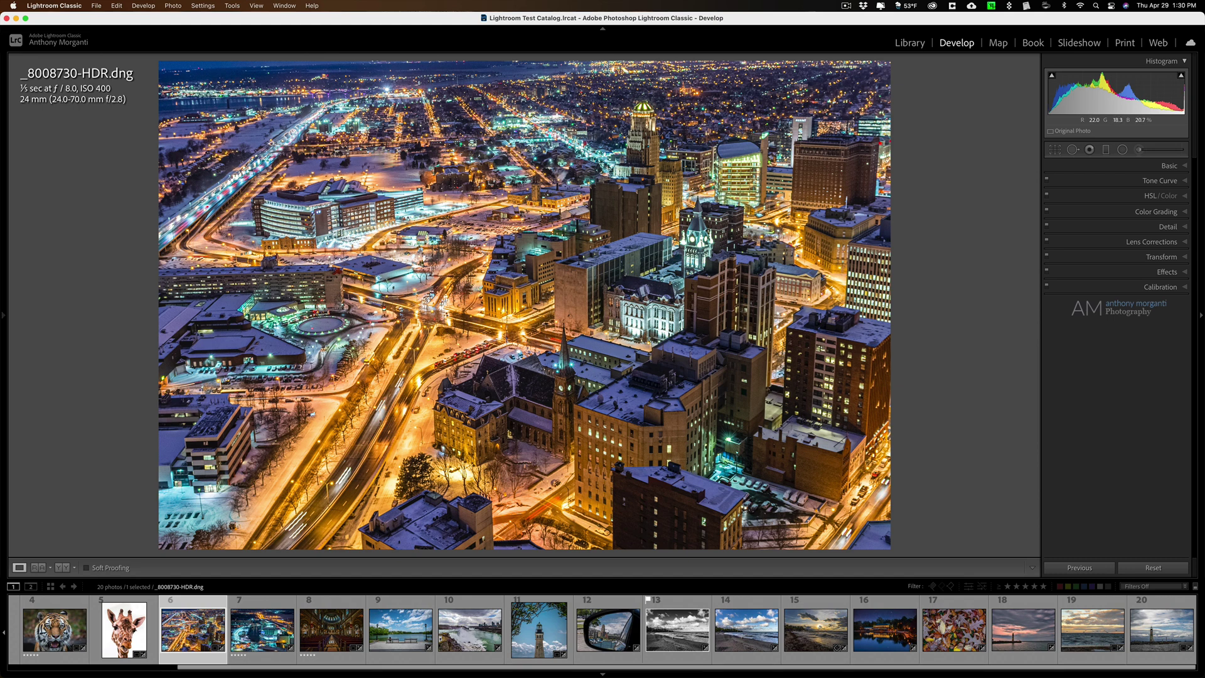
pyautogui.click(15, 18)
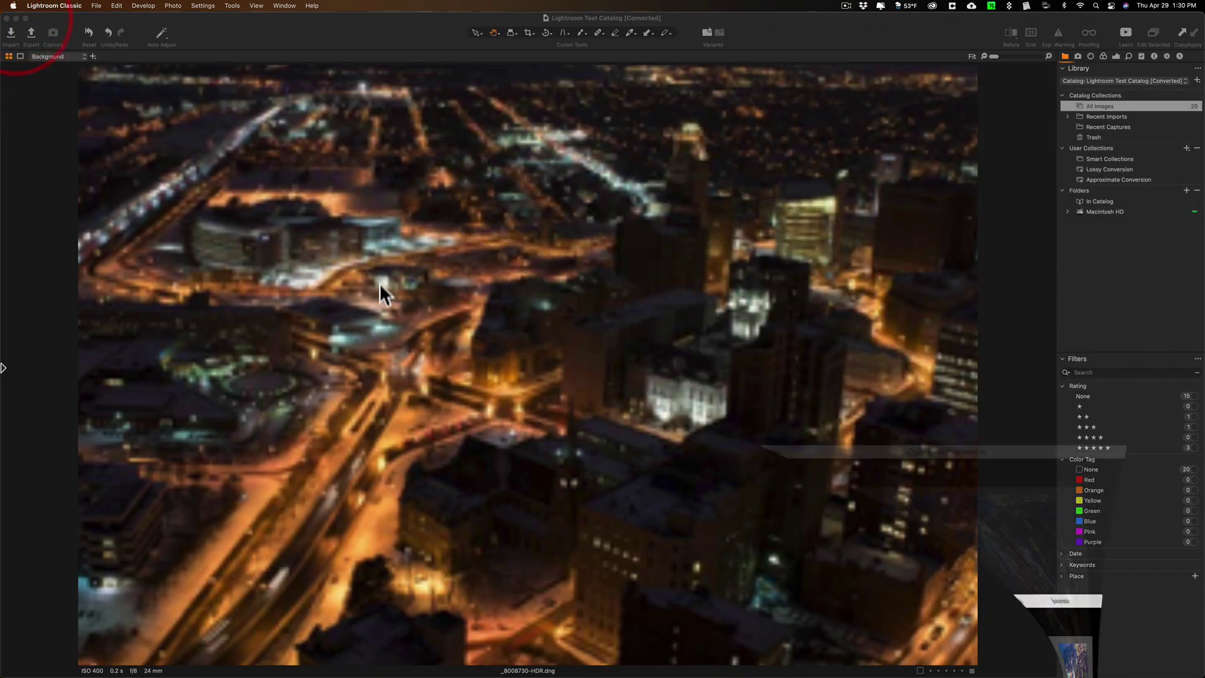
# Step: Load _8008780-HDR-Edit-2-Edit.psd from the browser, zoom to 100%, then return to Fit
pyautogui.click(4, 368)
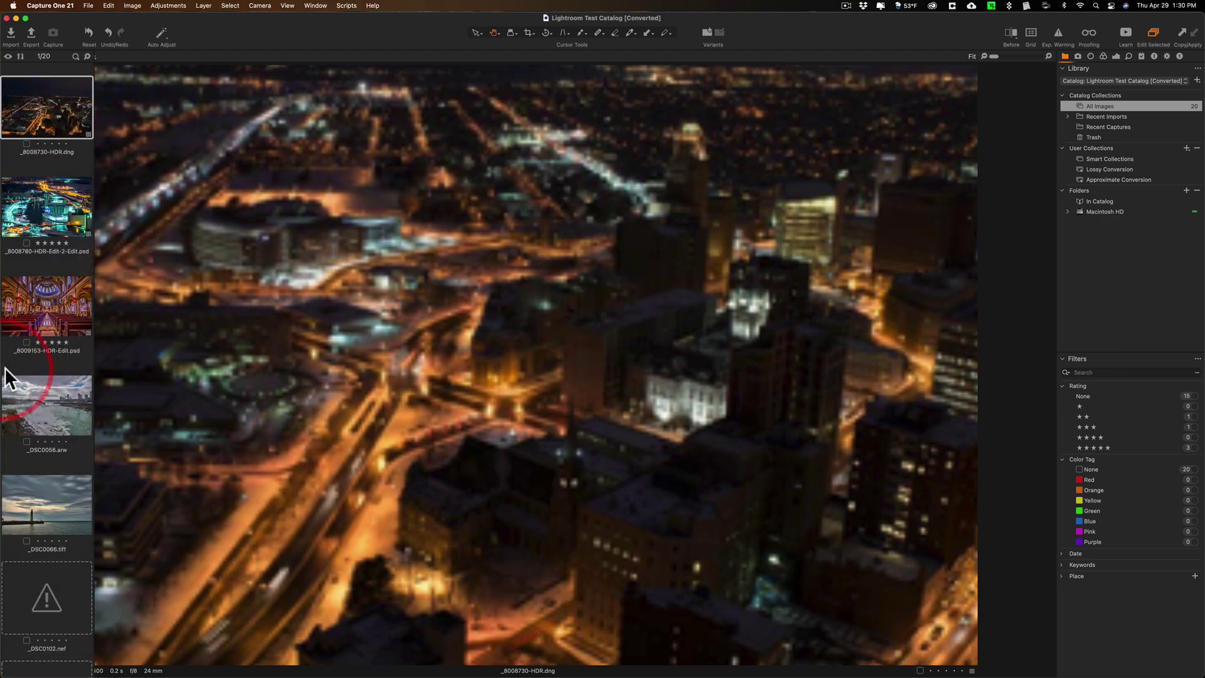
pyautogui.click(40, 221)
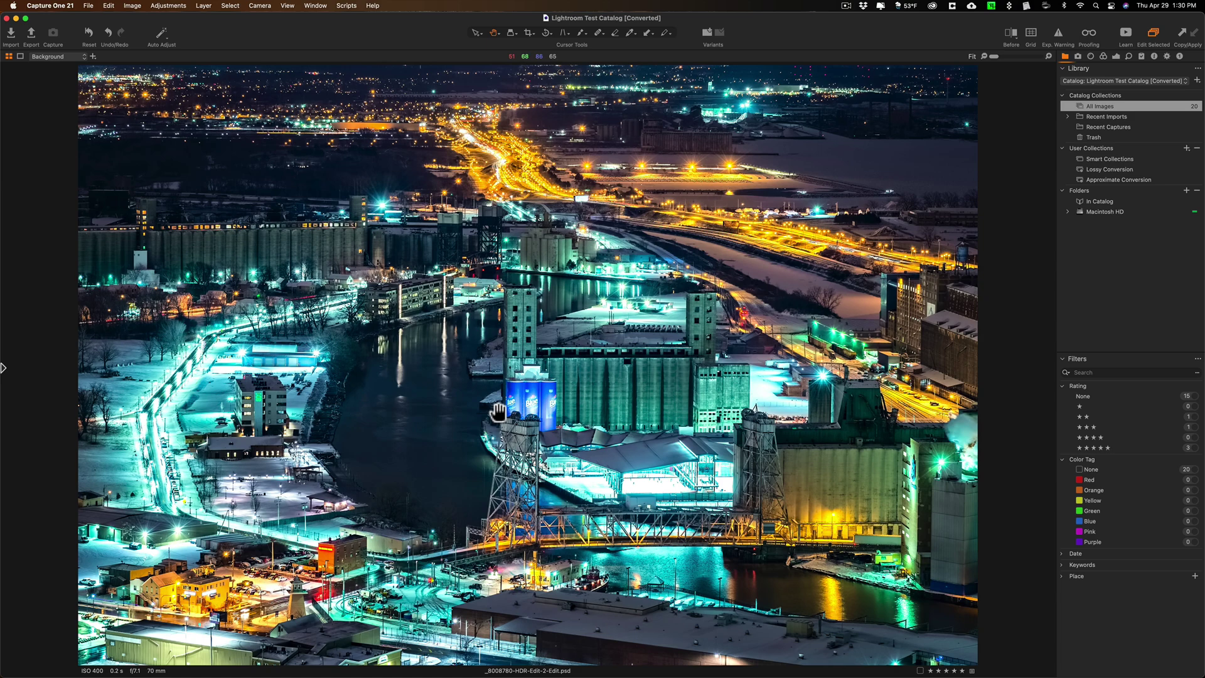
pyautogui.click(498, 411)
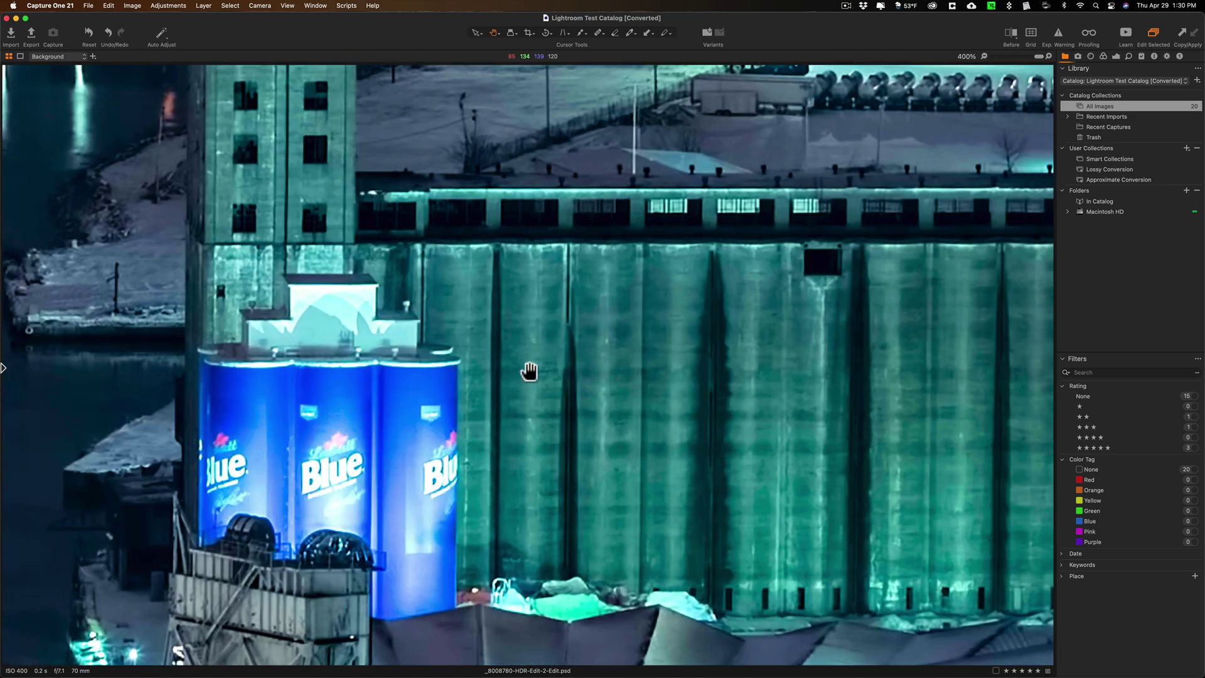
pyautogui.click(530, 370)
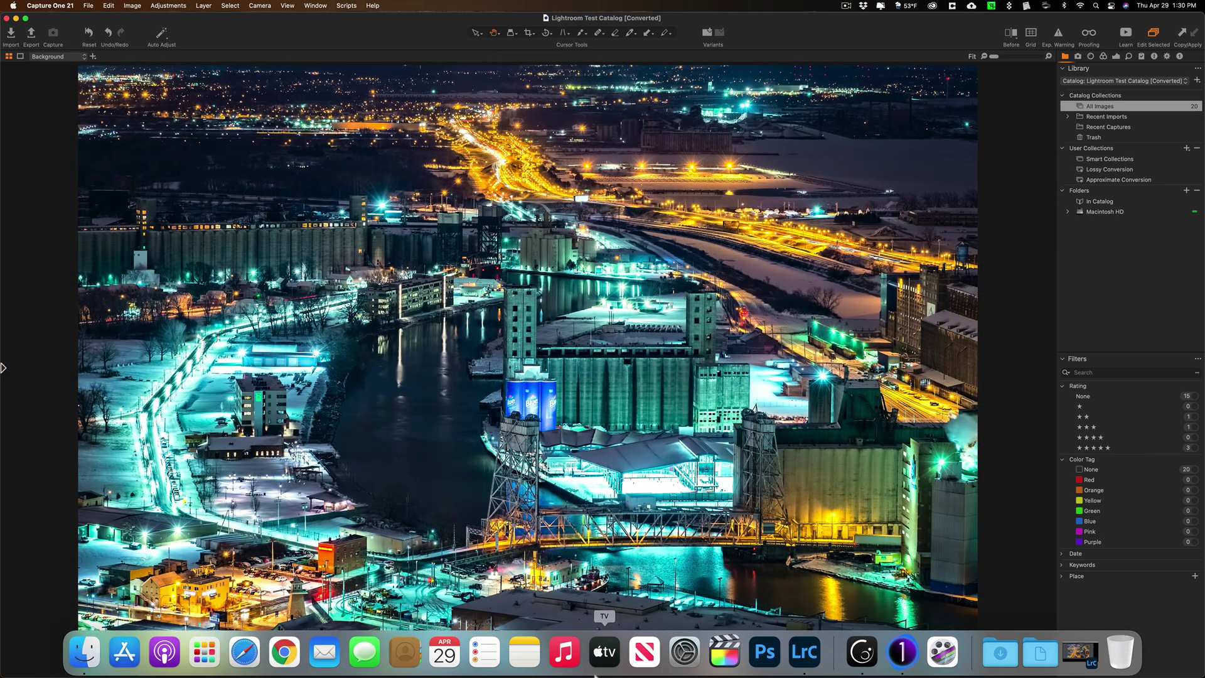
# Step: Show _8008780-HDR-Edit-2-Edit.psd in Lightroom Classic and take the window out of full screen
pyautogui.click(804, 651)
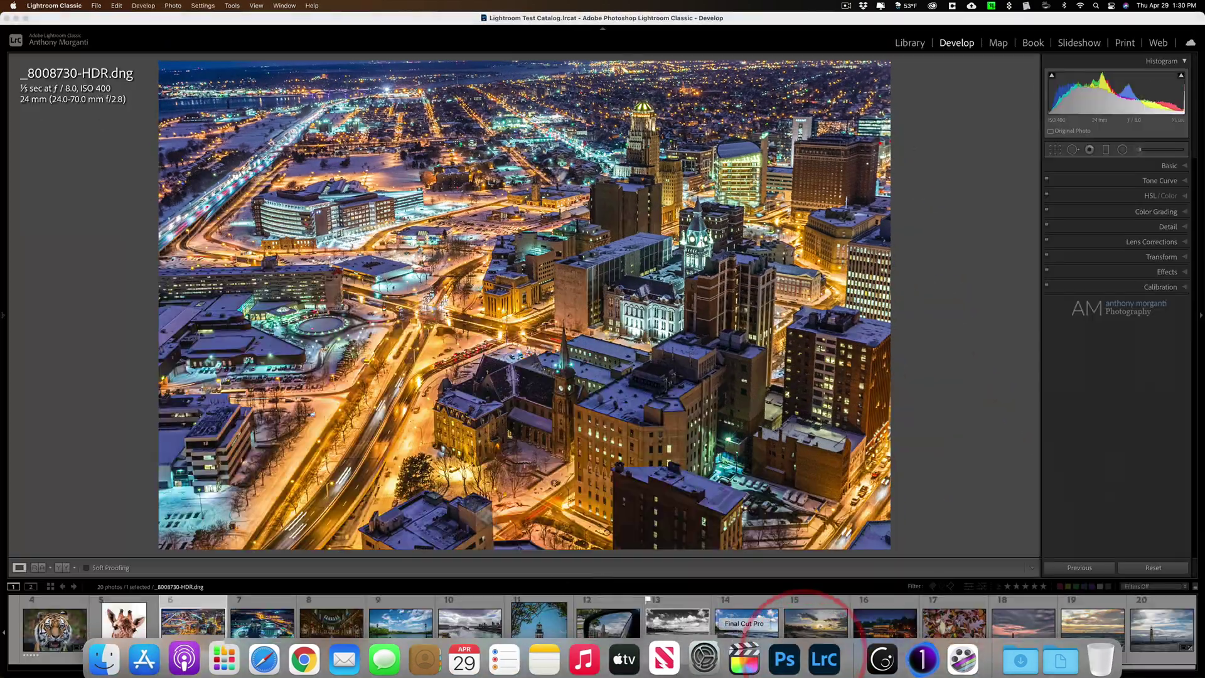
pyautogui.moveTo(1, 314)
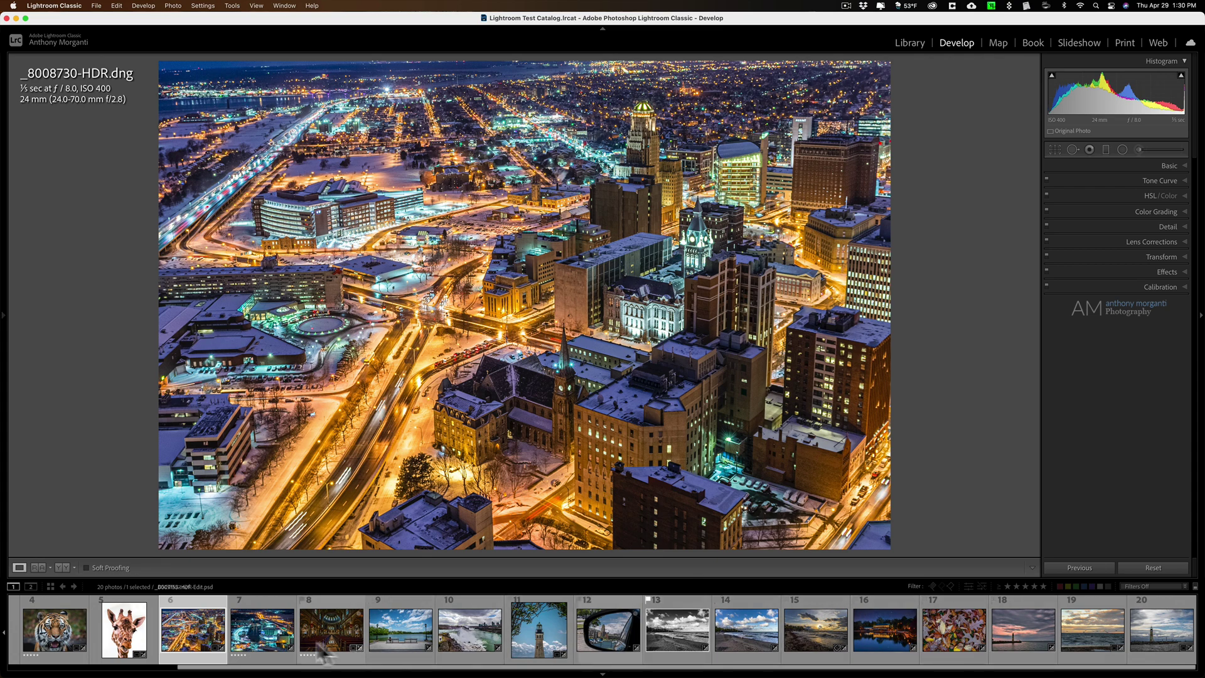
pyautogui.click(261, 629)
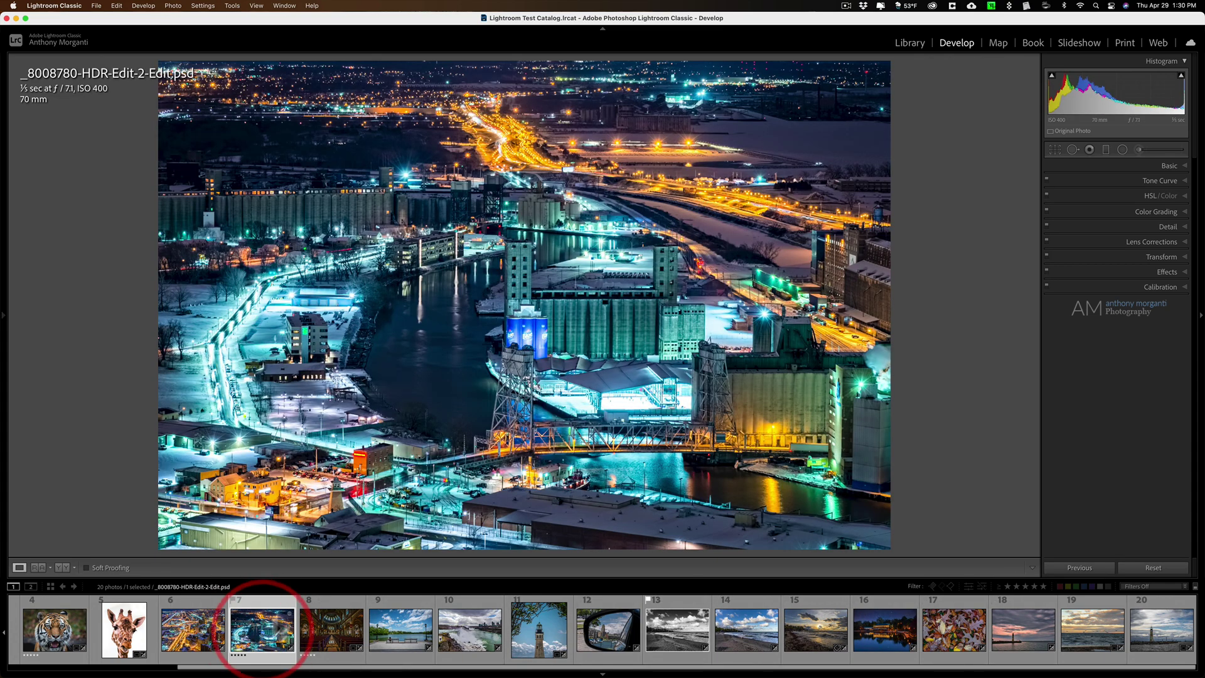
pyautogui.click(25, 17)
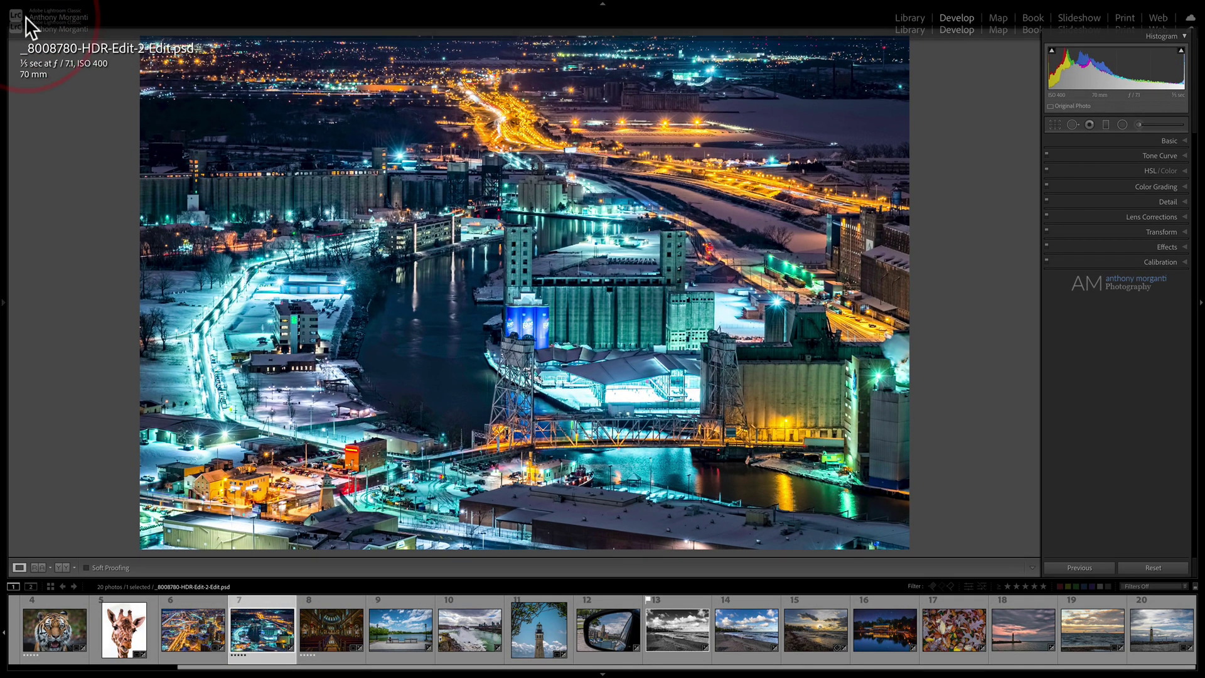
pyautogui.click(25, 13)
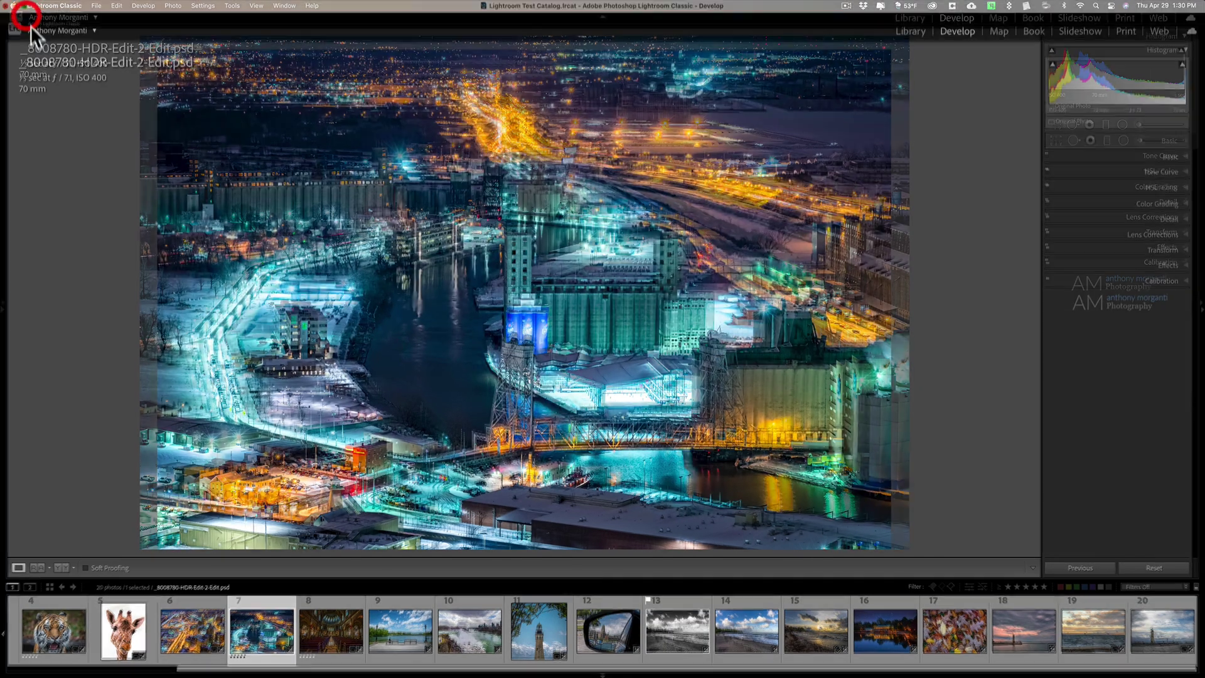
# Step: Resize the Lightroom and Capture One windows so each fills half the screen
pyautogui.moveTo(3, 195); pyautogui.dragTo(557, 202)
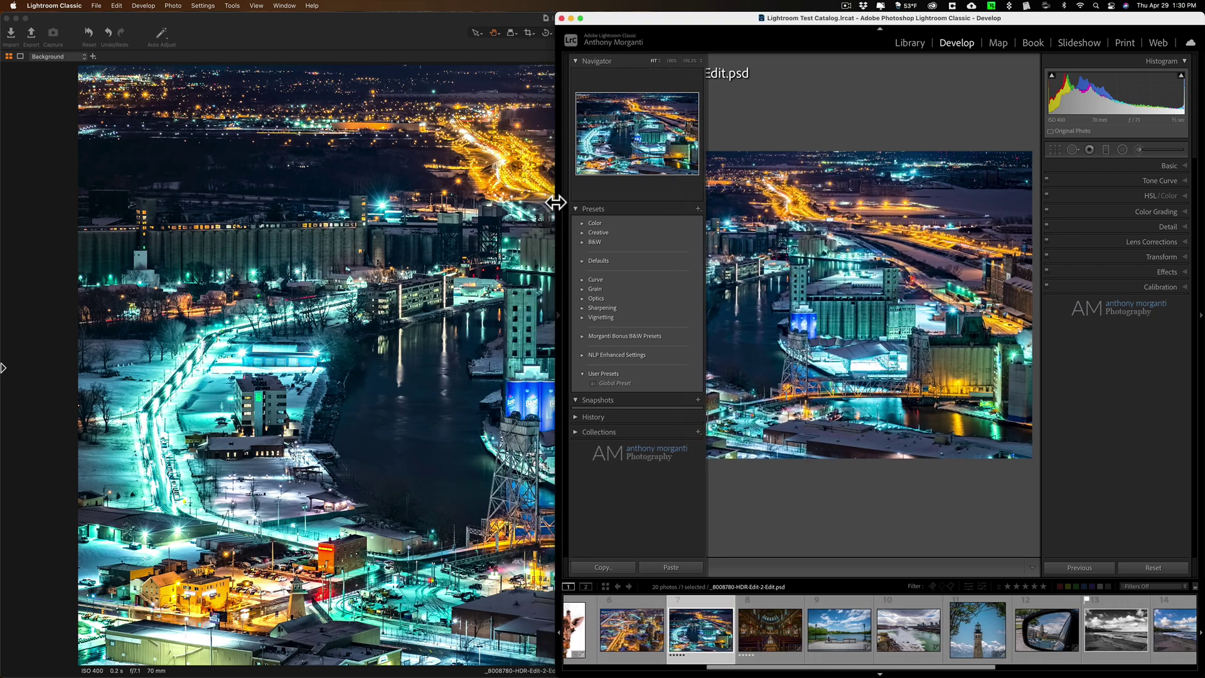
pyautogui.click(557, 201)
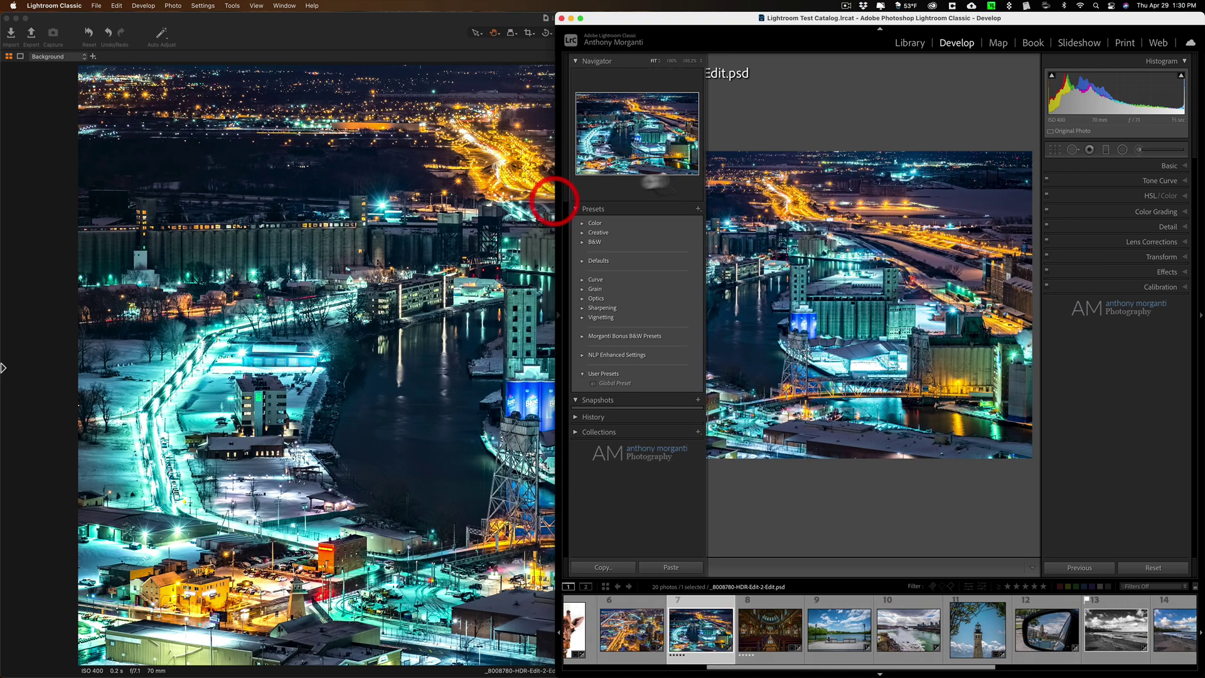
pyautogui.click(427, 33)
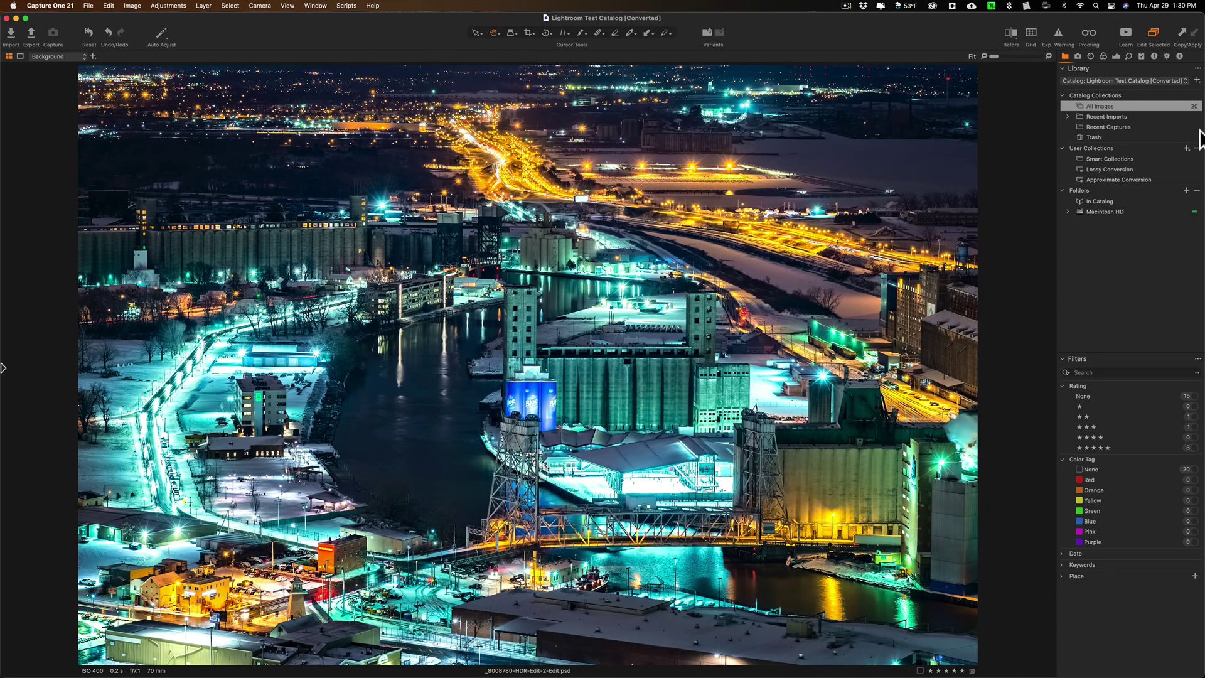
pyautogui.moveTo(1186, 134); pyautogui.dragTo(555, 152)
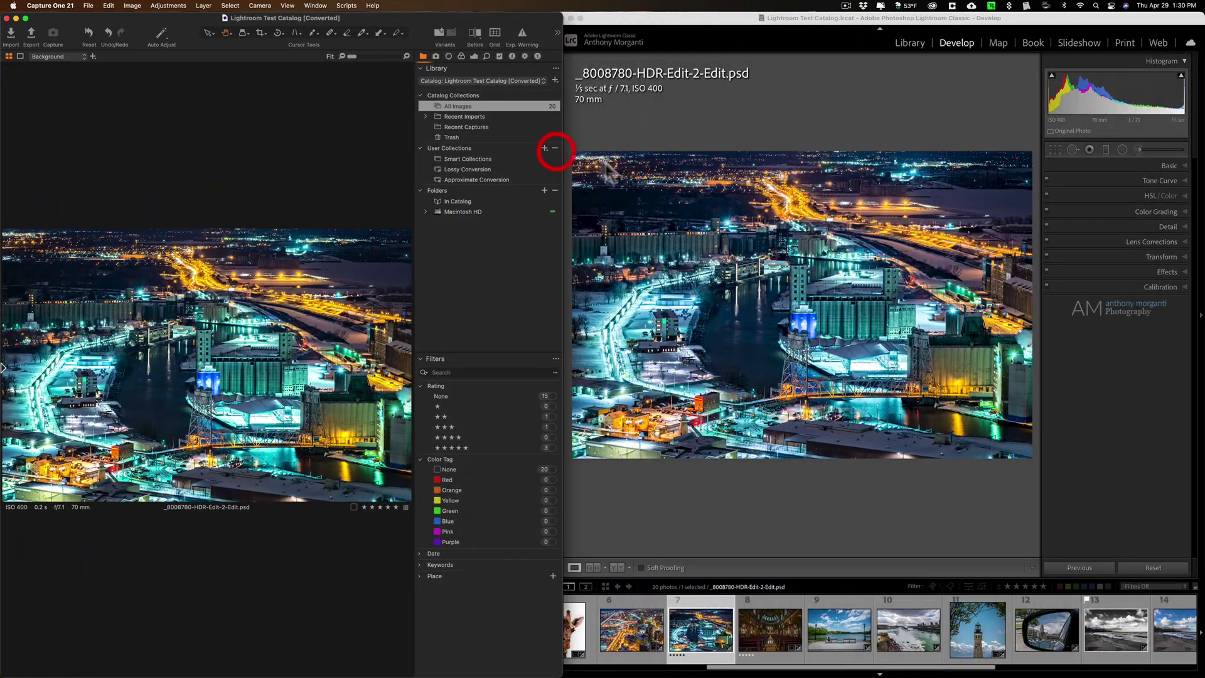
pyautogui.moveTo(640, 18); pyautogui.dragTo(649, 18)
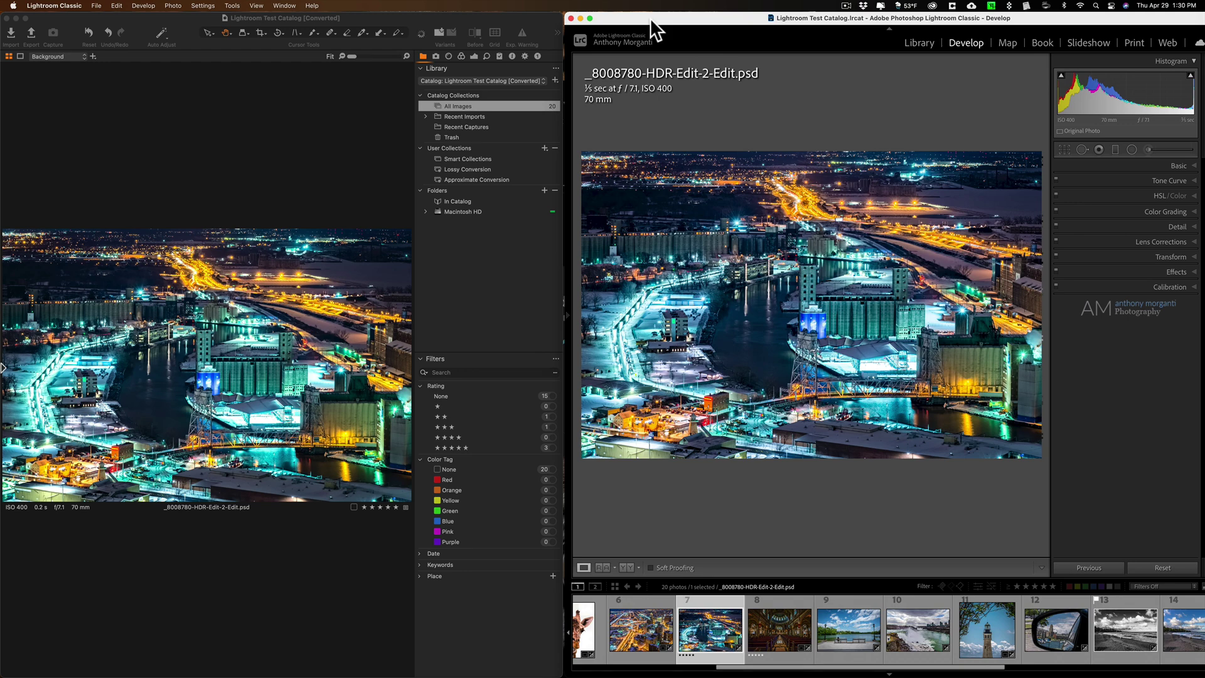
pyautogui.moveTo(183, 16); pyautogui.dragTo(186, 16)
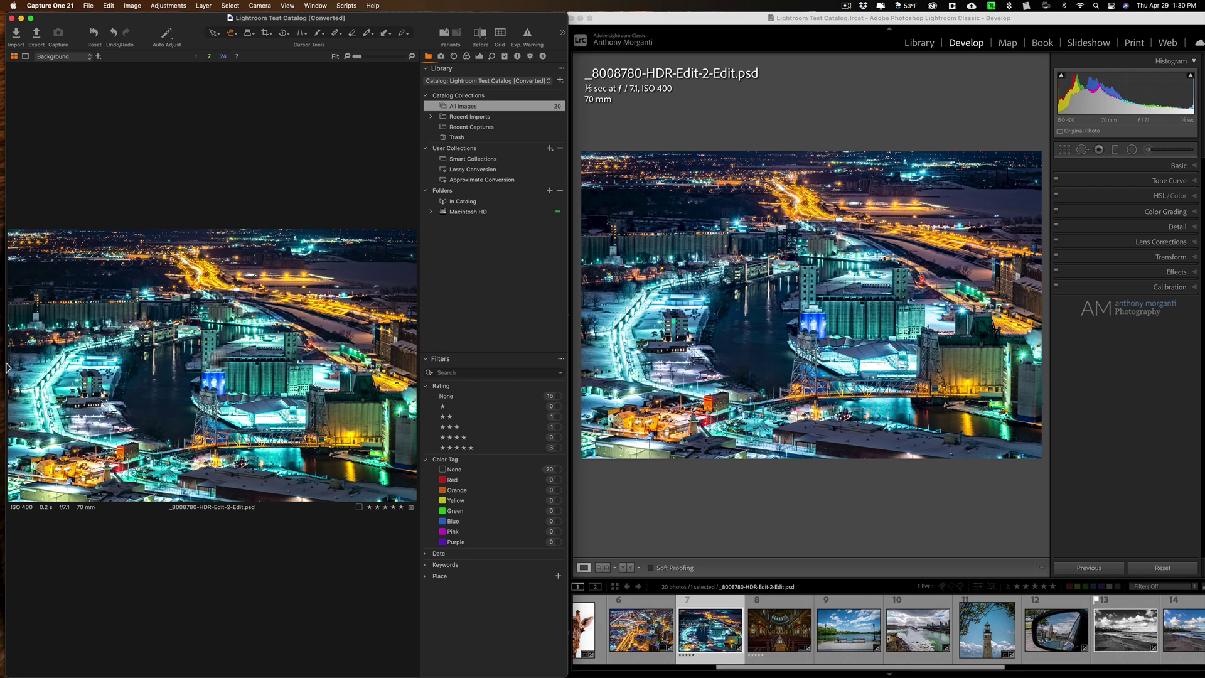
# Step: Show the cathedral photo _8009153-HDR-Edit.psd in both Capture One and Lightroom
pyautogui.moveTo(3, 377)
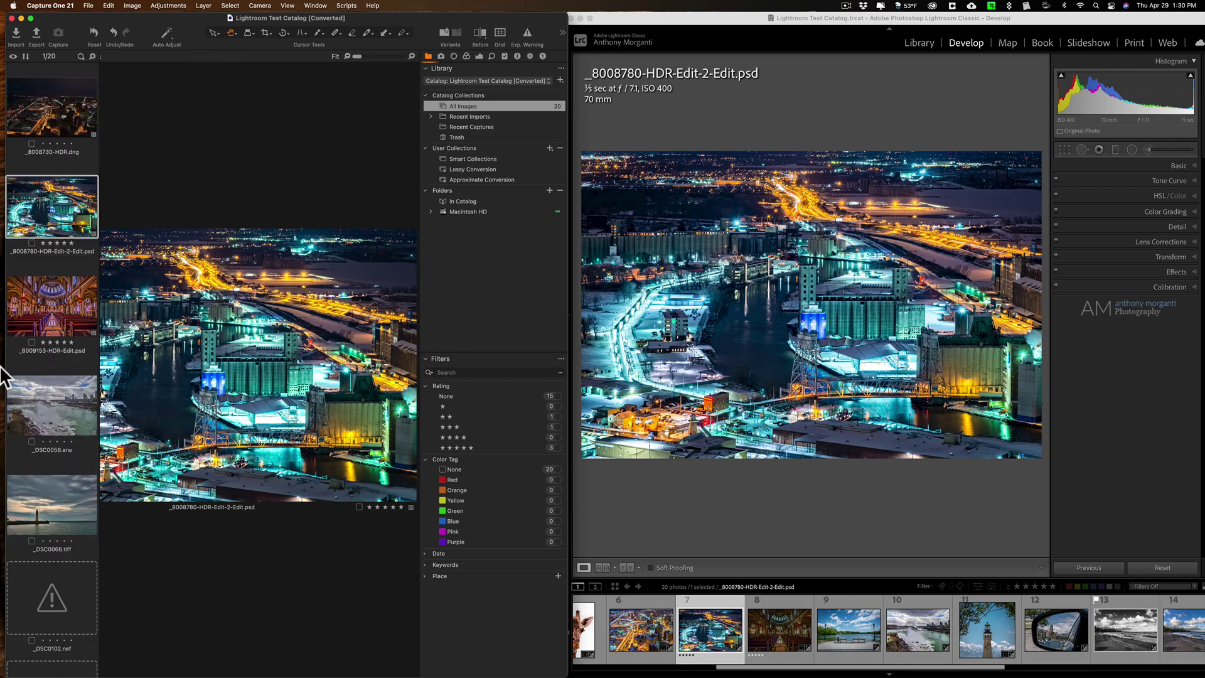
pyautogui.click(50, 299)
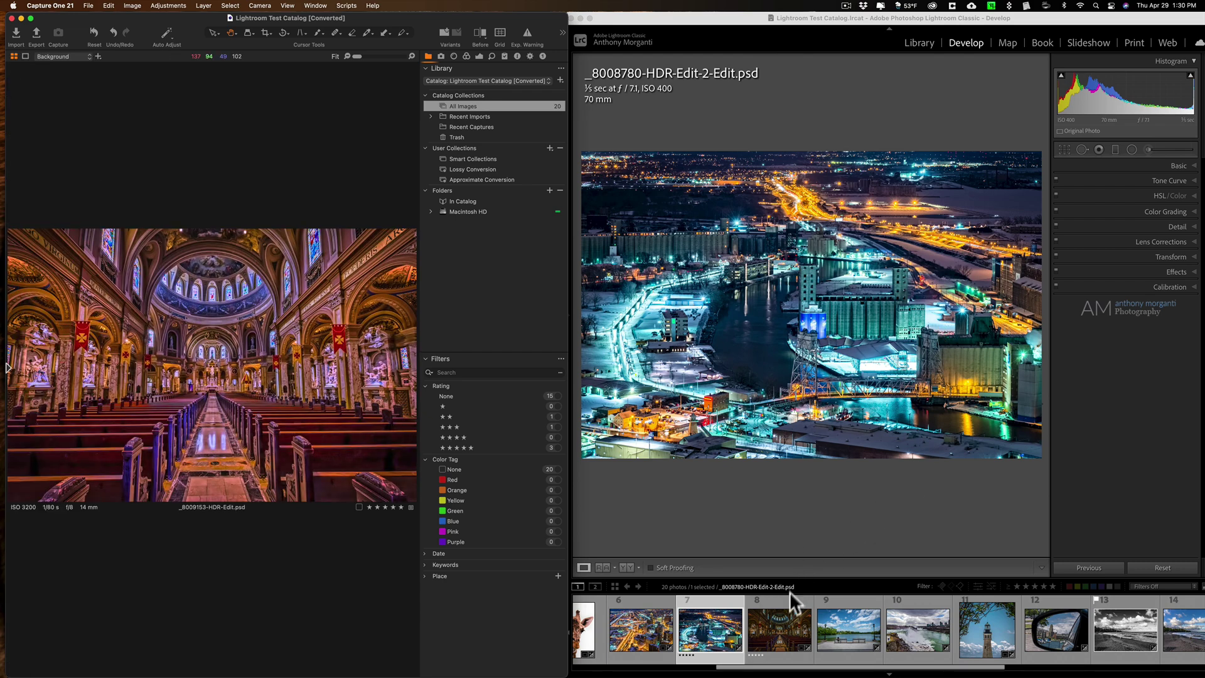
pyautogui.click(774, 622)
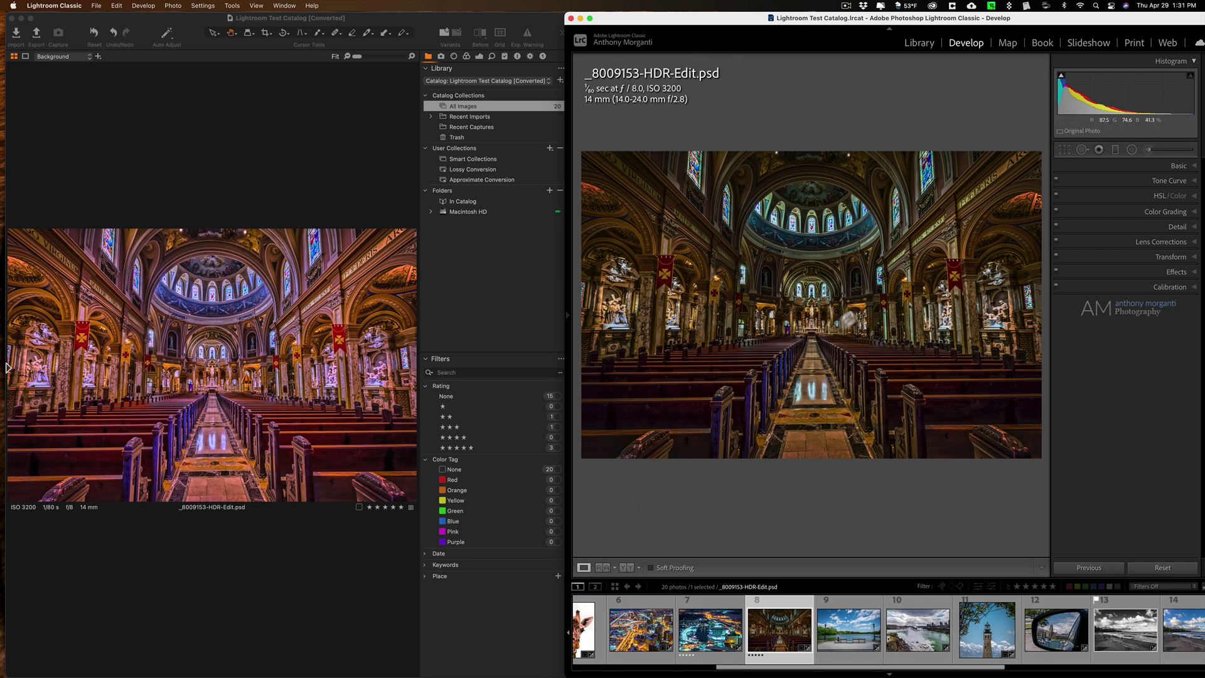
# Step: Show the Niagara Falls photo _DSC0056.arw in both Capture One and Lightroom
pyautogui.click(6, 367)
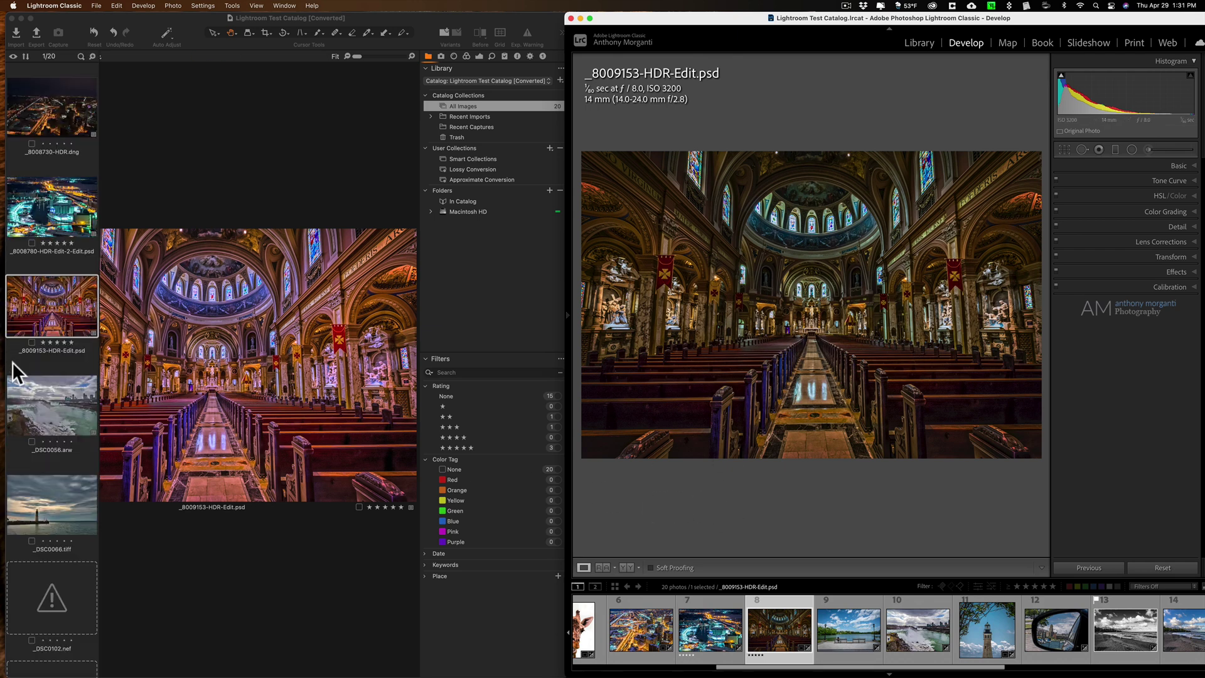
pyautogui.click(51, 403)
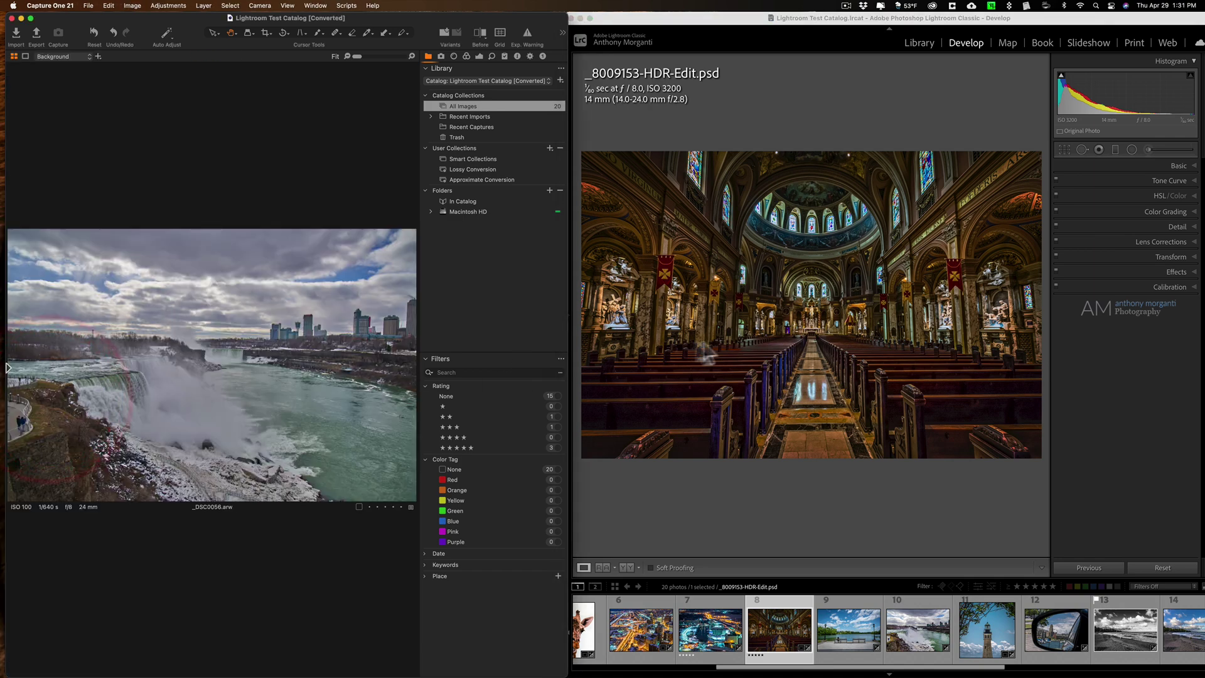
pyautogui.click(910, 634)
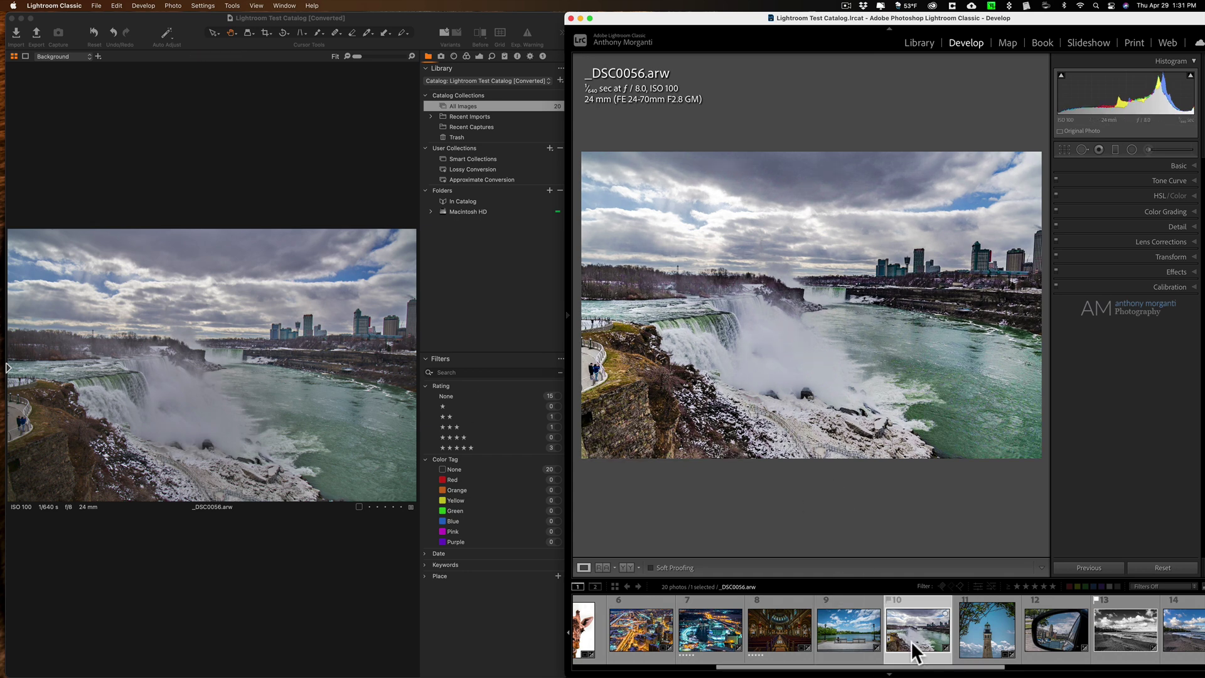
# Step: Open _DSC0066.tiff in Capture One and inspect the sky at 100% before returning to Fit
pyautogui.moveTo(8, 433)
pyautogui.click(60, 510)
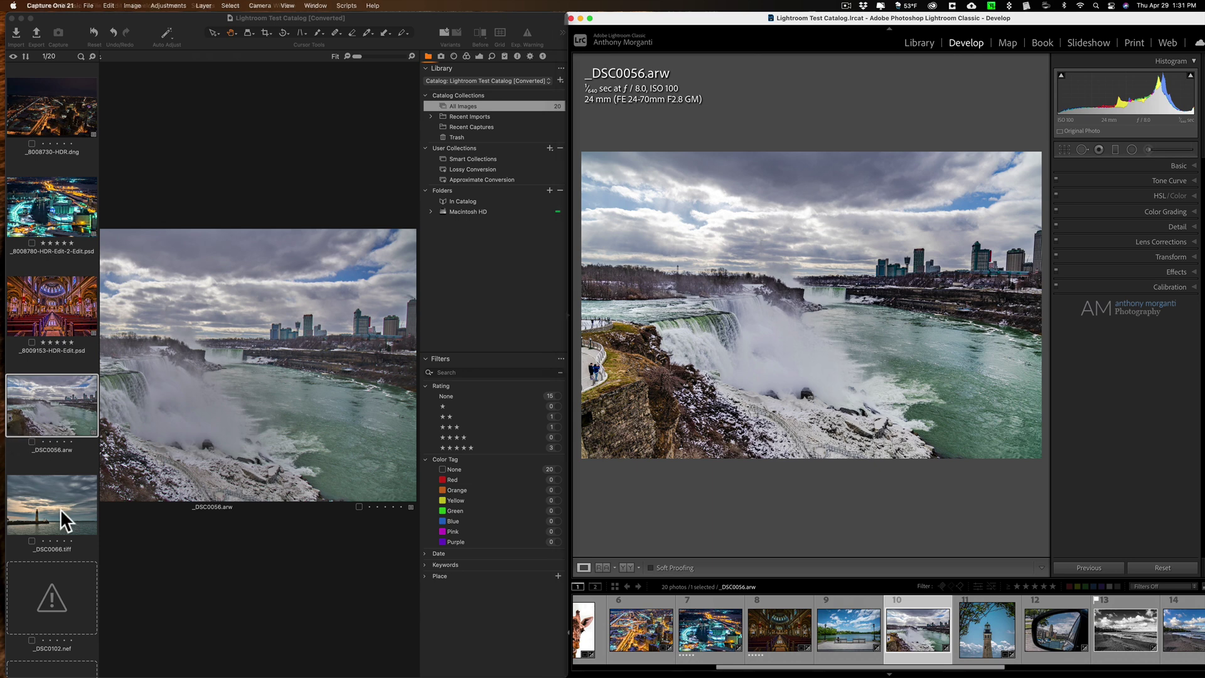
pyautogui.click(313, 281)
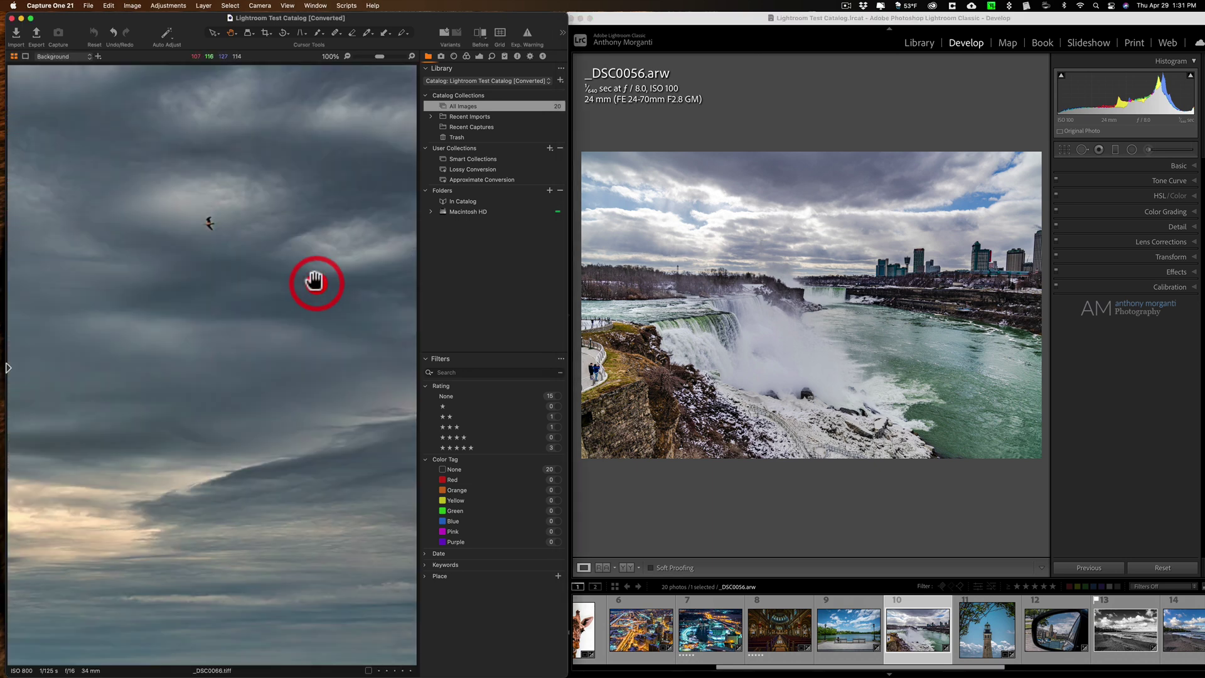
pyautogui.click(200, 226)
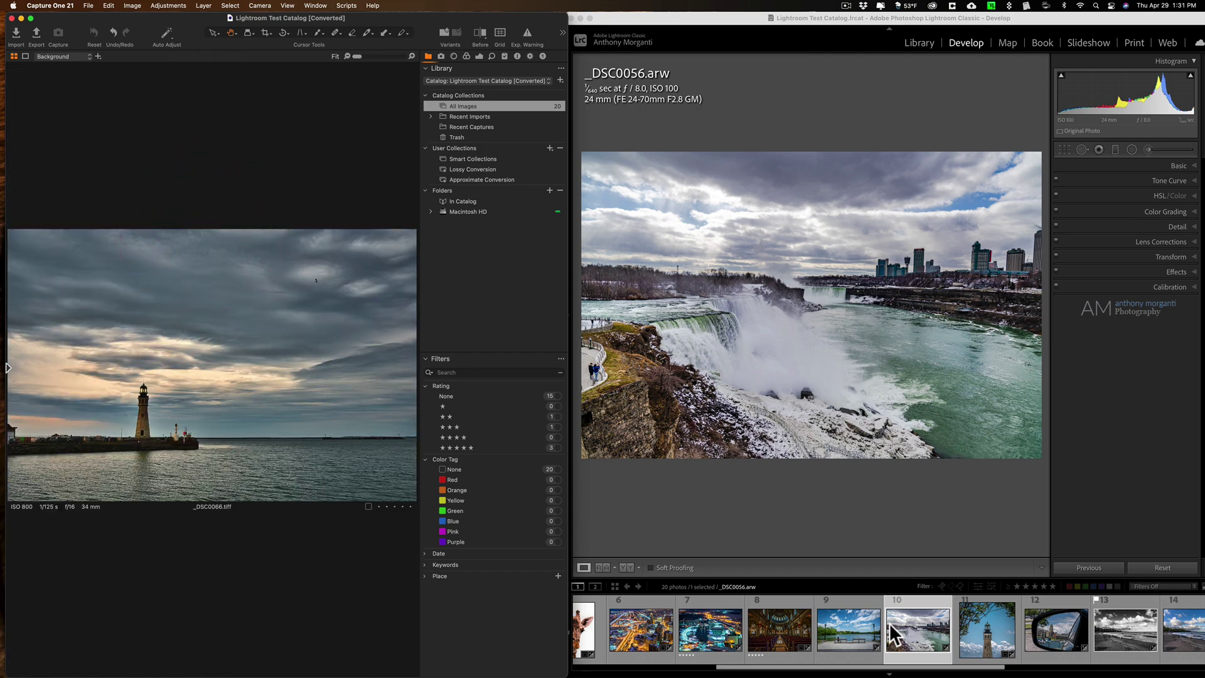
# Step: Select _DSC0066.tiff in Lightroom's filmstrip and reopen Capture One's browser
pyautogui.scroll(-5, 945, 640)
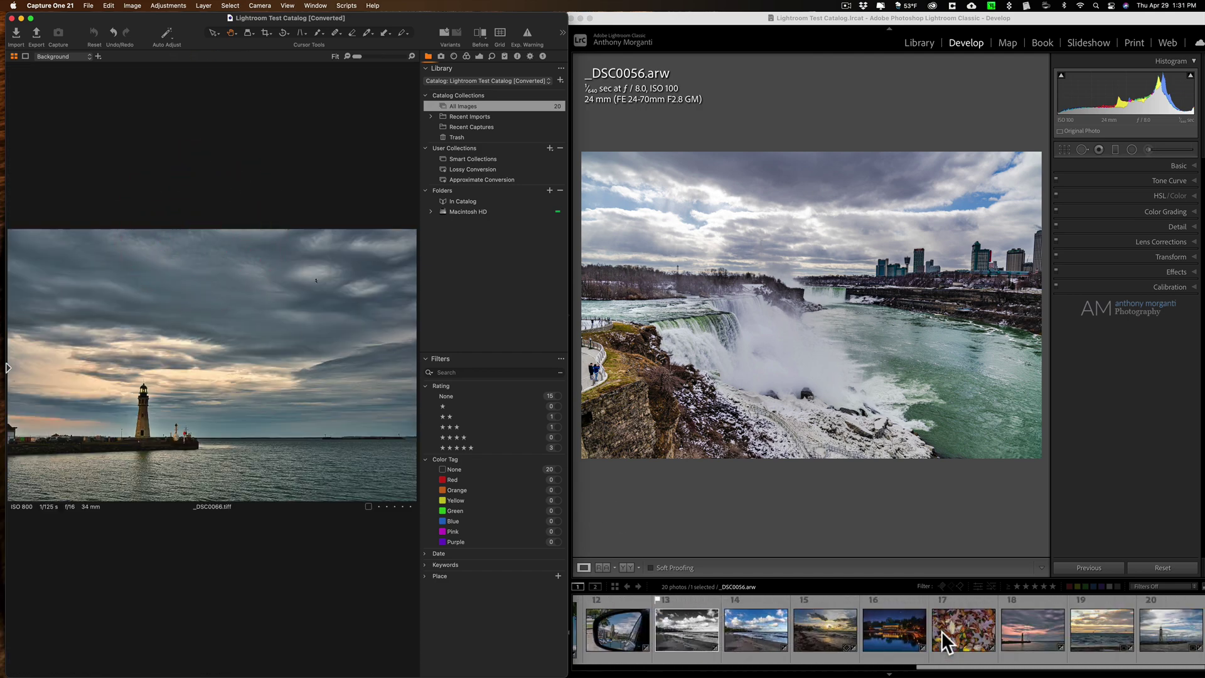
pyautogui.click(1172, 640)
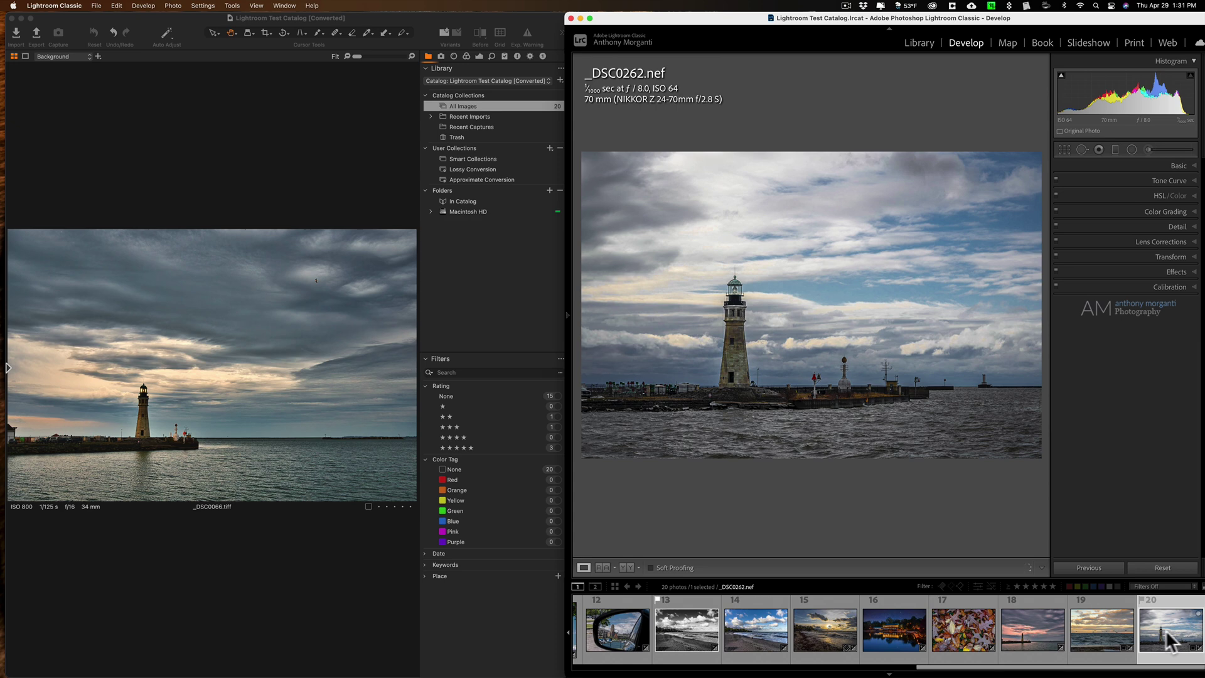
pyautogui.click(1049, 637)
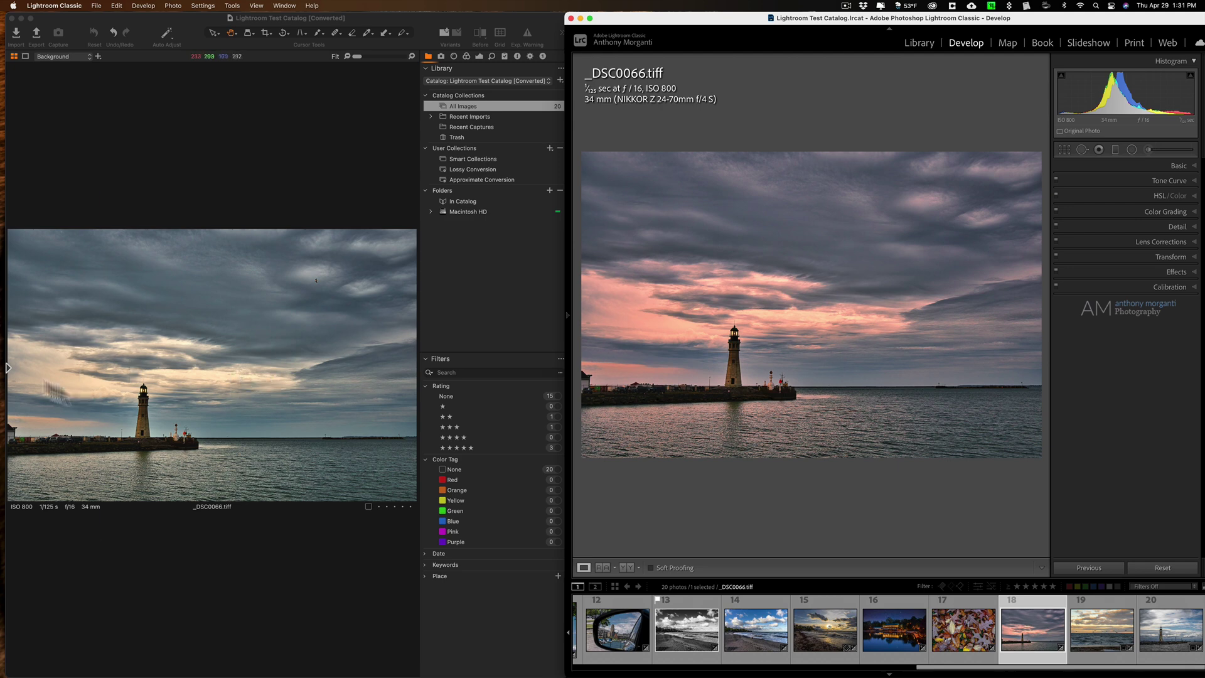
pyautogui.click(7, 368)
pyautogui.scroll(-5, 42, 400)
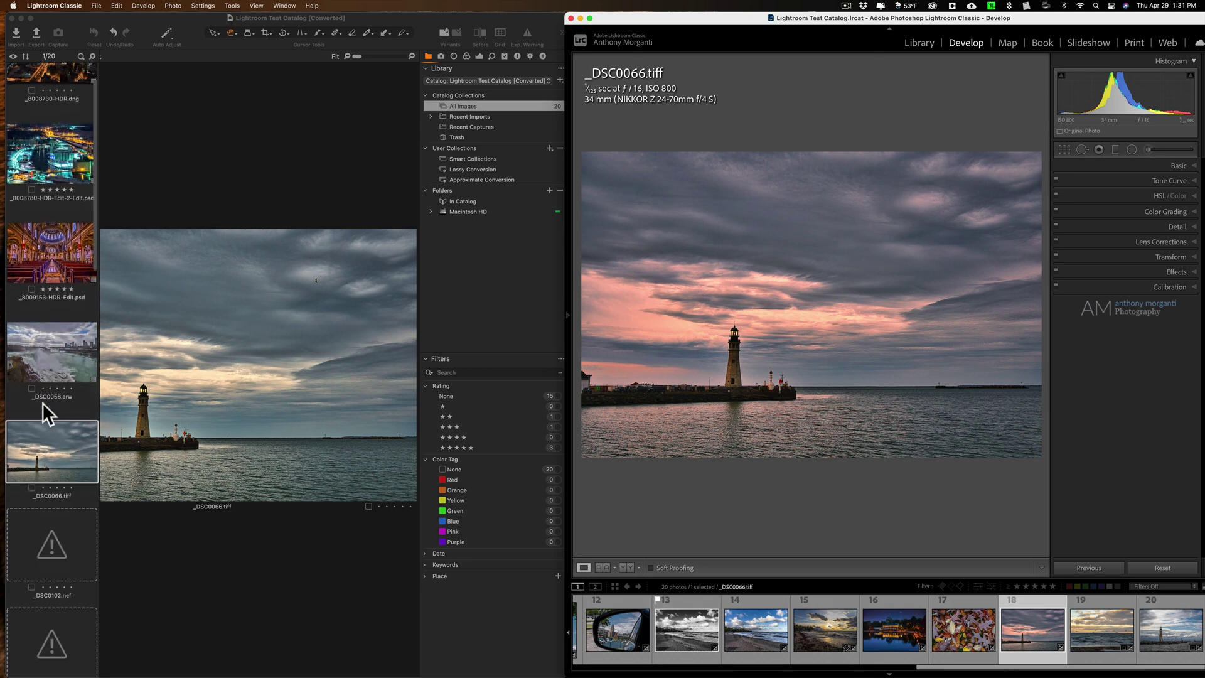
pyautogui.scroll(-3, 67, 454)
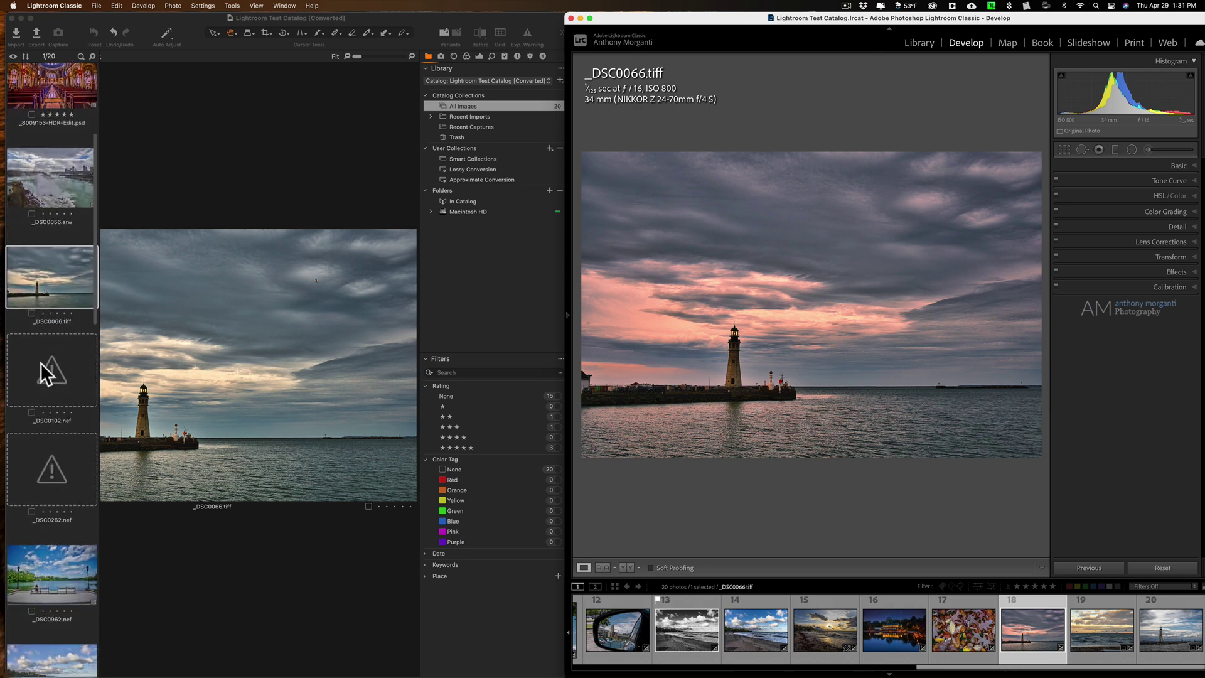
# Step: Try _DSC0102.nef in Capture One, which shows only a warning icon, then open _DSC0962.nef instead
pyautogui.click(65, 378)
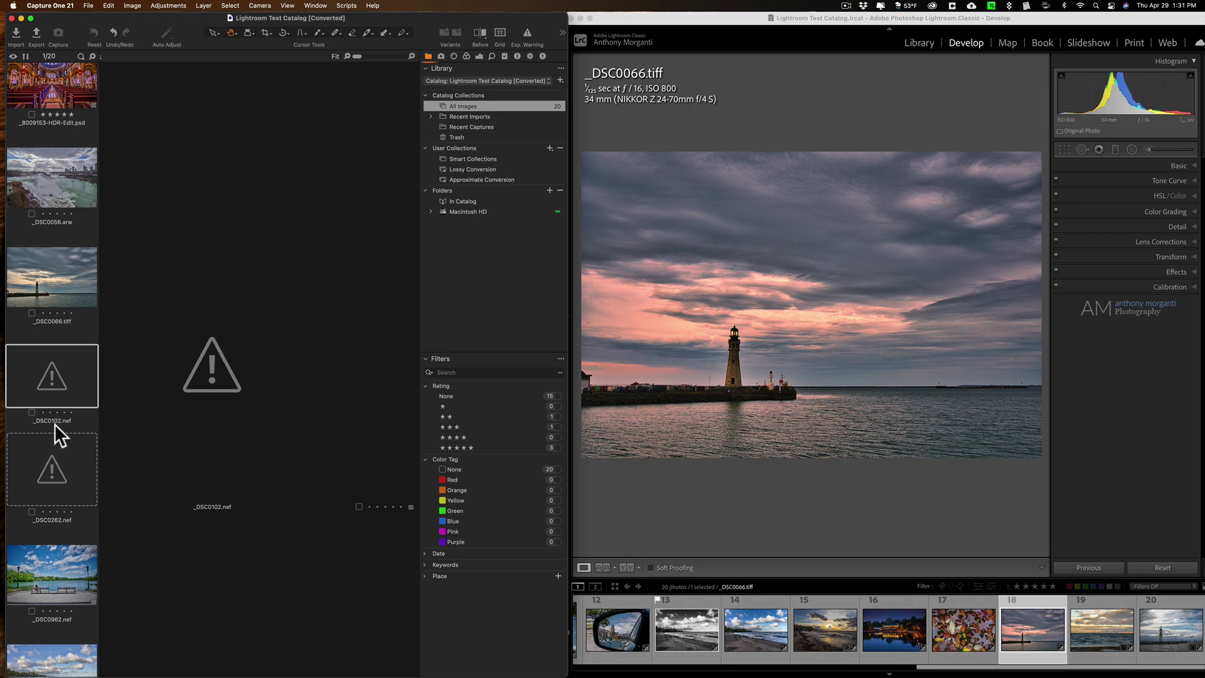
pyautogui.press('super+shift+b')
pyautogui.click(739, 618)
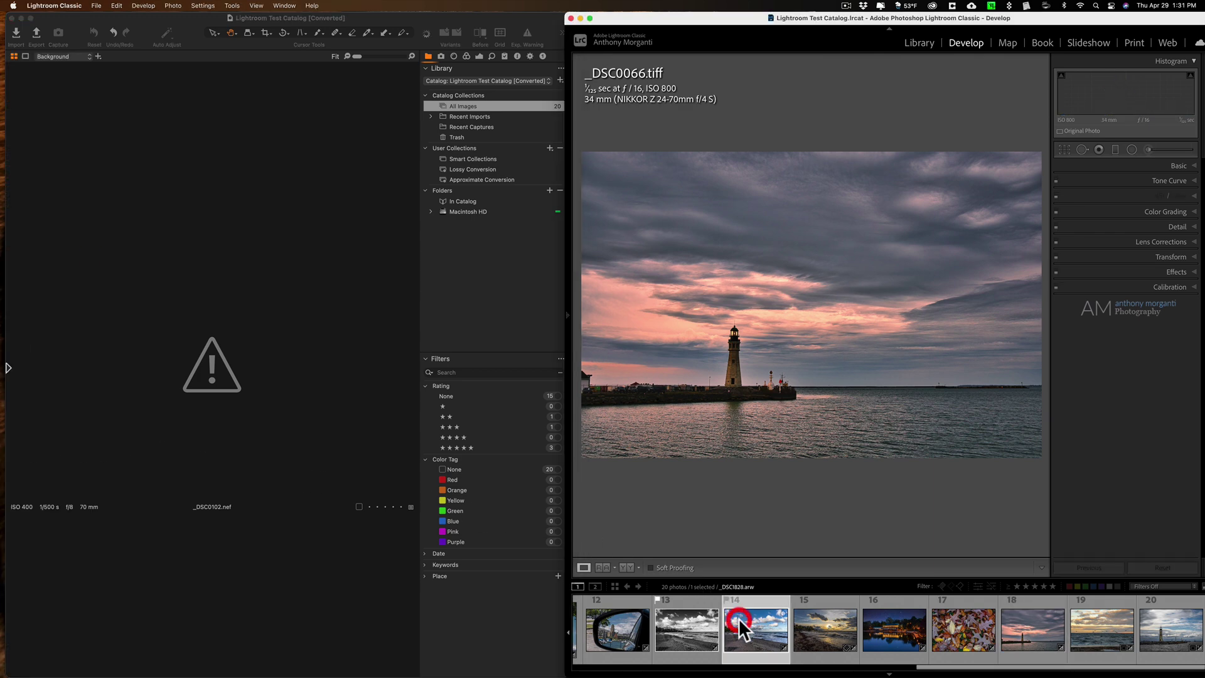
pyautogui.scroll(10, 739, 618)
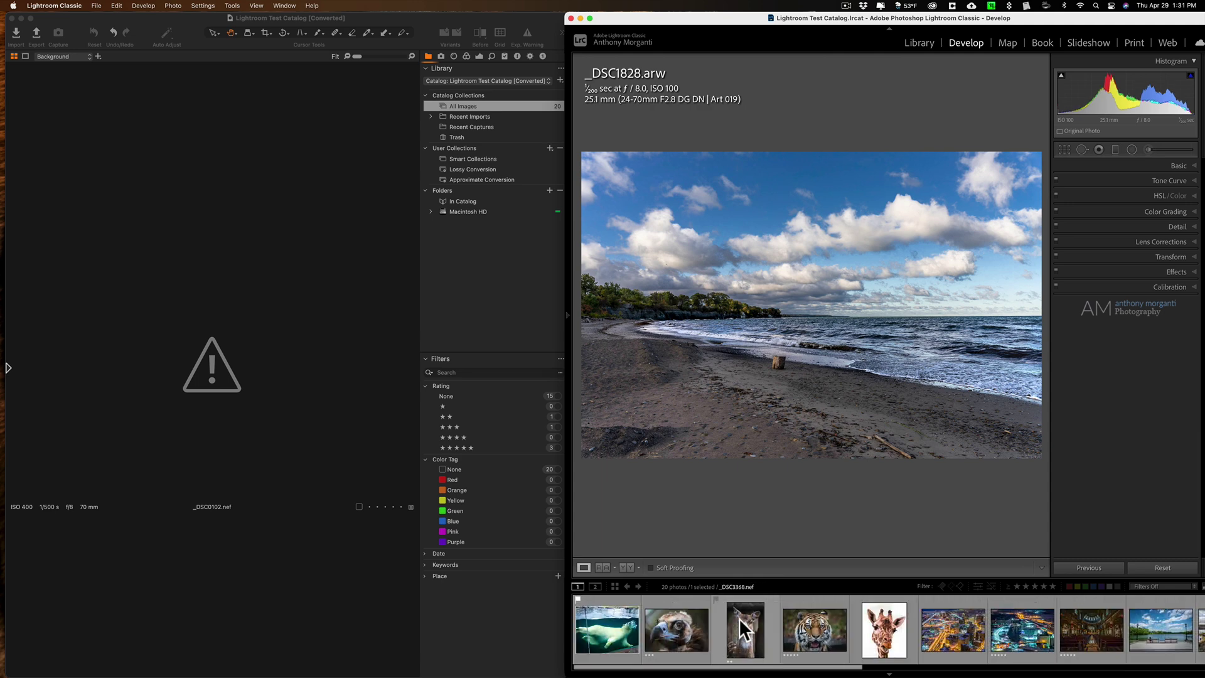
pyautogui.click(673, 630)
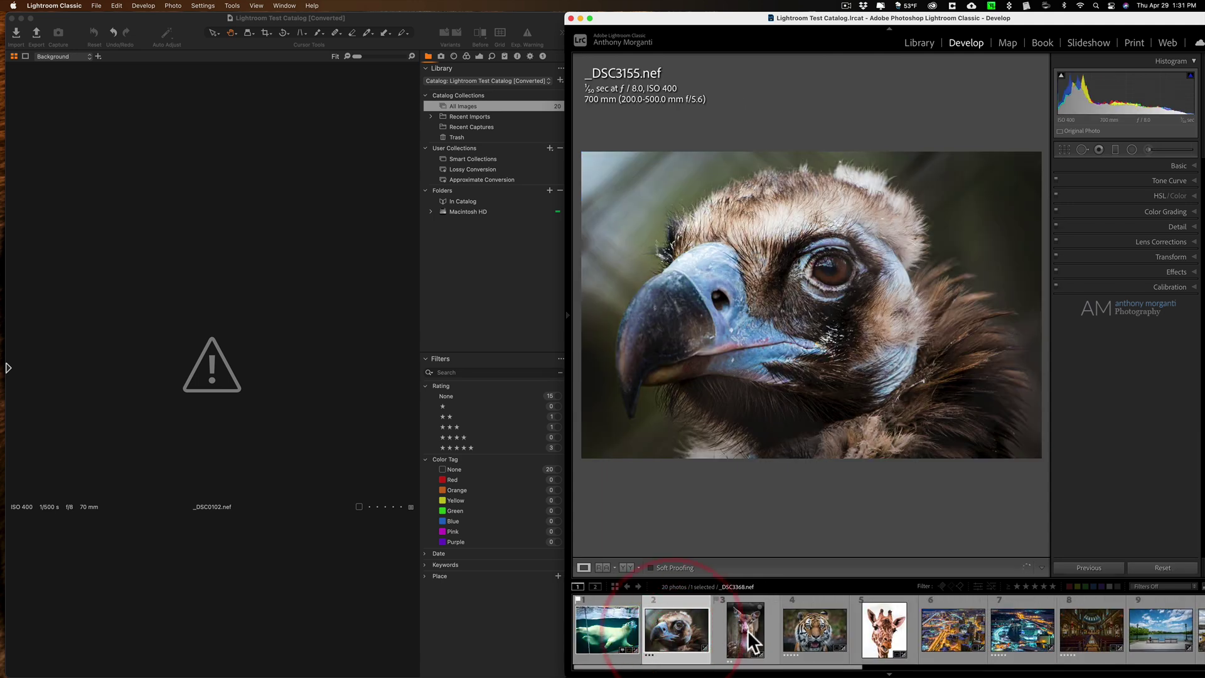
pyautogui.moveTo(13, 366)
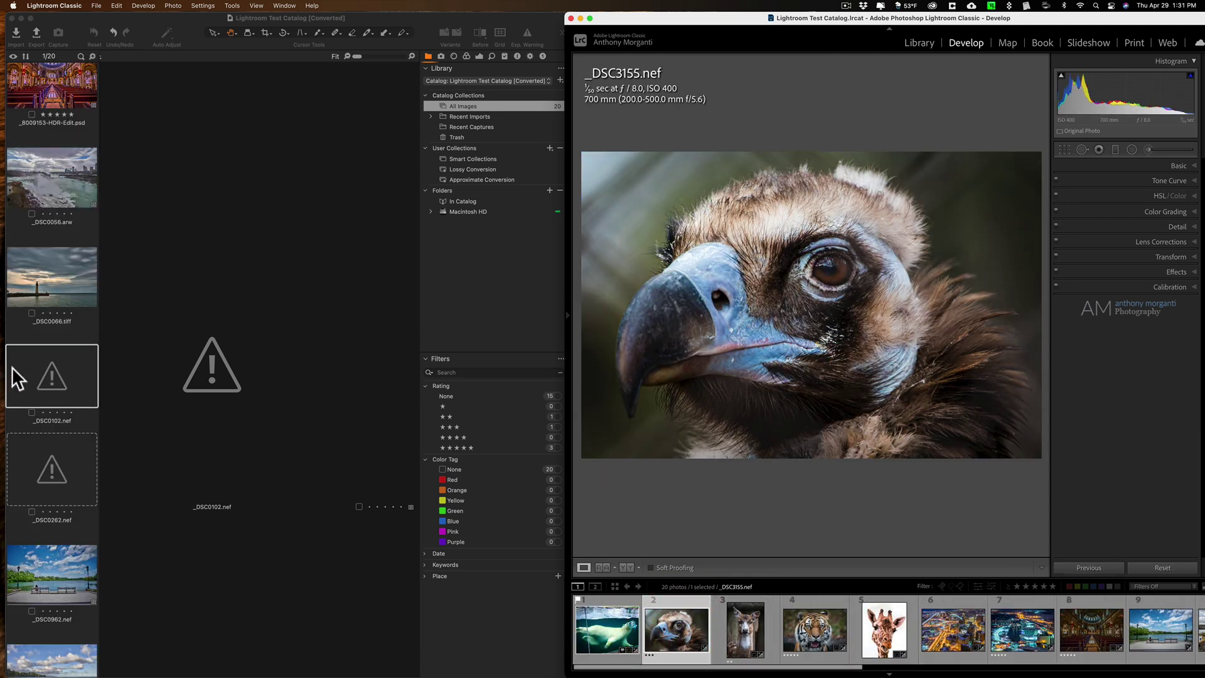
pyautogui.click(54, 570)
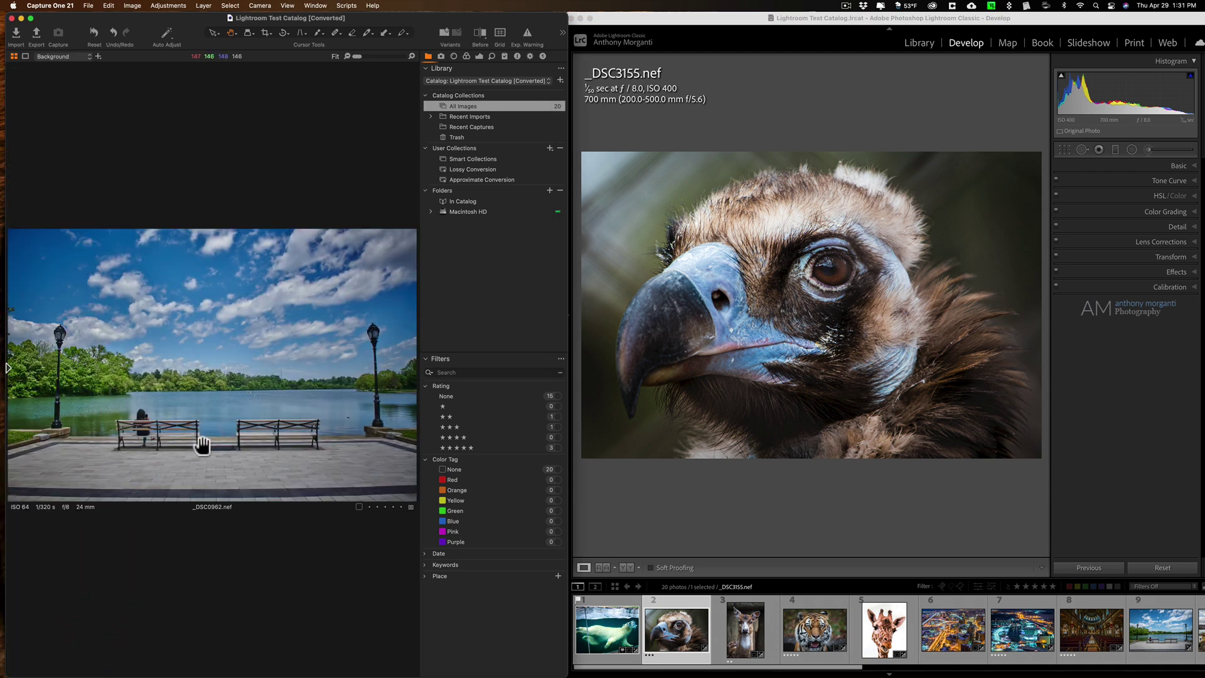
# Step: Show the park lake photo _DSC0962.nef in Lightroom's filmstrip
pyautogui.hscroll(5, 775, 654)
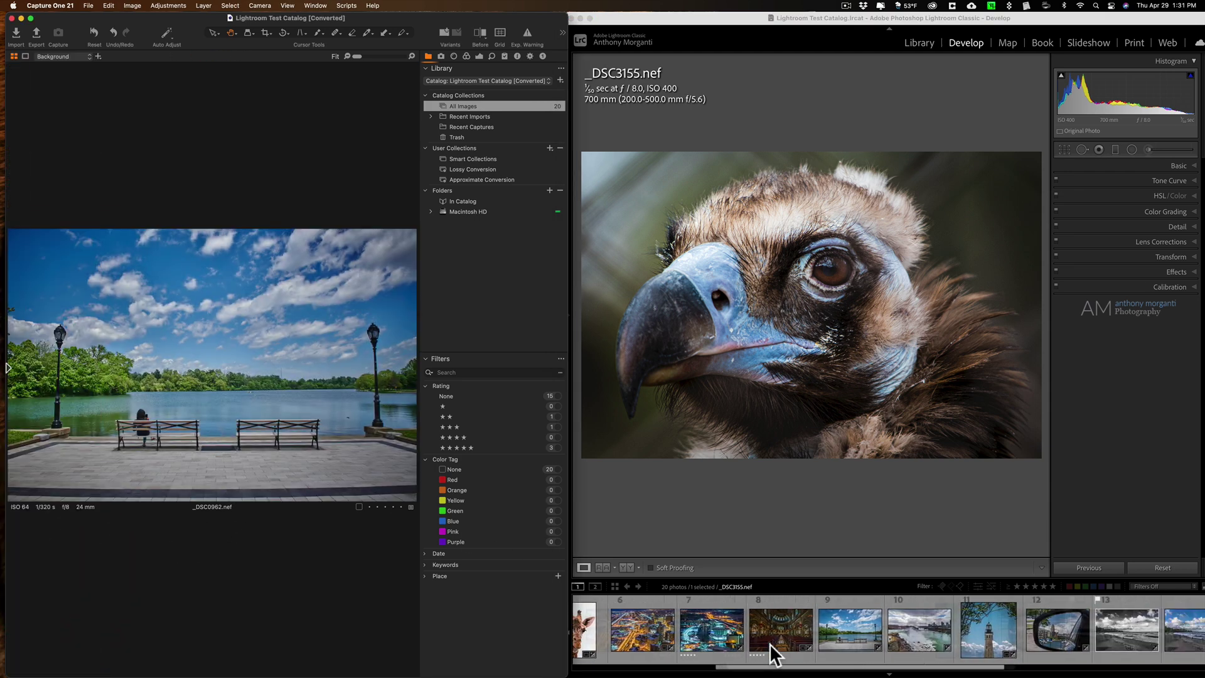
pyautogui.hscroll(-3, 769, 642)
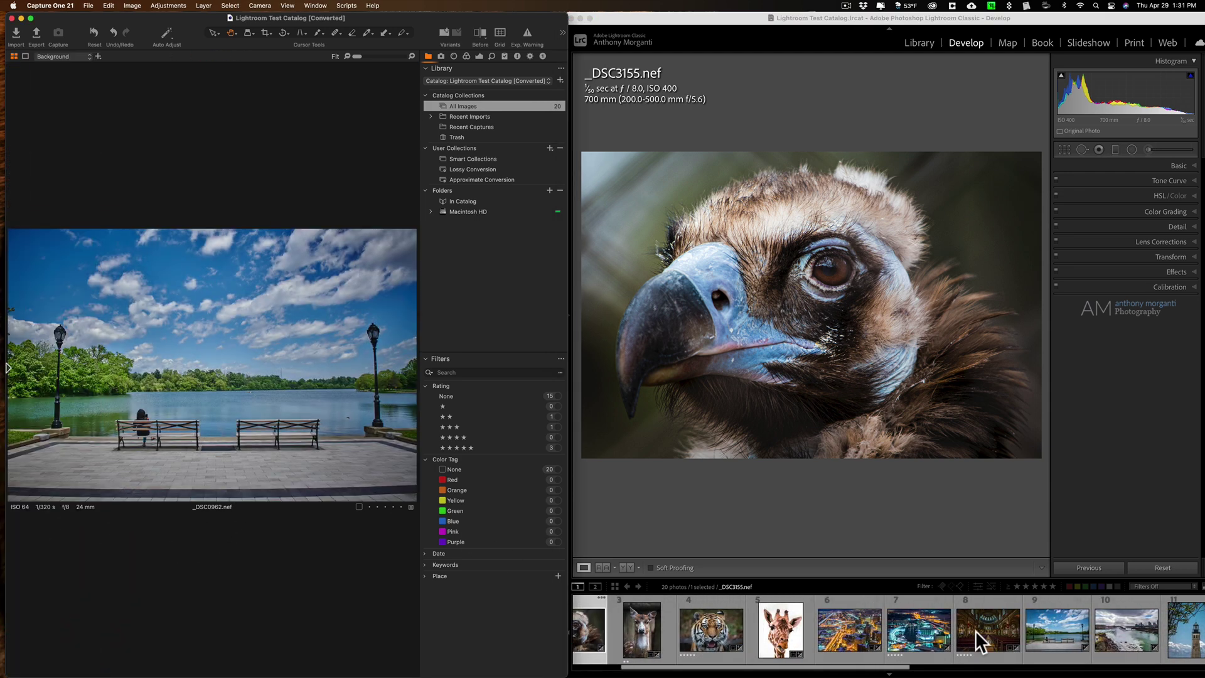
pyautogui.click(1061, 628)
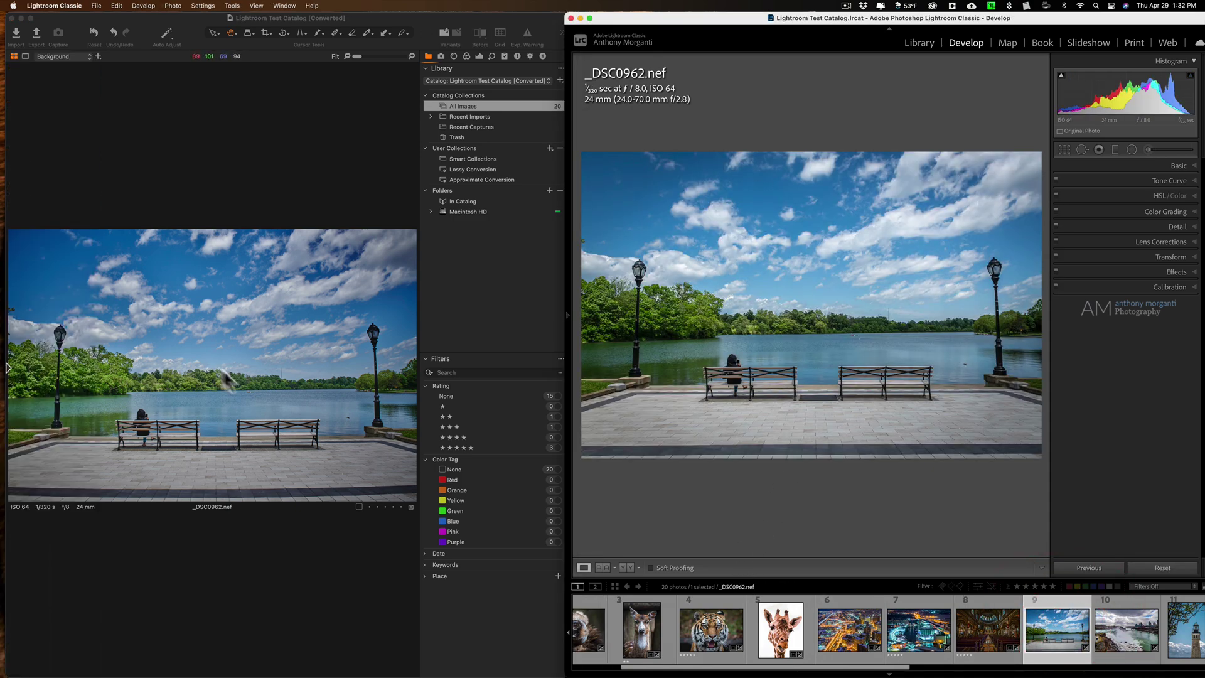
# Step: Show the beach photo _DSC1828.arw in both Capture One and Lightroom
pyautogui.moveTo(10, 389)
pyautogui.scroll(-4, 58, 620)
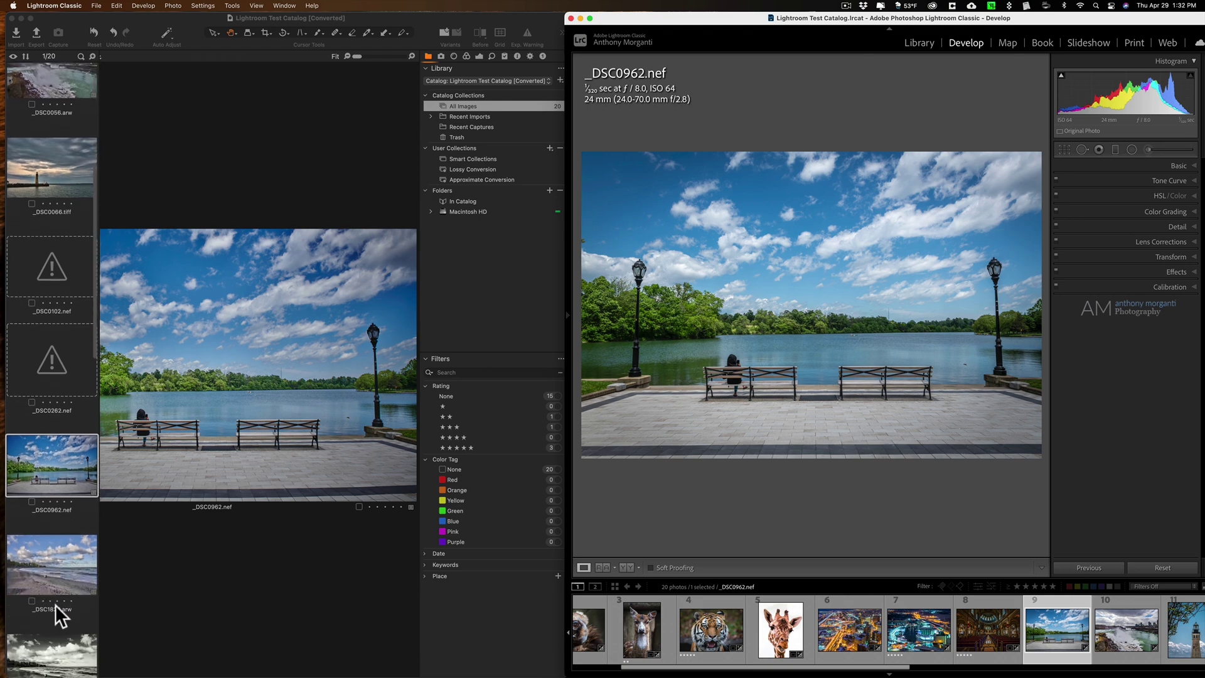
pyautogui.click(50, 555)
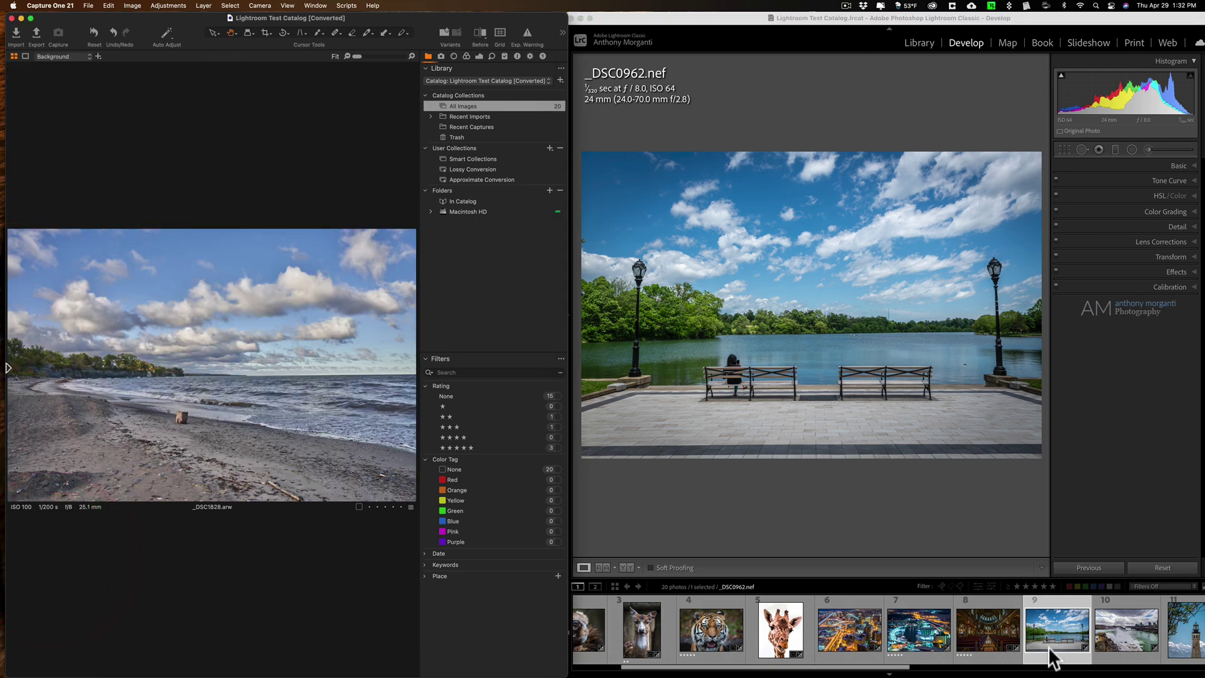
pyautogui.hscroll(8, 1051, 634)
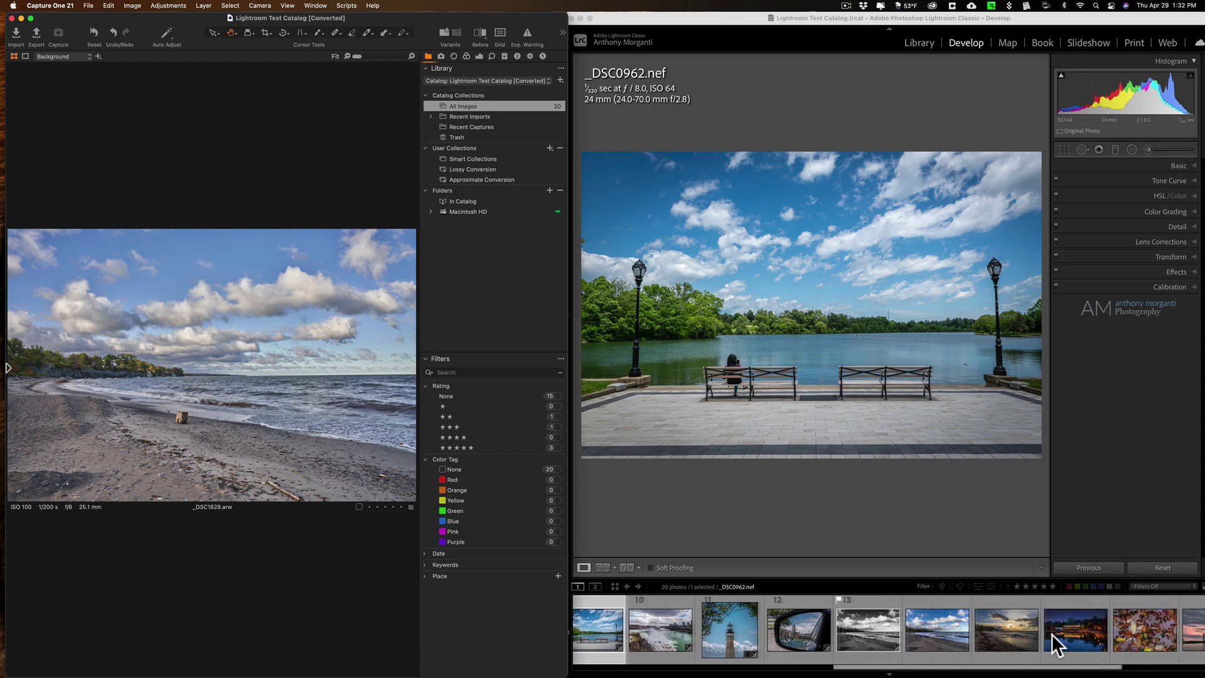
pyautogui.click(943, 635)
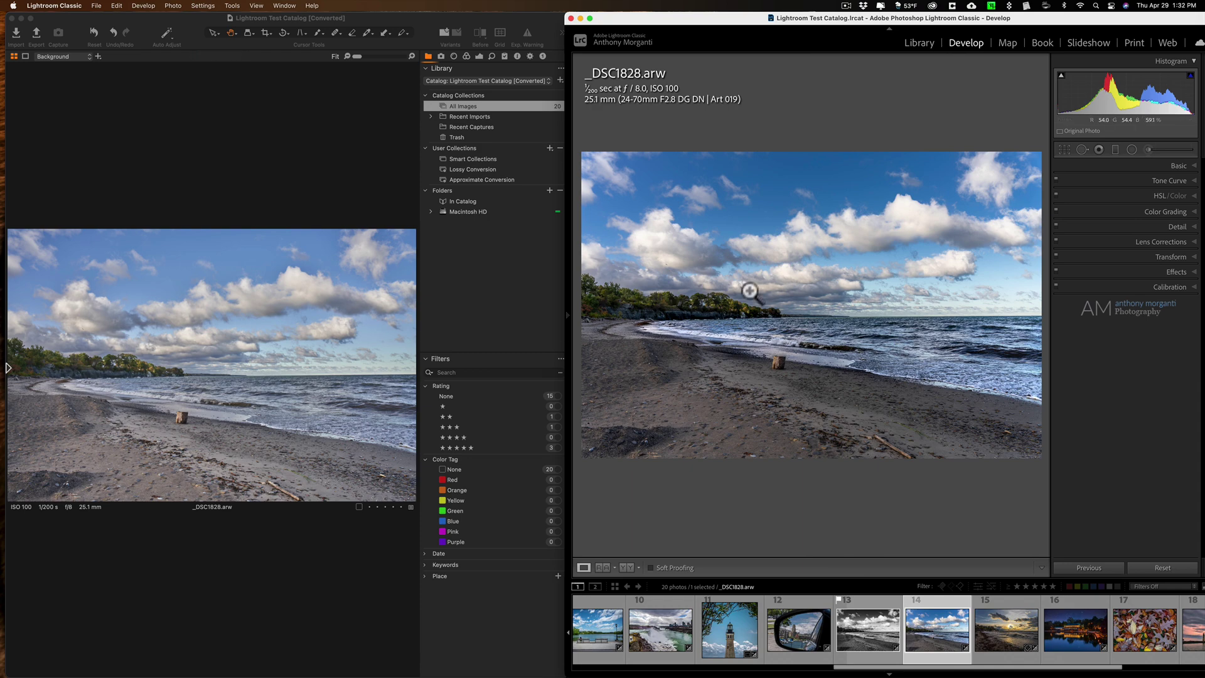
# Step: Compare the black-and-white _DSC1828-Edit.tif and the sunset _DSC1994.arw in both applications
pyautogui.click(859, 635)
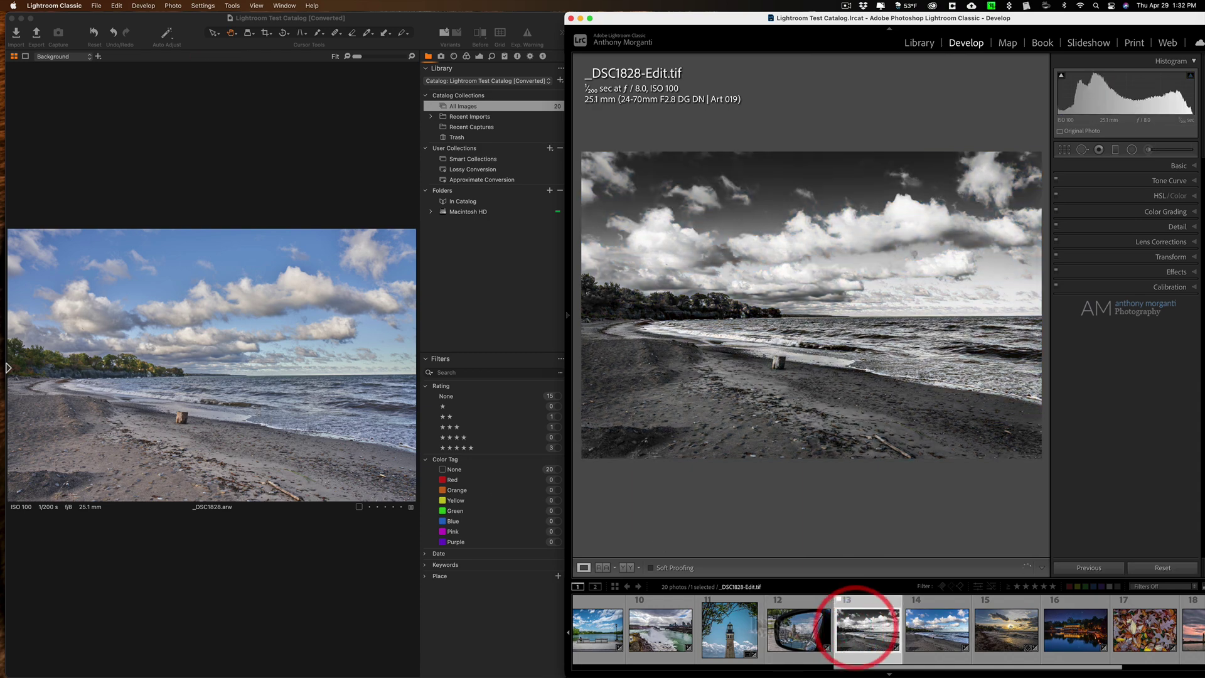
pyautogui.moveTo(5, 367)
pyautogui.click(65, 641)
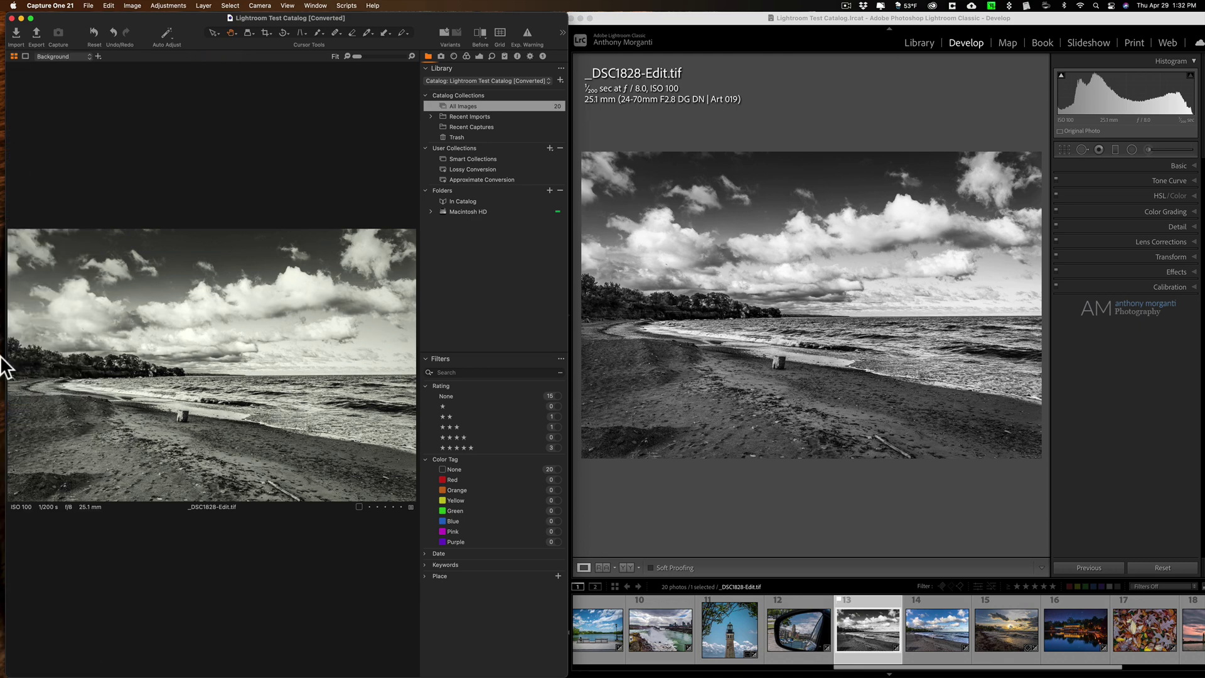
pyautogui.moveTo(95, 375)
pyautogui.scroll(-5, 62, 521)
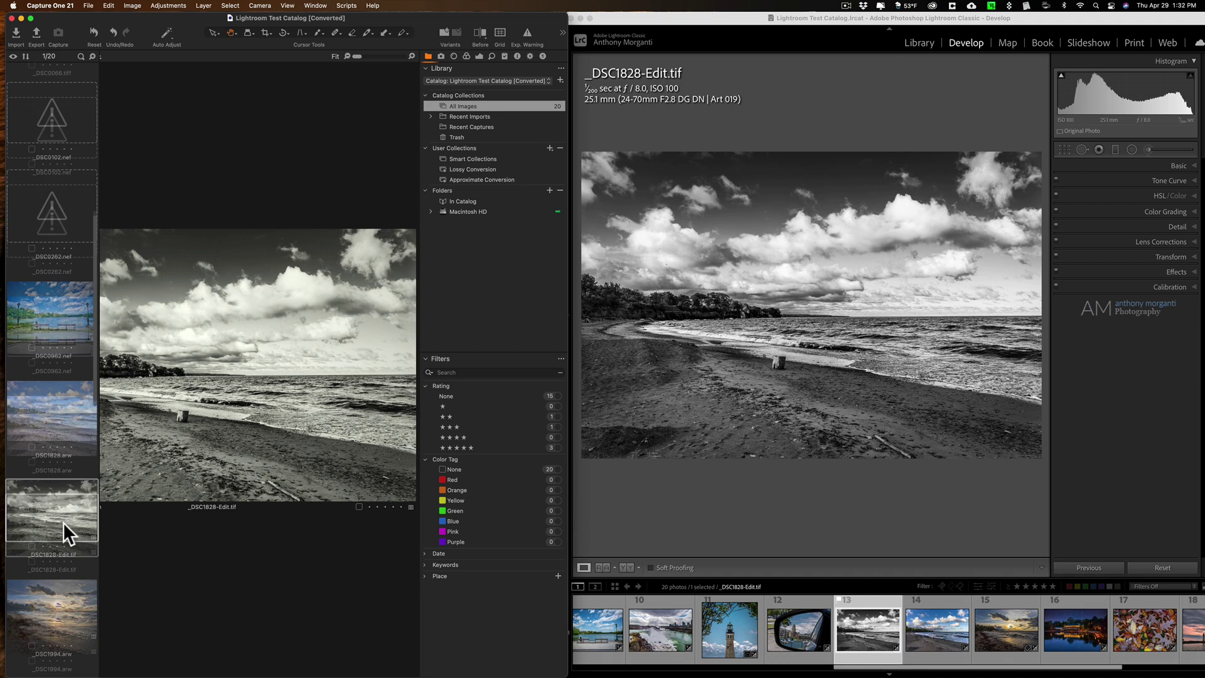
pyautogui.click(59, 546)
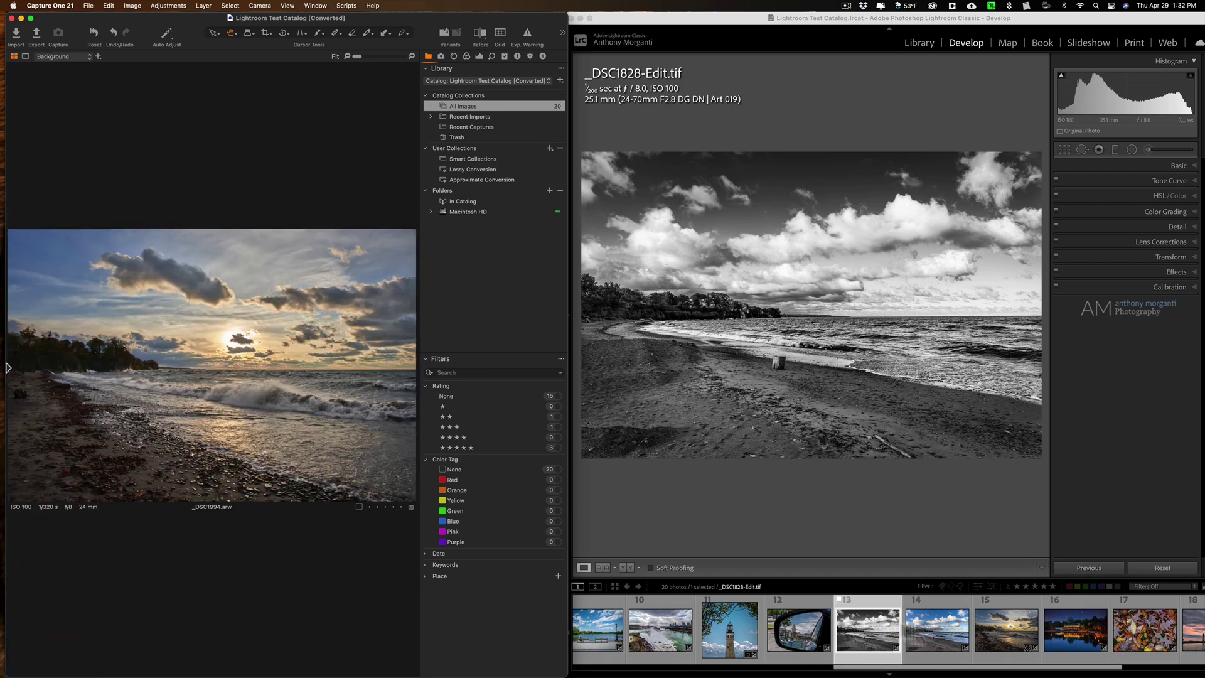
pyautogui.click(1006, 631)
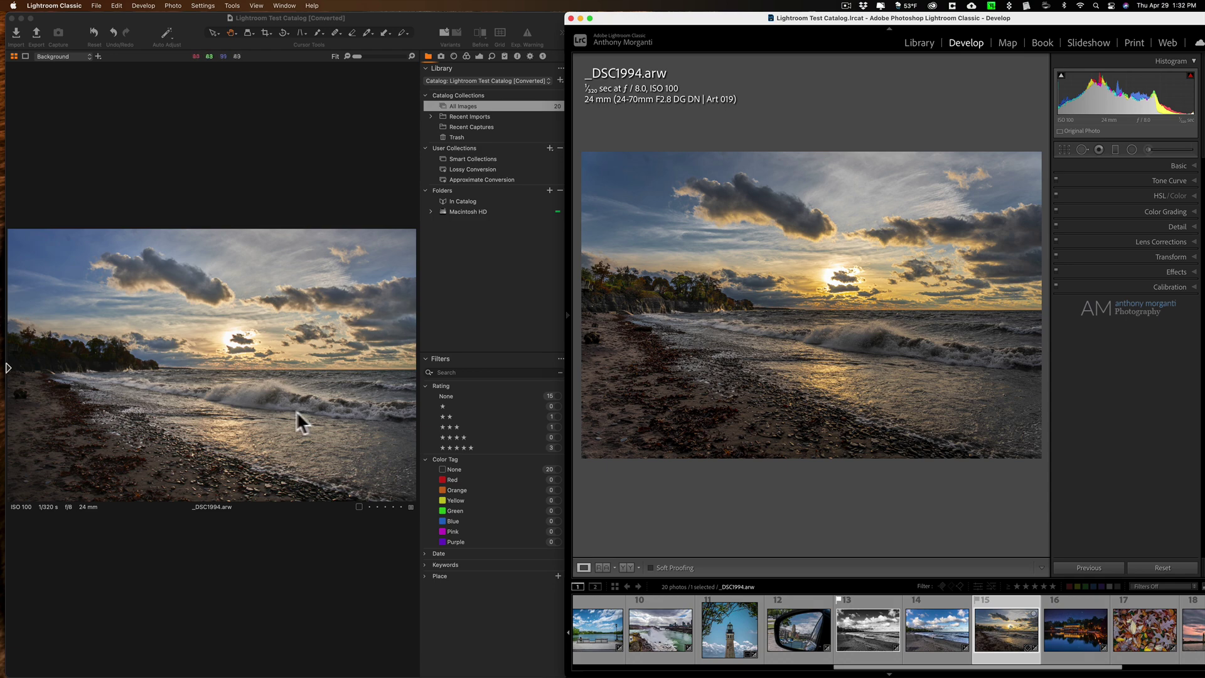
# Step: Compare the night lake _DSC2125-Edit-Edit-2.tif and autumn leaves _DSC2274.arw in both applications
pyautogui.click(7, 368)
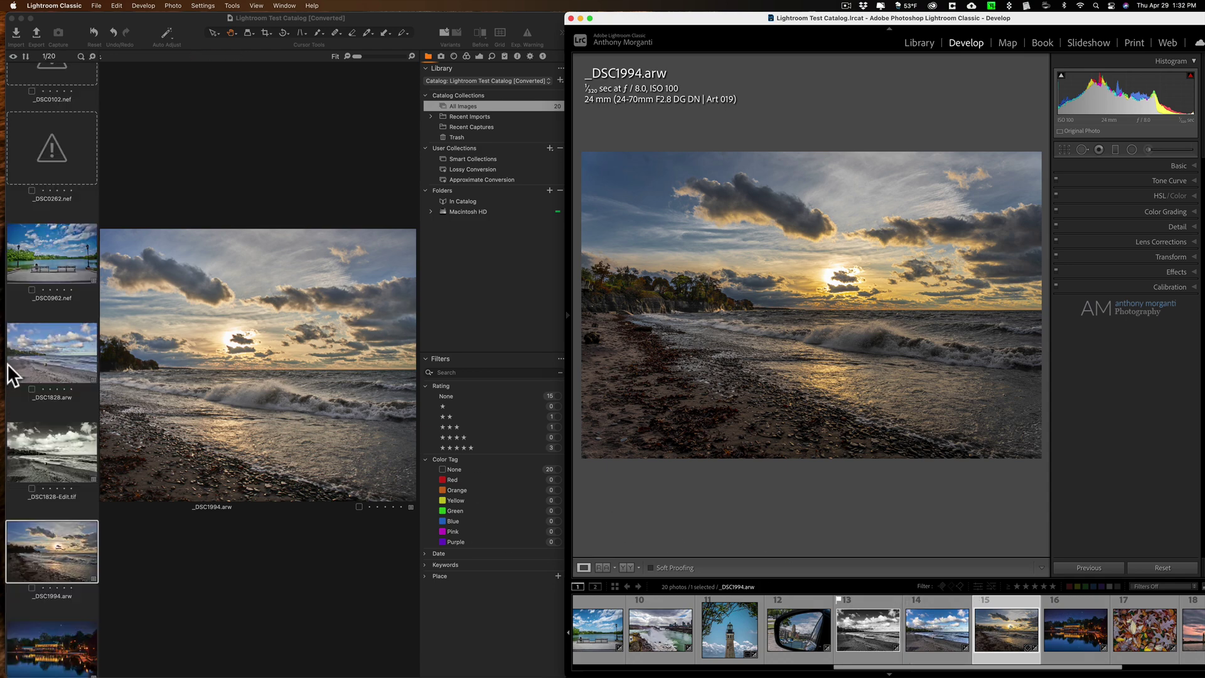
pyautogui.scroll(-3, 63, 549)
pyautogui.click(62, 548)
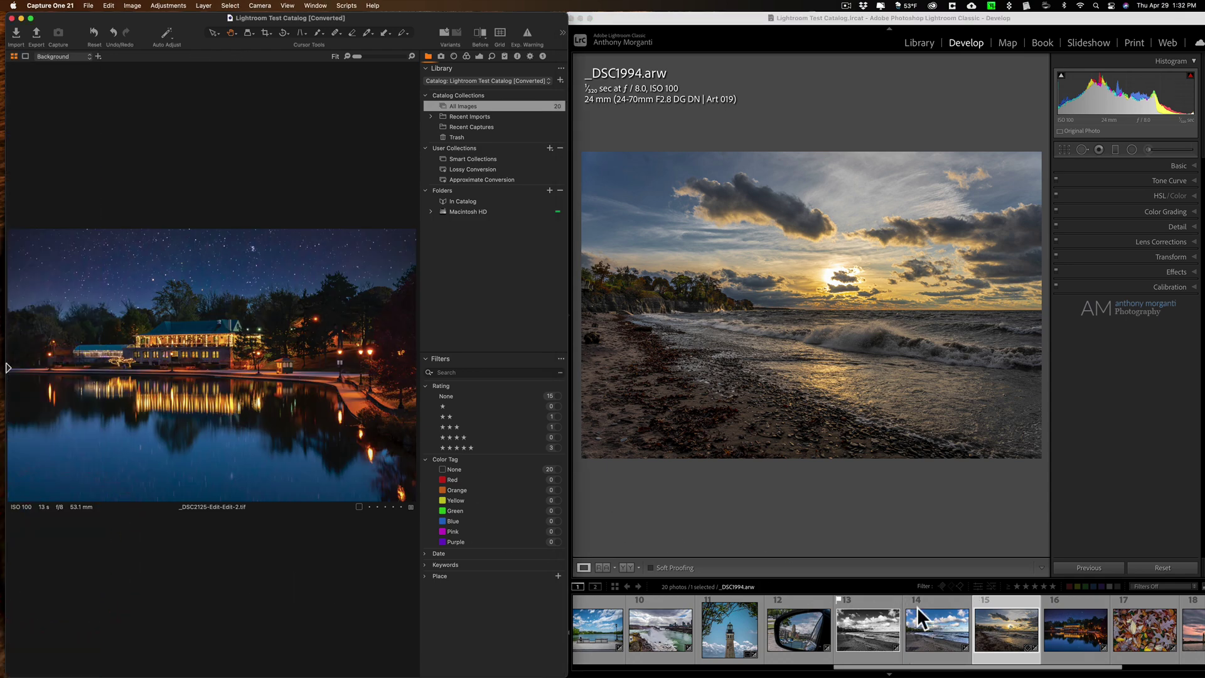
pyautogui.click(1083, 623)
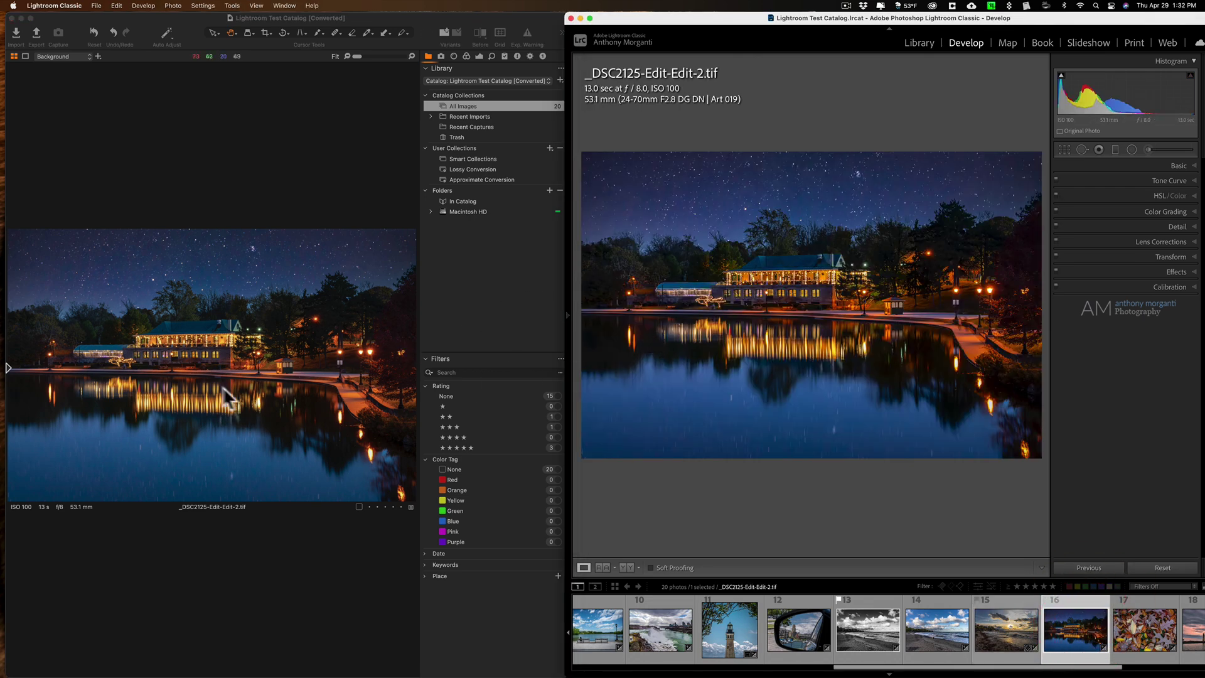
pyautogui.moveTo(13, 397)
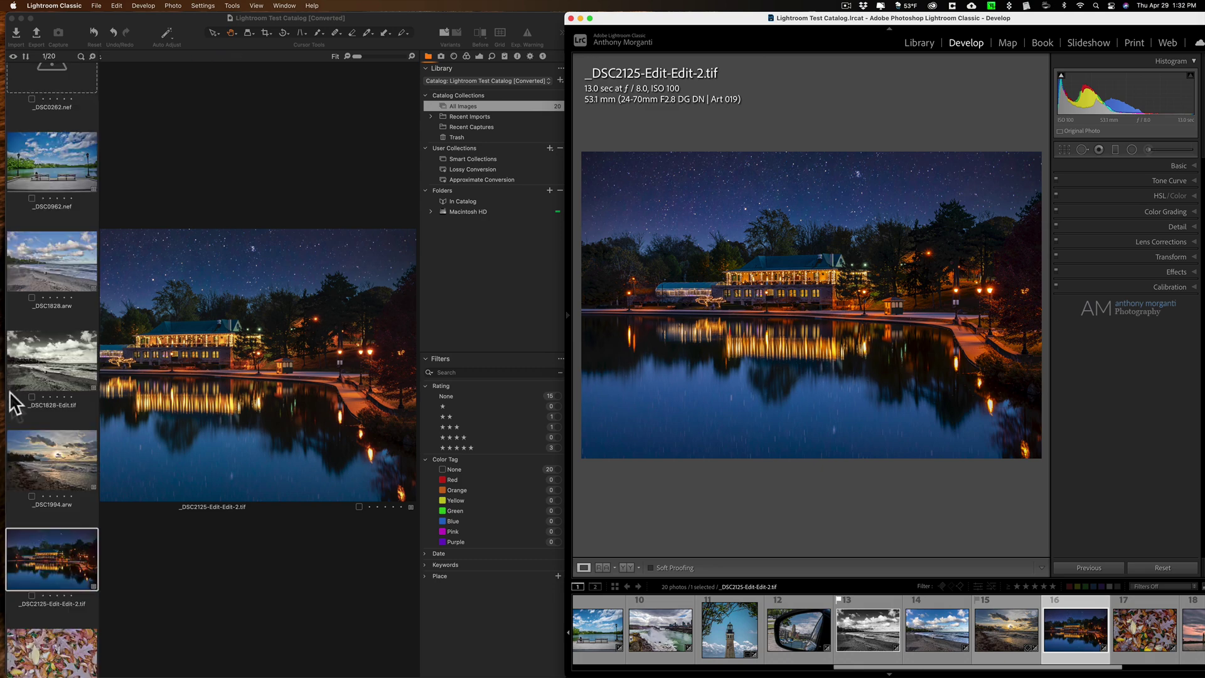
pyautogui.scroll(-1, 51, 583)
pyautogui.click(52, 583)
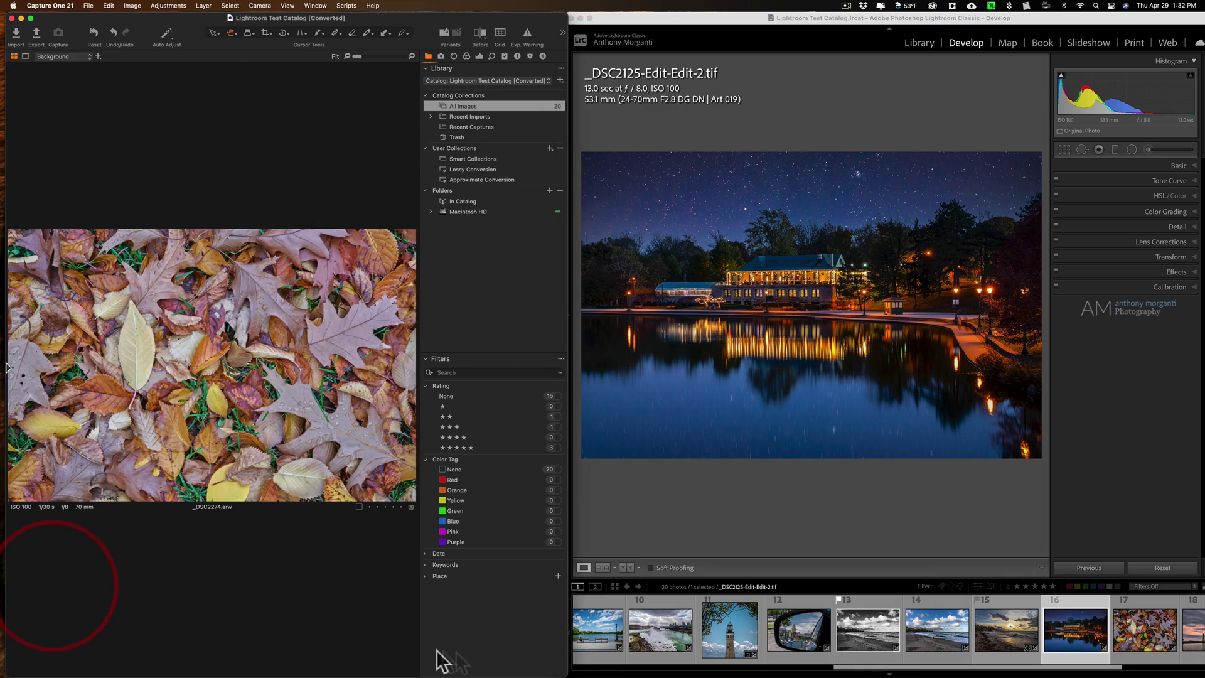
pyautogui.click(1150, 621)
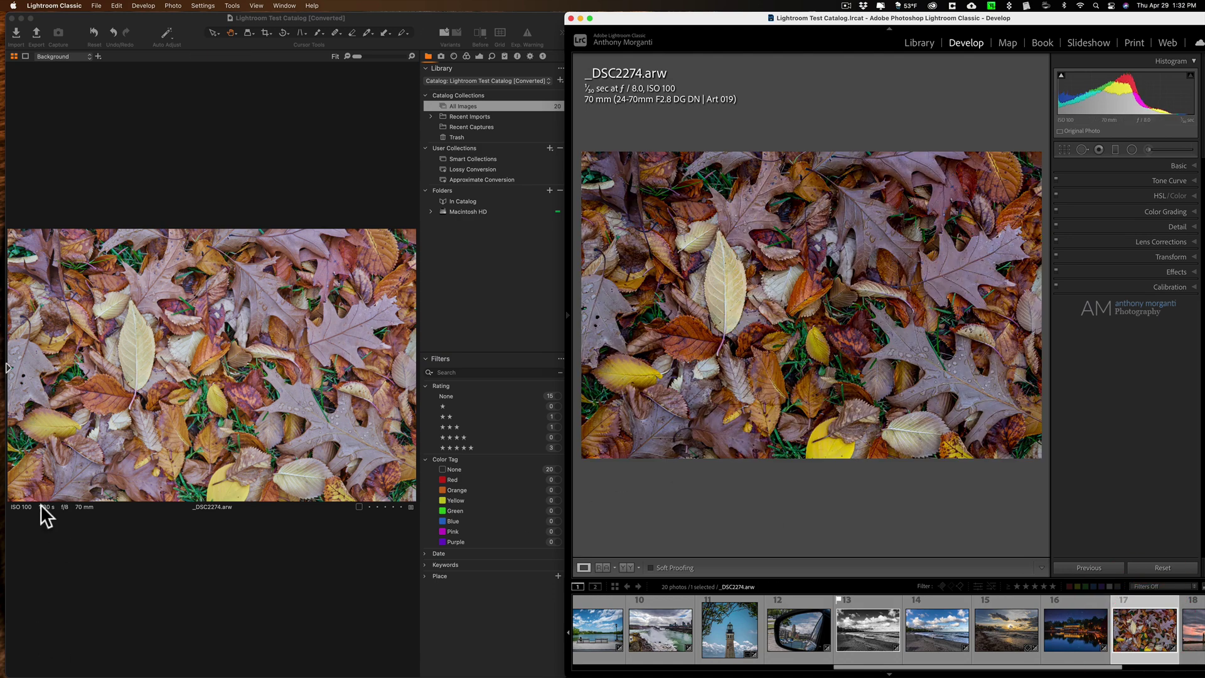
# Step: Compare the vulture photo _DSC3155.nef in Capture One and Lightroom
pyautogui.press('super+b')
pyautogui.scroll(-2, 51, 667)
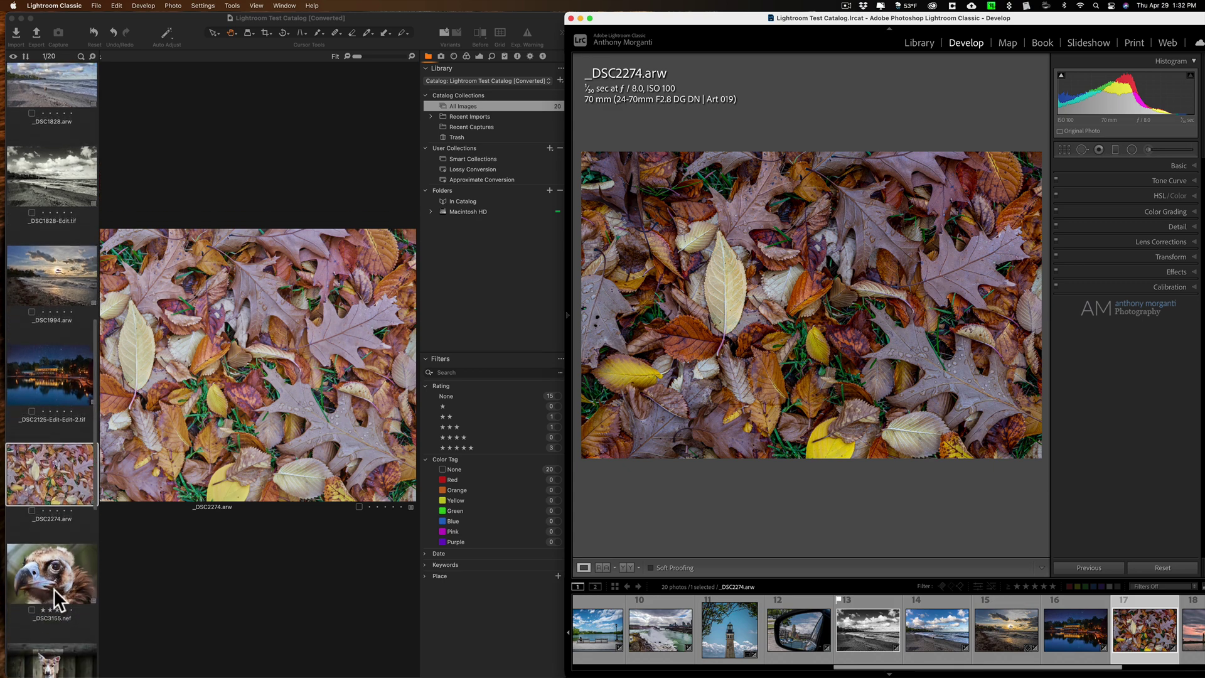
pyautogui.click(51, 578)
pyautogui.press('super+b')
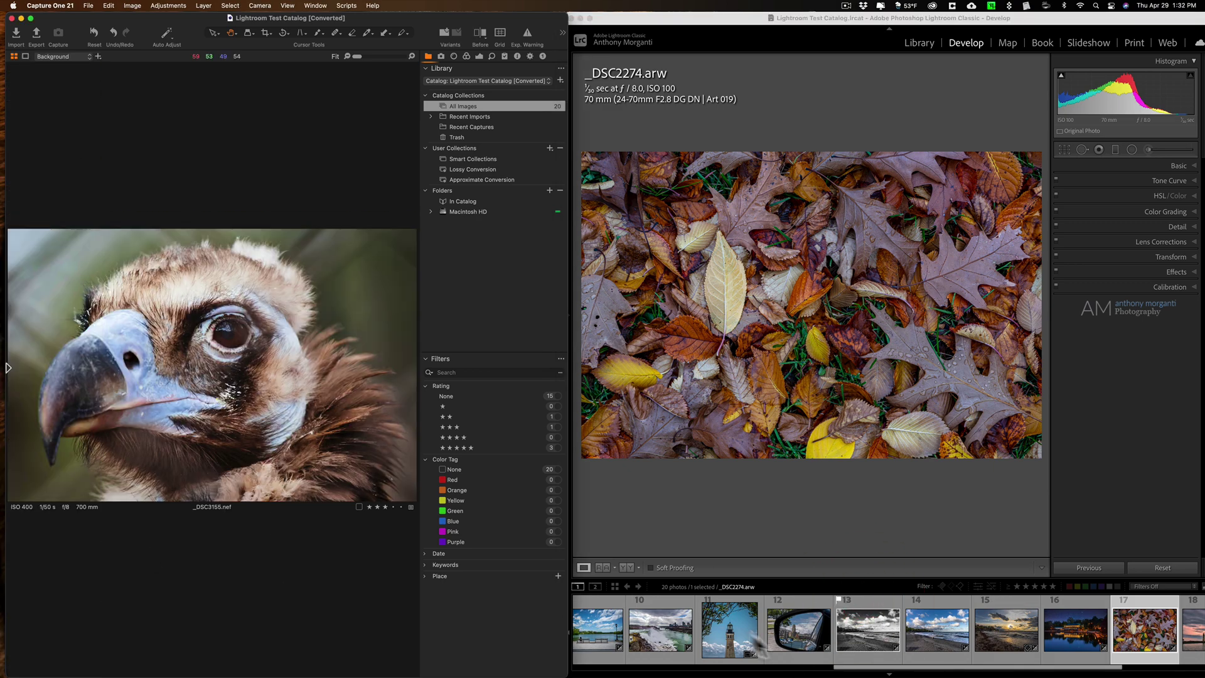
pyautogui.hscroll(-5, 729, 630)
pyautogui.click(666, 631)
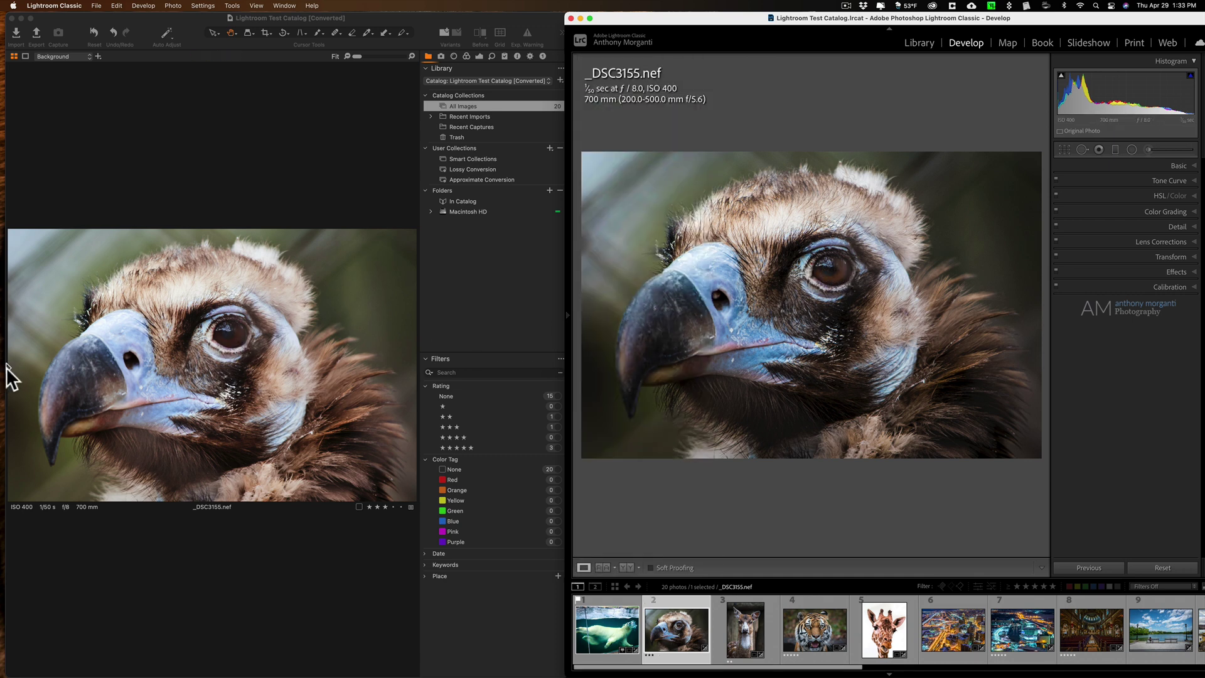
# Step: Compare the deer _DSC3368.nef and tiger _DSC3460.nef photos in both applications
pyautogui.moveTo(7, 367)
pyautogui.scroll(-2, 77, 630)
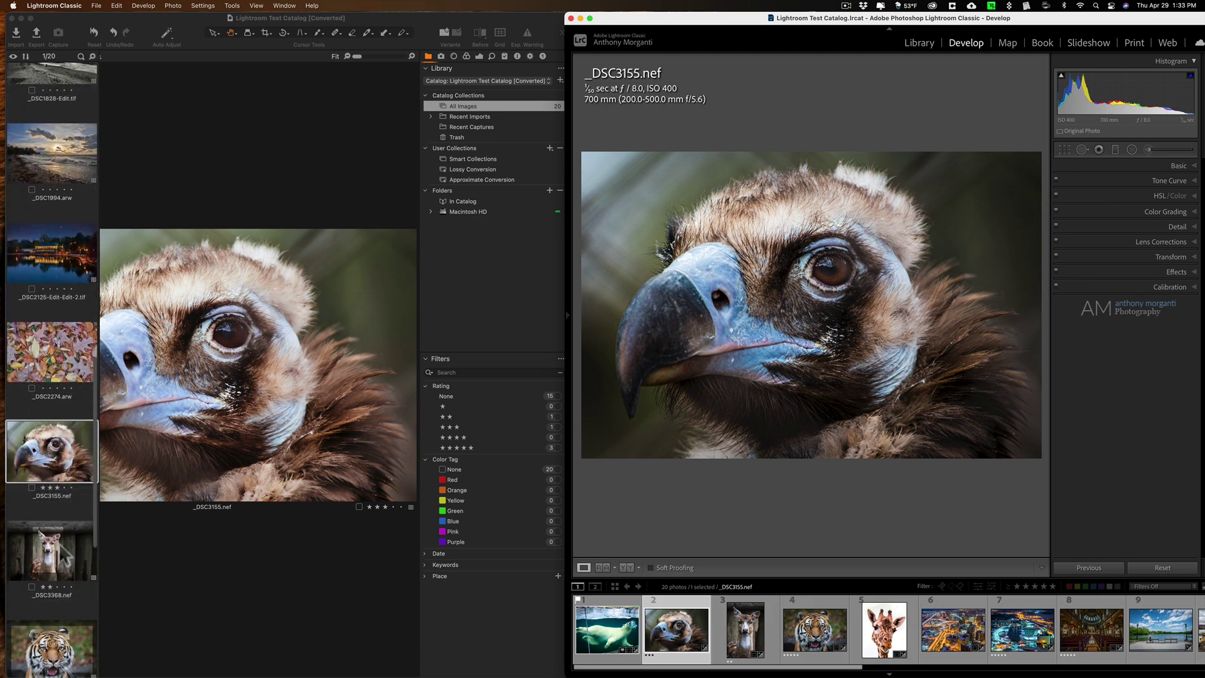
pyautogui.click(60, 538)
pyautogui.click(743, 631)
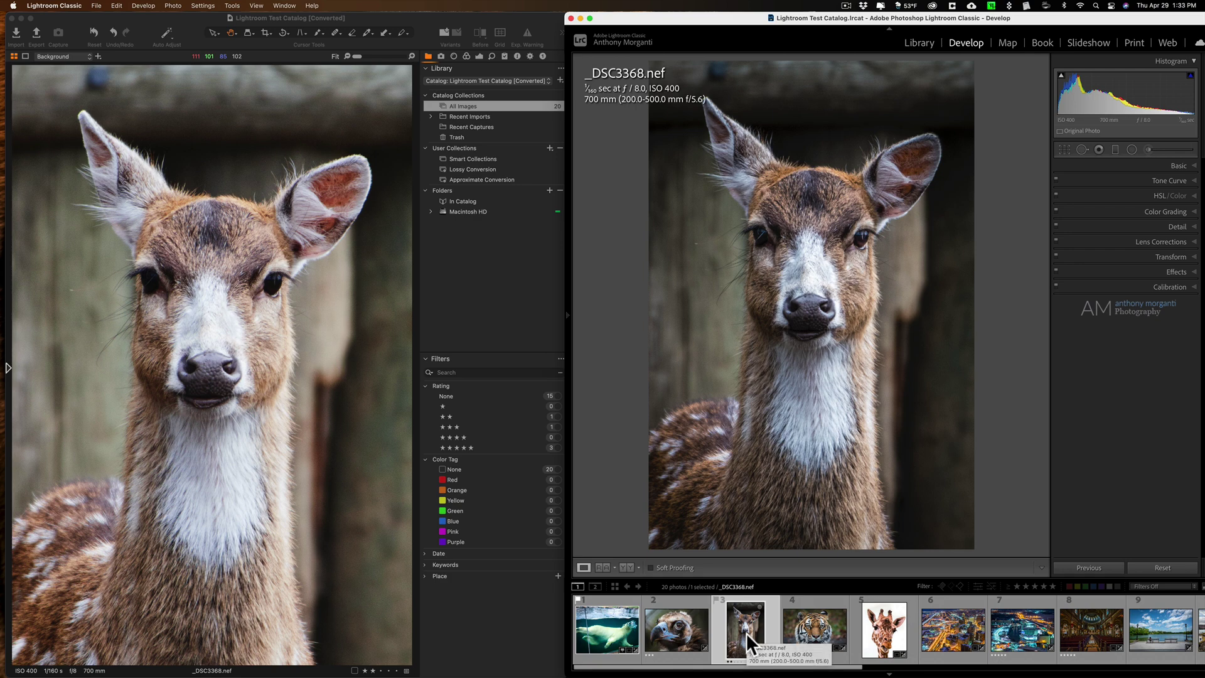
pyautogui.moveTo(7, 367)
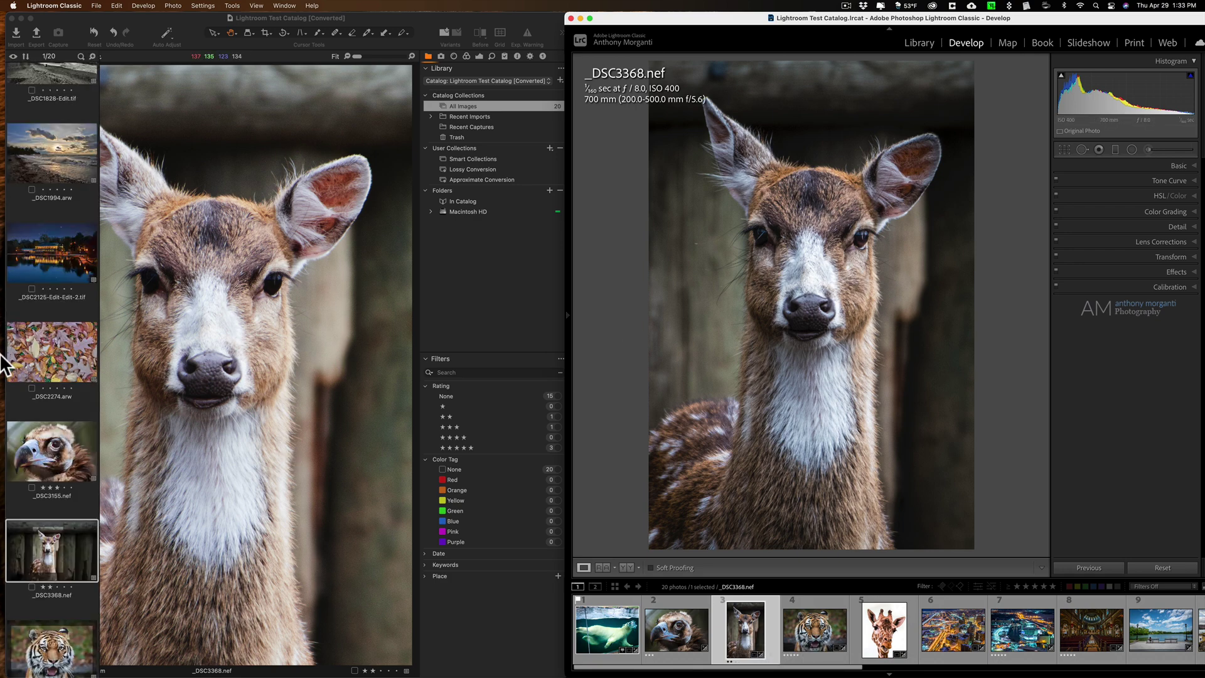
pyautogui.scroll(-1, 79, 577)
pyautogui.click(74, 585)
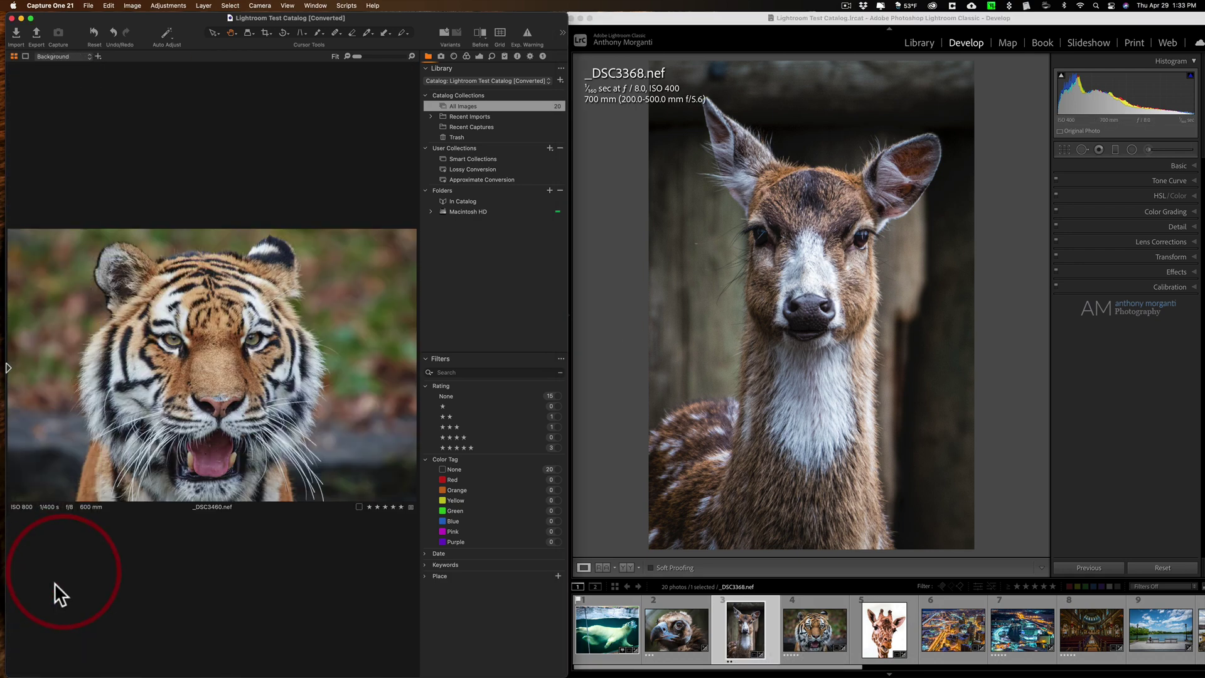
pyautogui.click(807, 643)
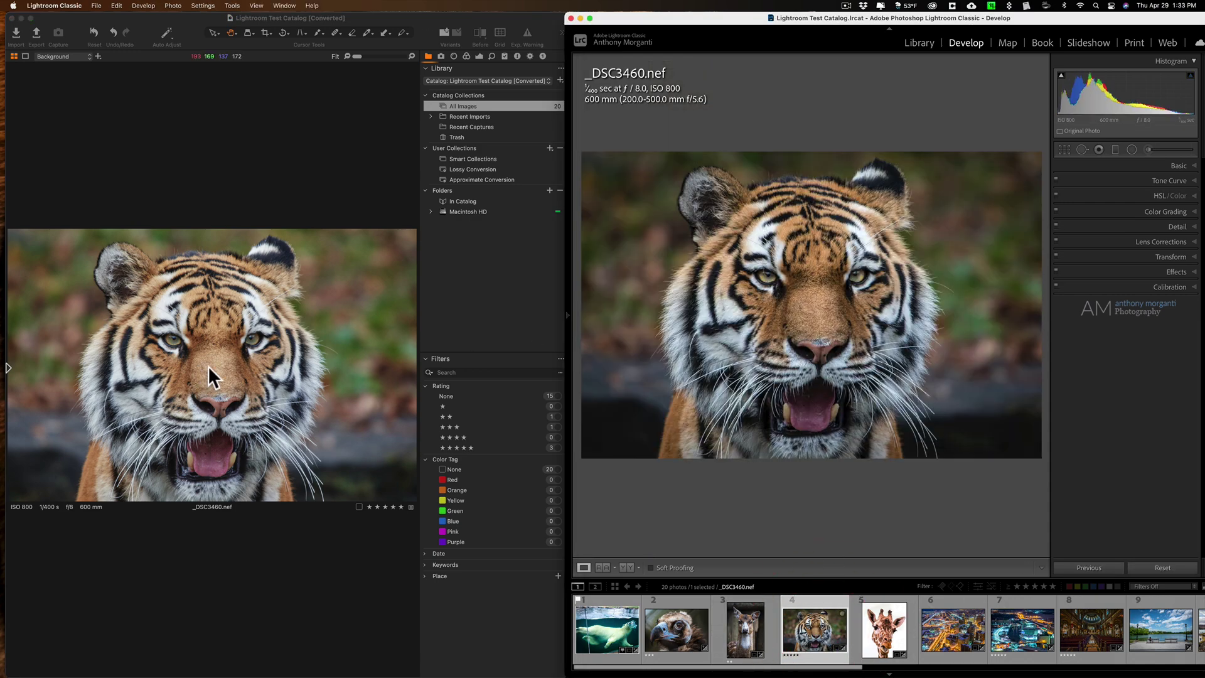
# Step: Scroll Capture One's browser down and select the giraffe photo _DSC6999
pyautogui.moveTo(3, 414)
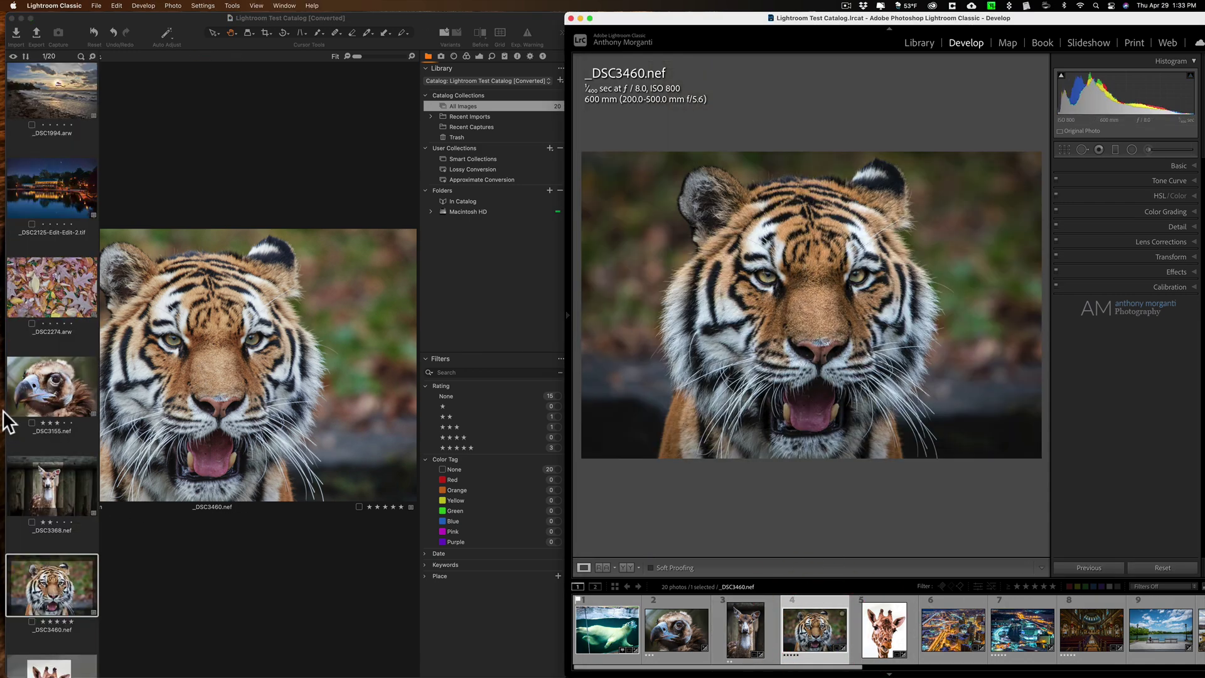
pyautogui.scroll(-4, 41, 559)
pyautogui.click(47, 568)
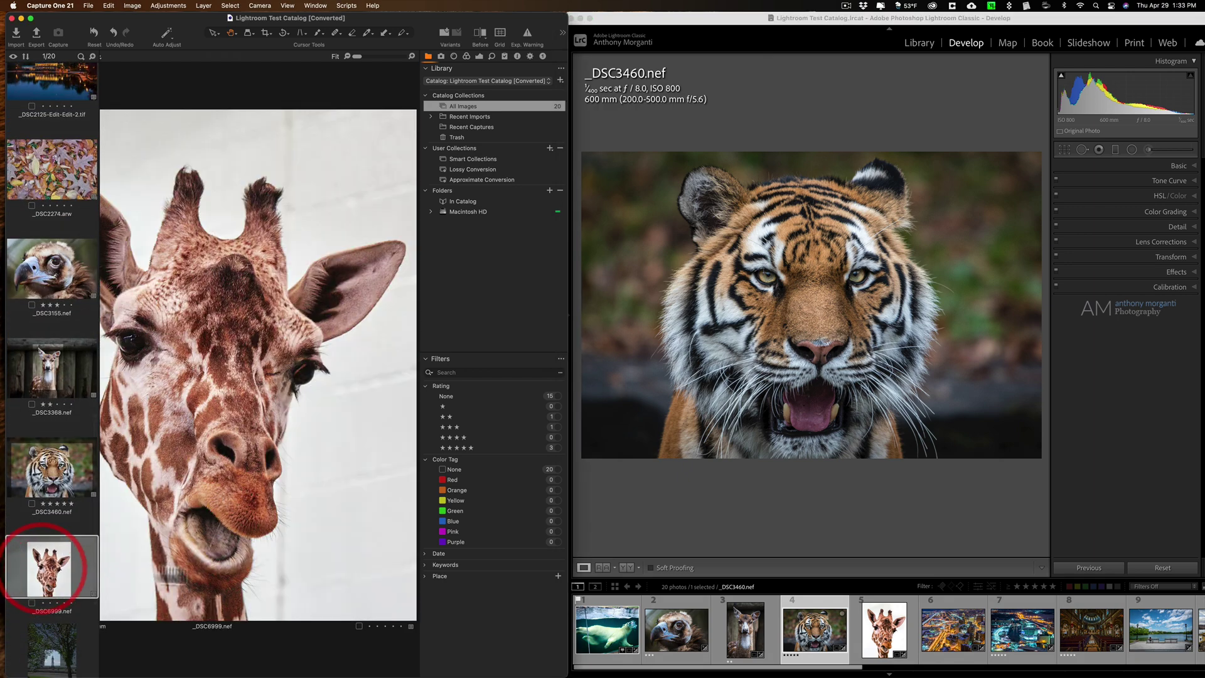
# Step: Show the giraffe _DSC6999.nef in Lightroom and inspect its Adjustment Brush mask on the background
pyautogui.click(889, 623)
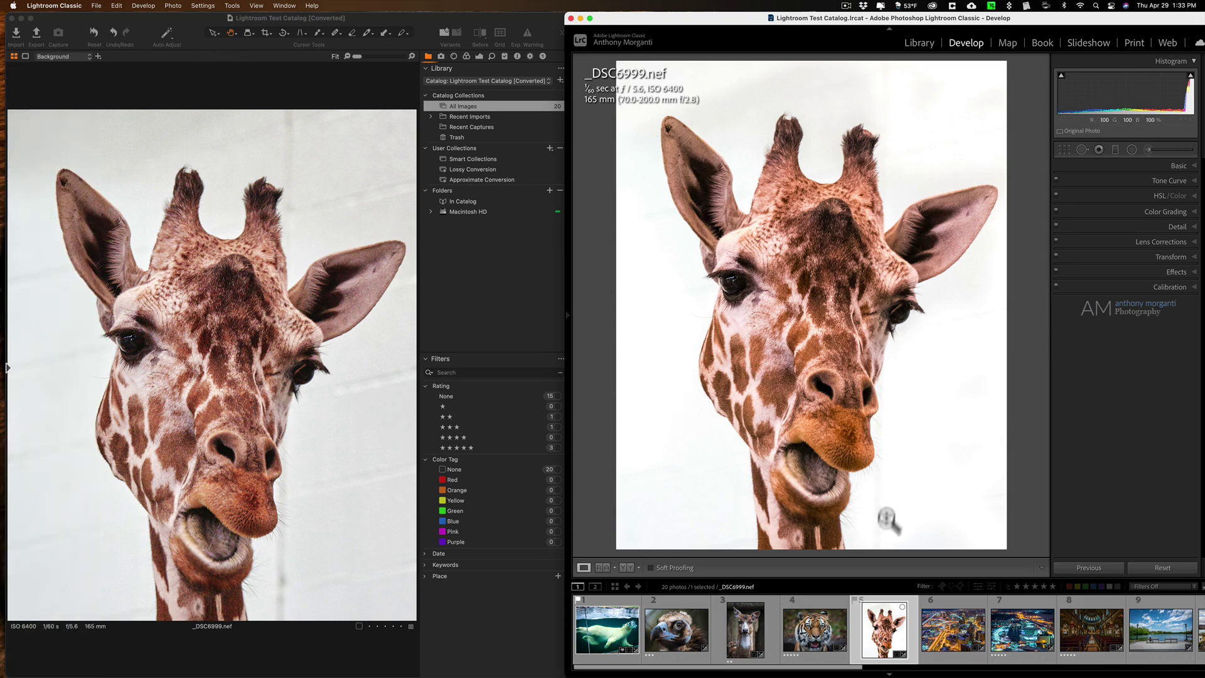
pyautogui.click(1144, 149)
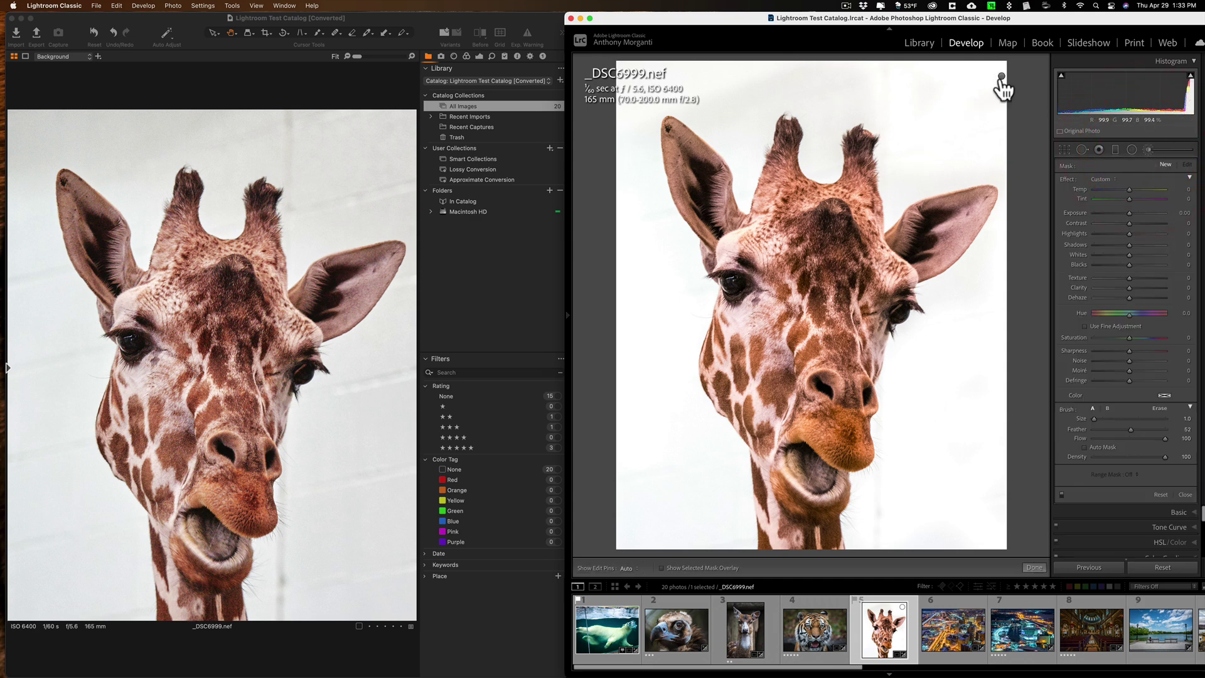
pyautogui.moveTo(1002, 82)
pyautogui.click(1148, 149)
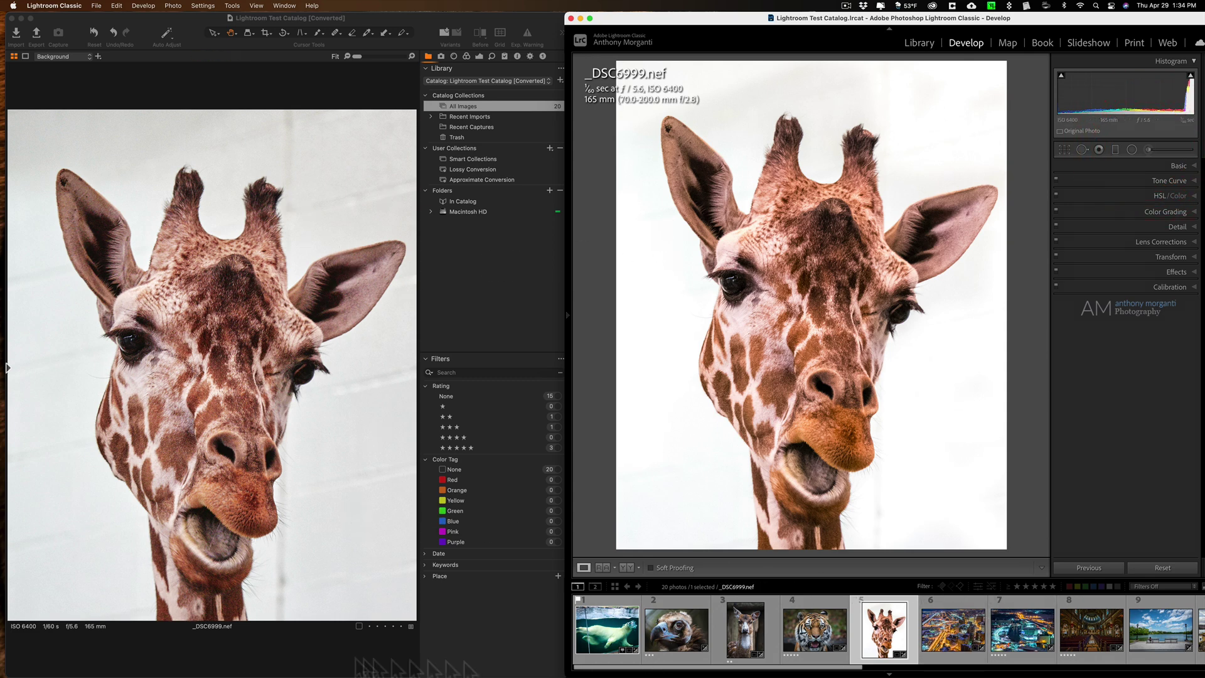
pyautogui.click(8, 367)
# Step: Show the lighthouse photo _DSF1165.raf in both Capture One and Lightroom
pyautogui.scroll(-3, 44, 605)
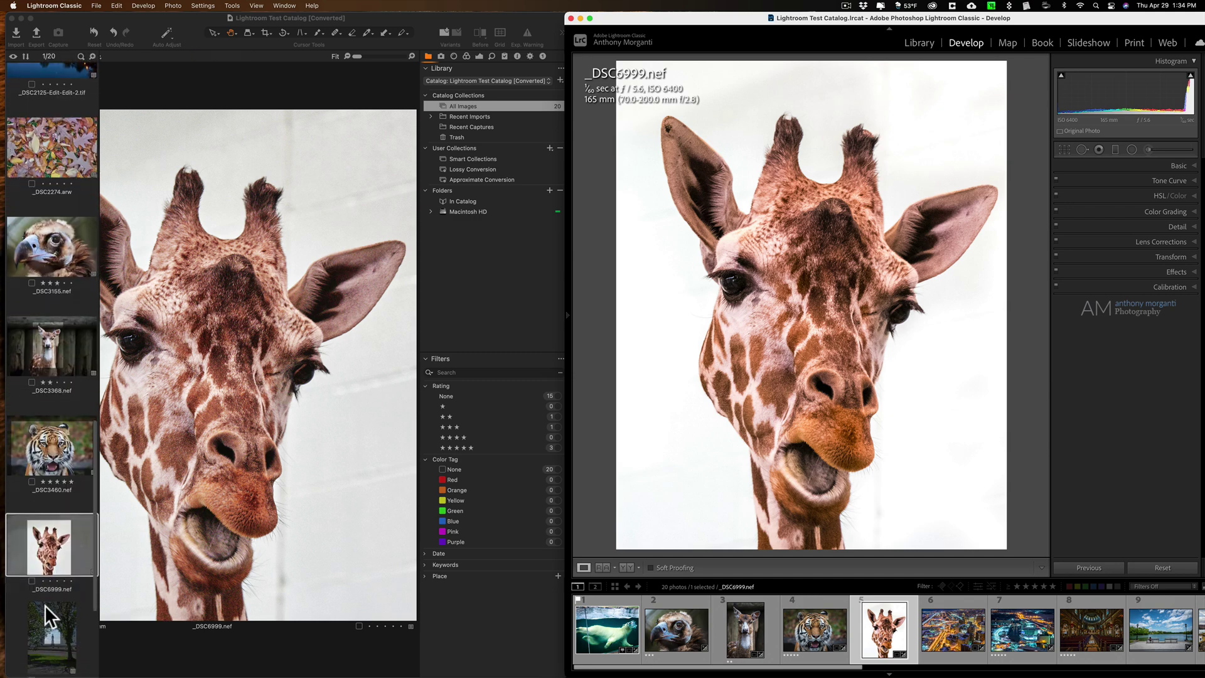
pyautogui.click(48, 576)
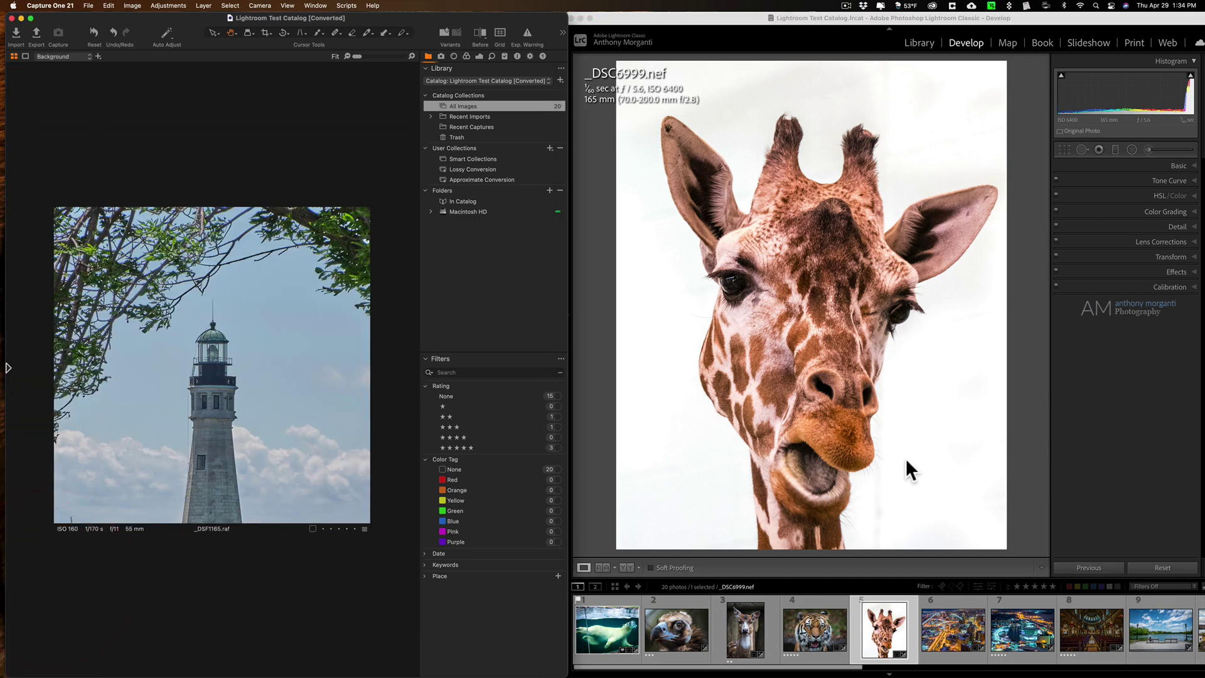
pyautogui.hscroll(5, 970, 616)
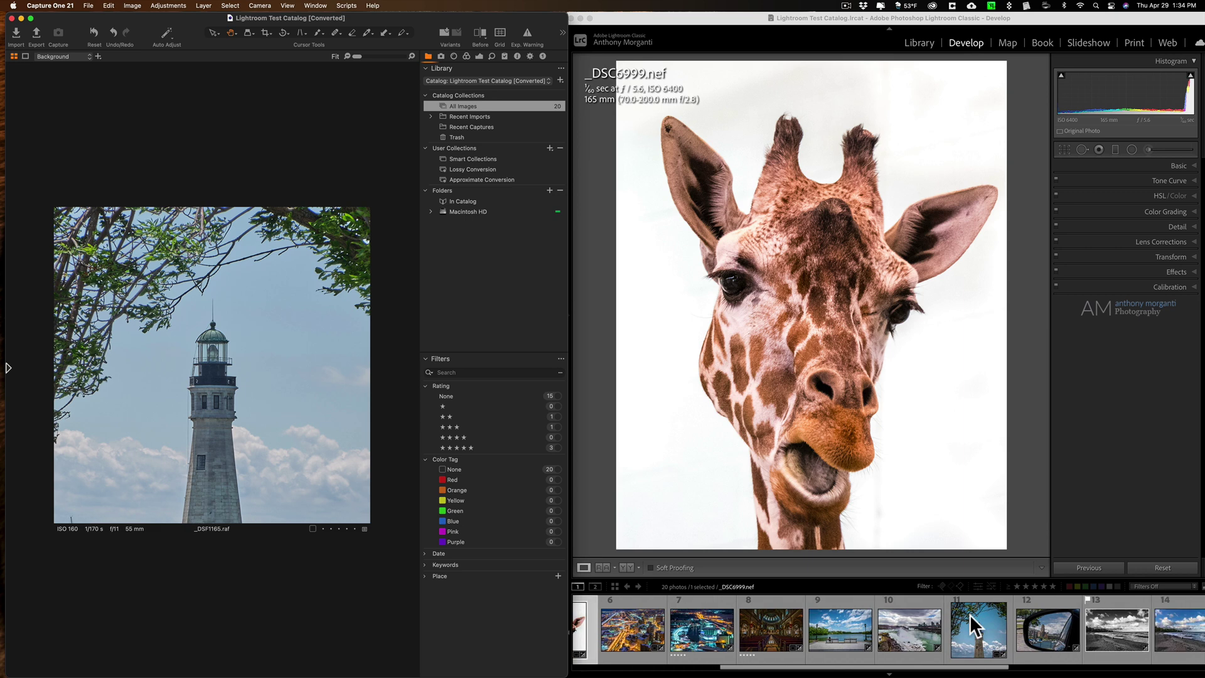
pyautogui.click(978, 631)
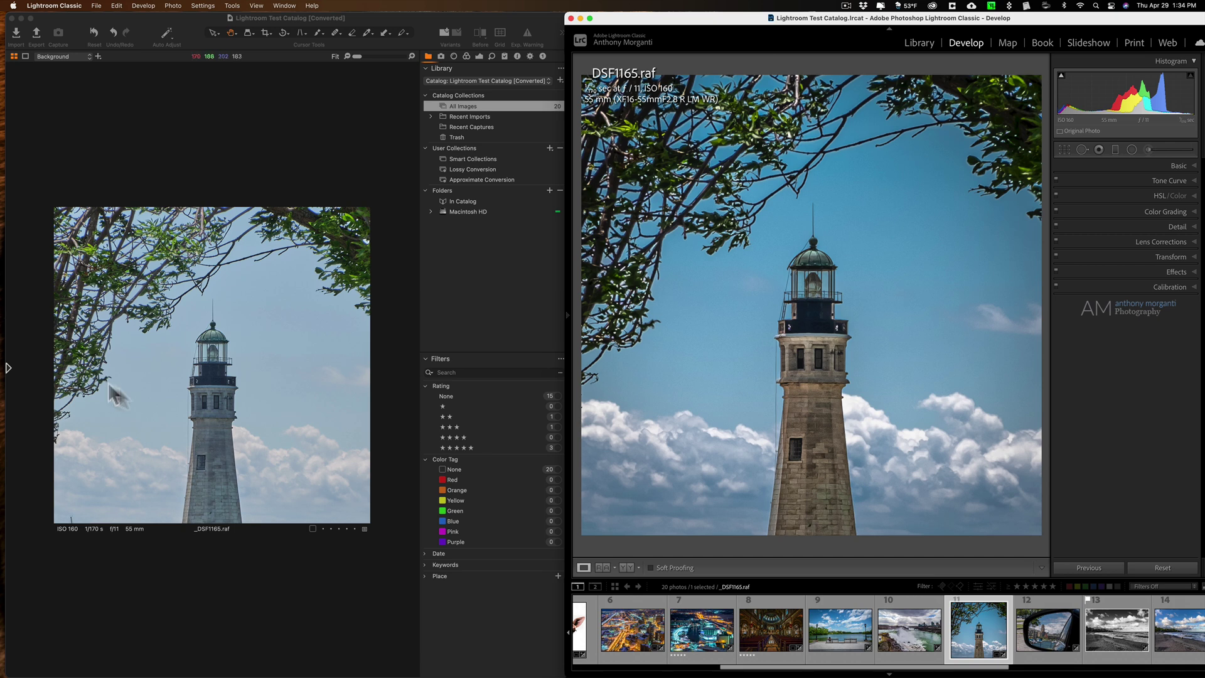
# Step: Show the car mirror photo _DSF1185.raf in both Capture One and Lightroom
pyautogui.click(9, 364)
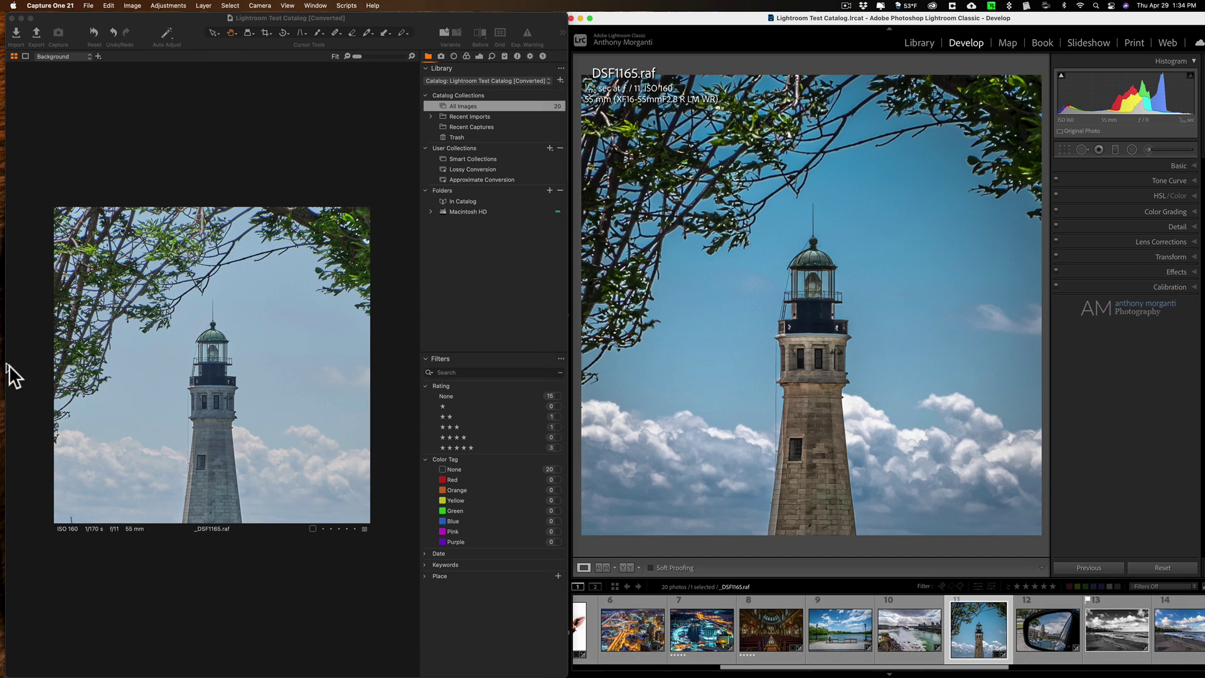
pyautogui.moveTo(8, 364)
pyautogui.scroll(-2, 36, 472)
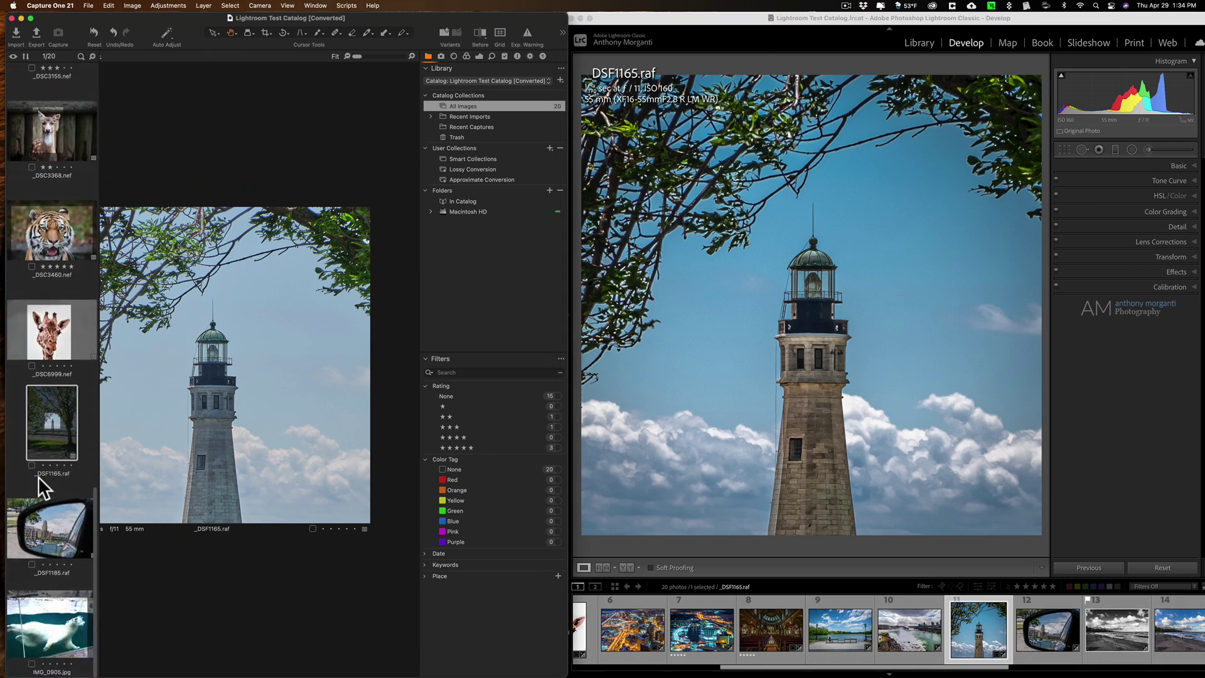
pyautogui.click(66, 525)
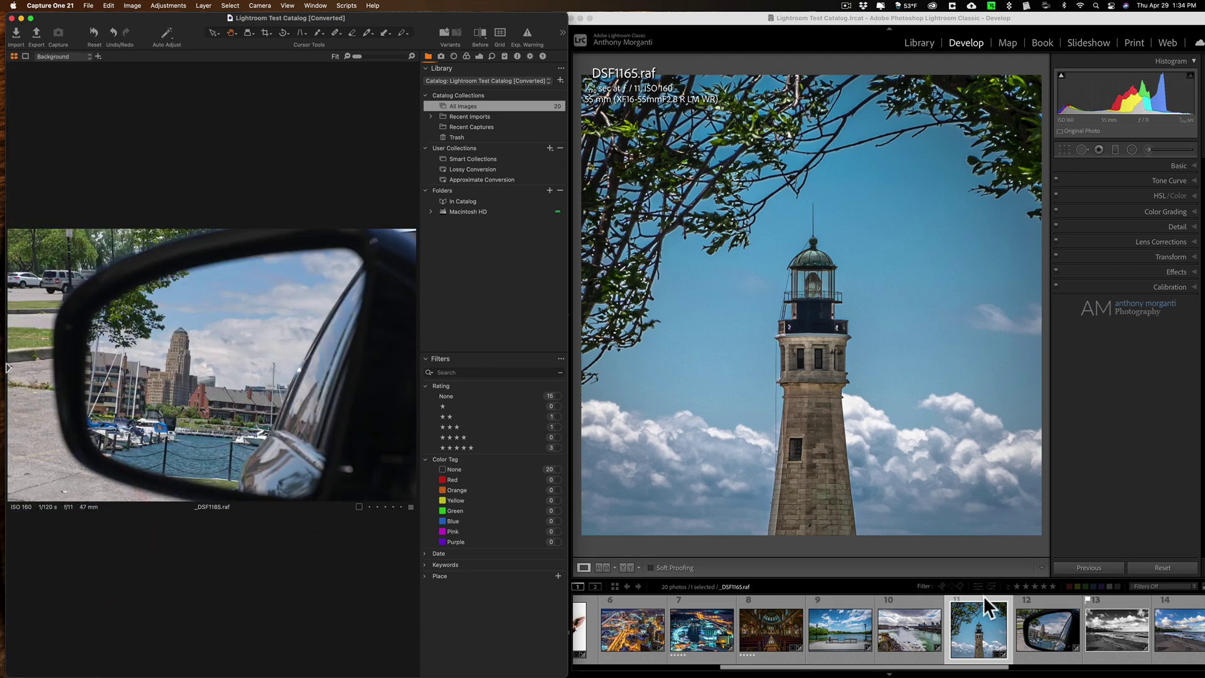
pyautogui.click(1040, 635)
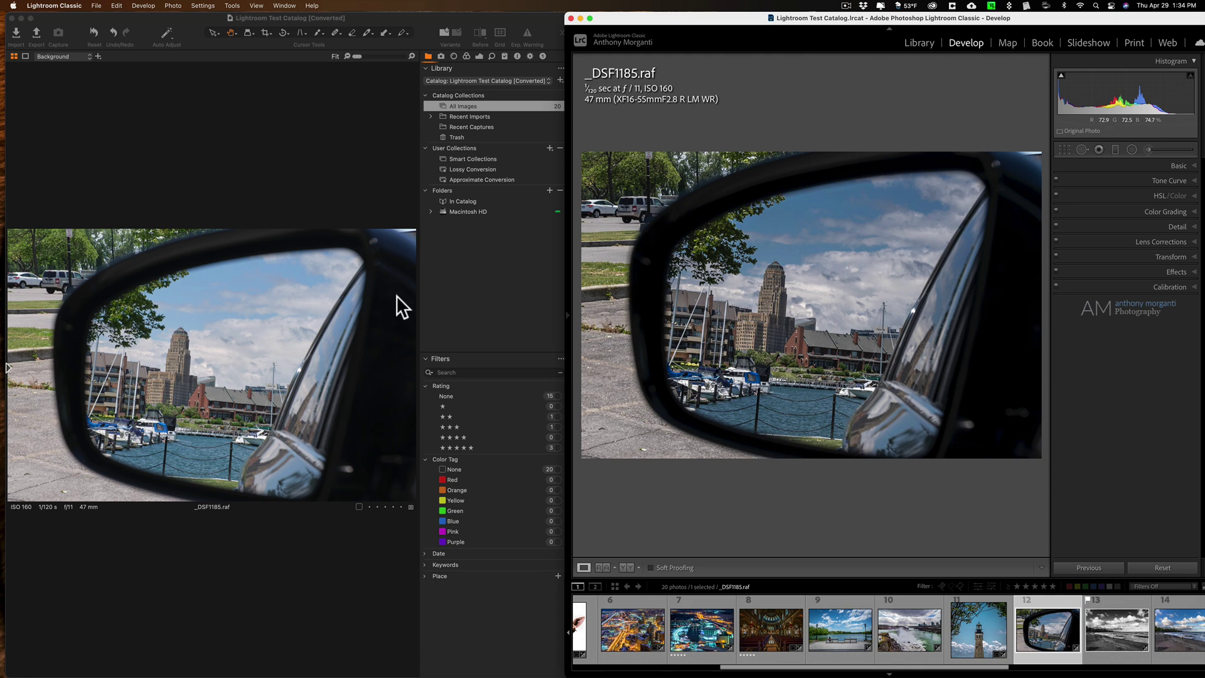
pyautogui.moveTo(2, 363)
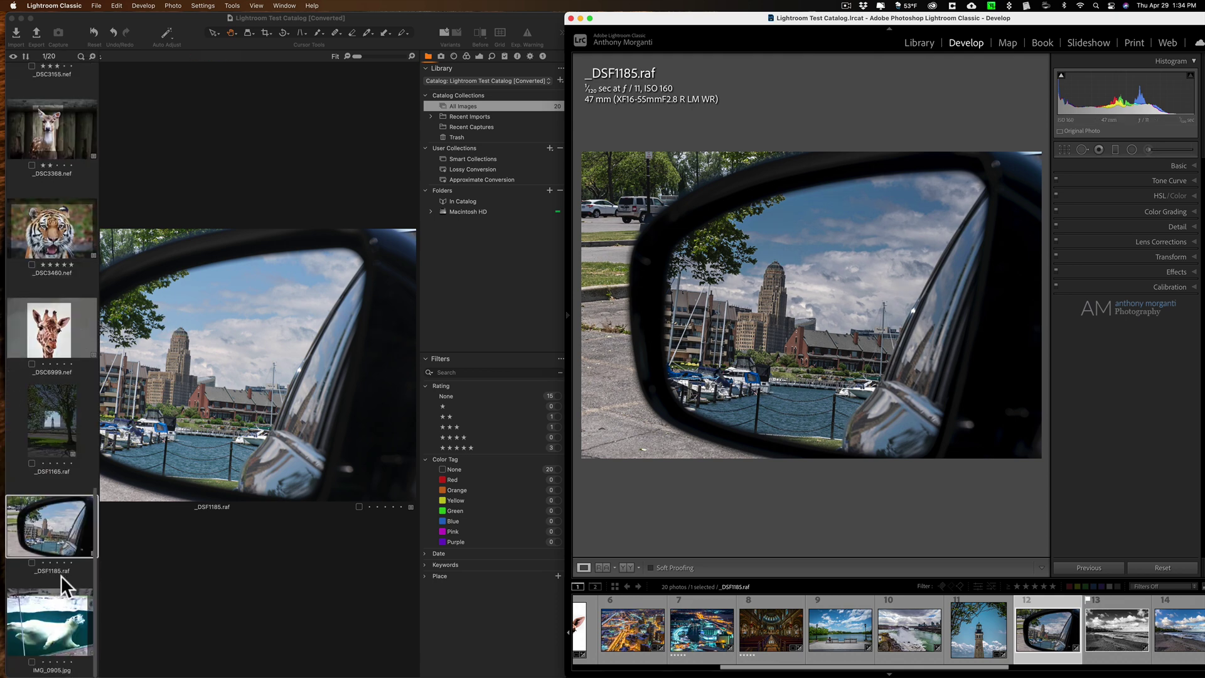
# Step: Show the polar bear photo IMG_0905 in both Capture One 21 and Lightroom Classic
pyautogui.click(54, 625)
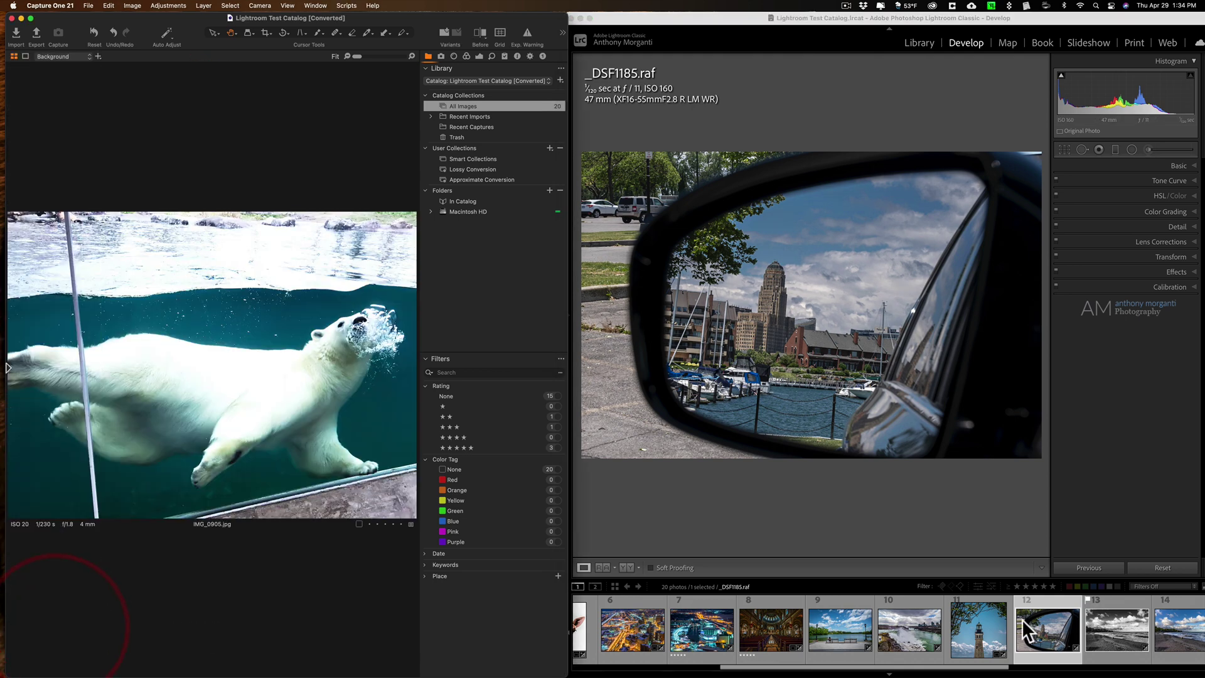
pyautogui.scroll(1, 907, 637)
pyautogui.scroll(5, 907, 636)
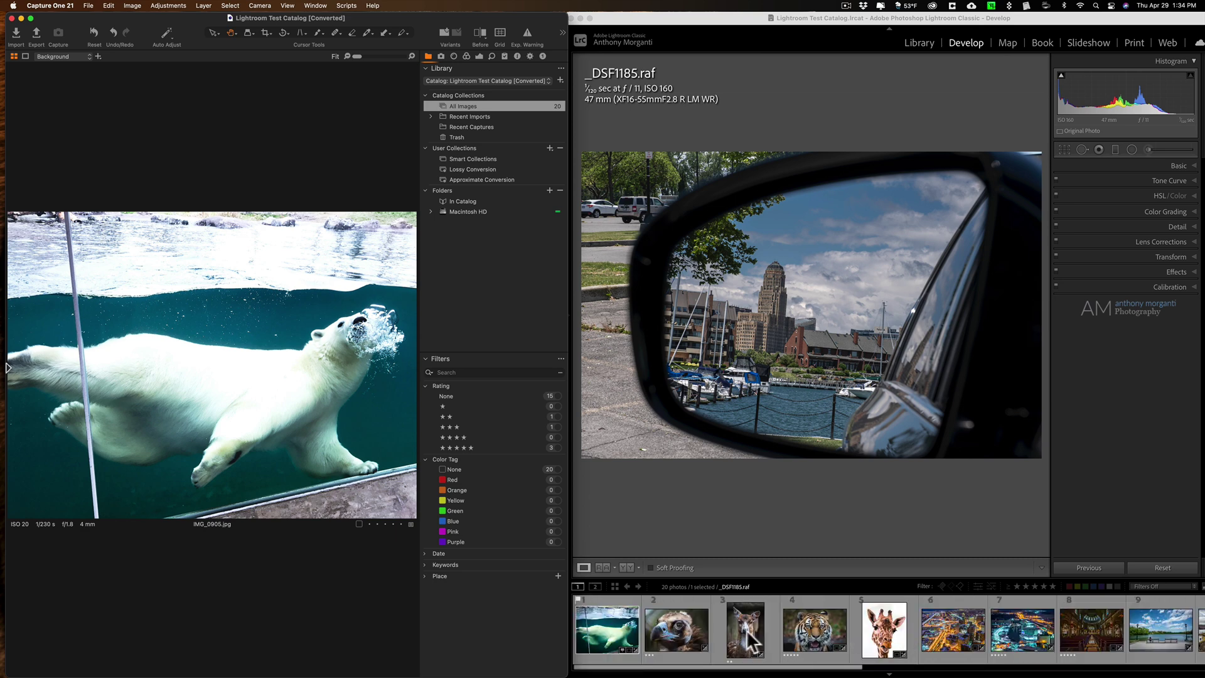
pyautogui.click(625, 637)
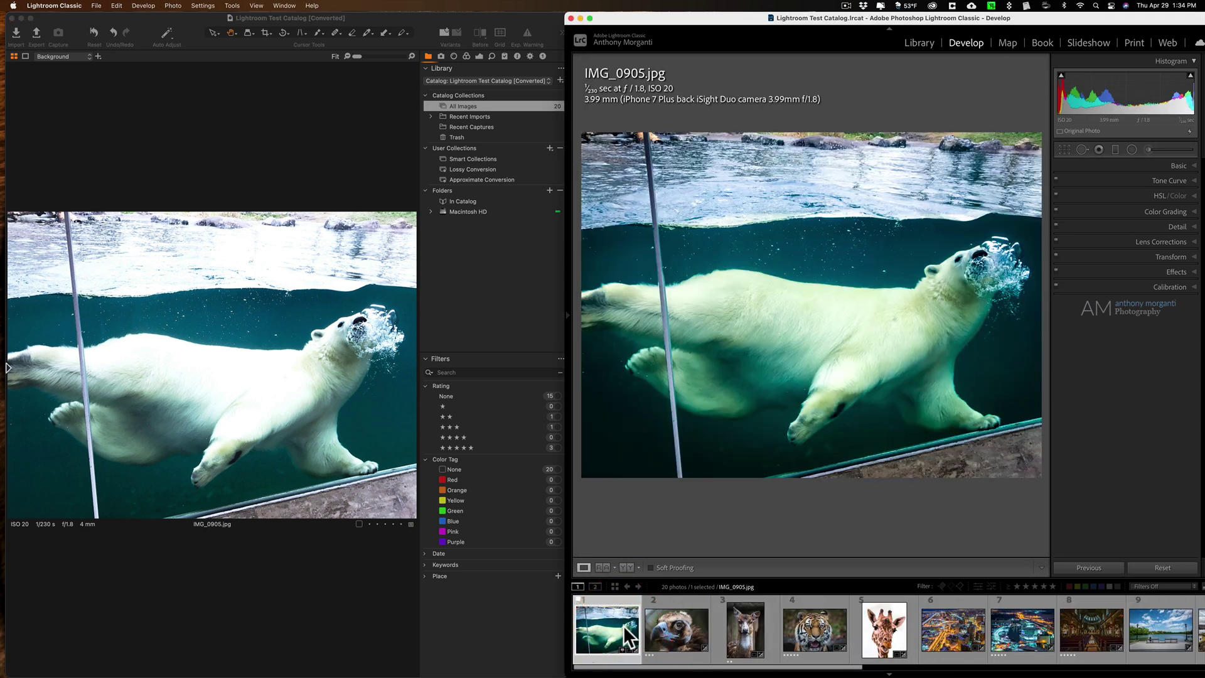
pyautogui.scroll(-5, 914, 638)
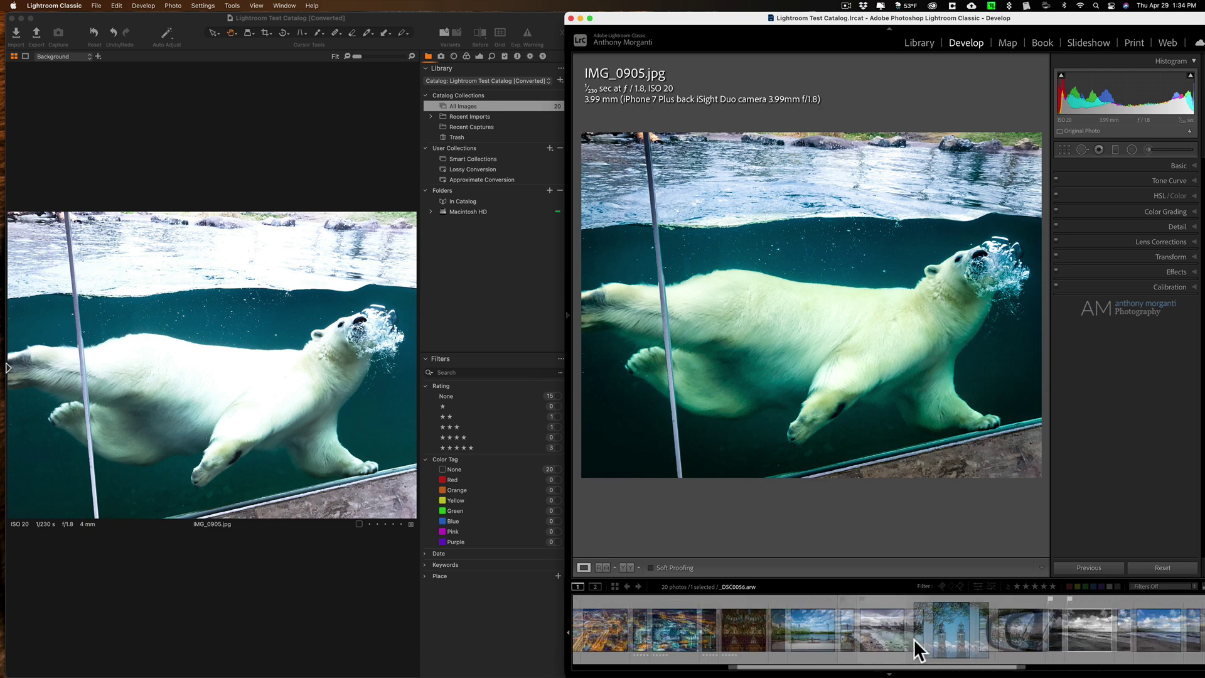
pyautogui.scroll(-3, 914, 639)
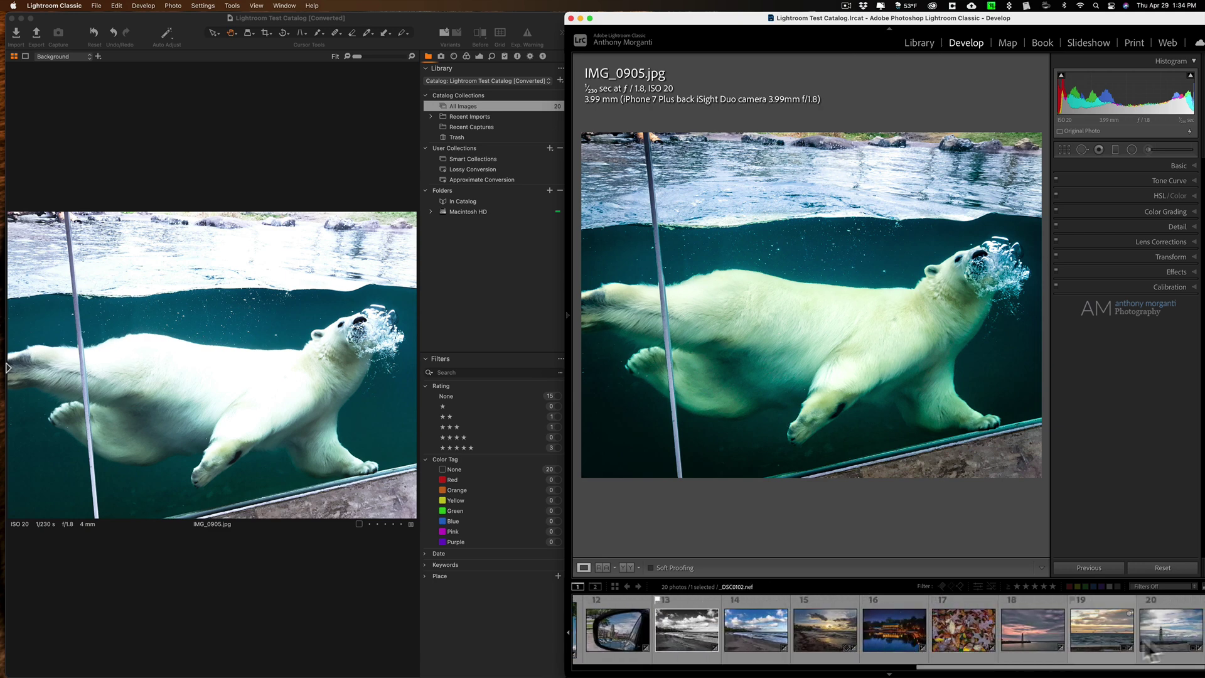
# Step: Bring up lighthouse _DSC0262 in Lightroom after checking sunset _DSC0102, and scroll Capture One's Browser up
pyautogui.click(1170, 631)
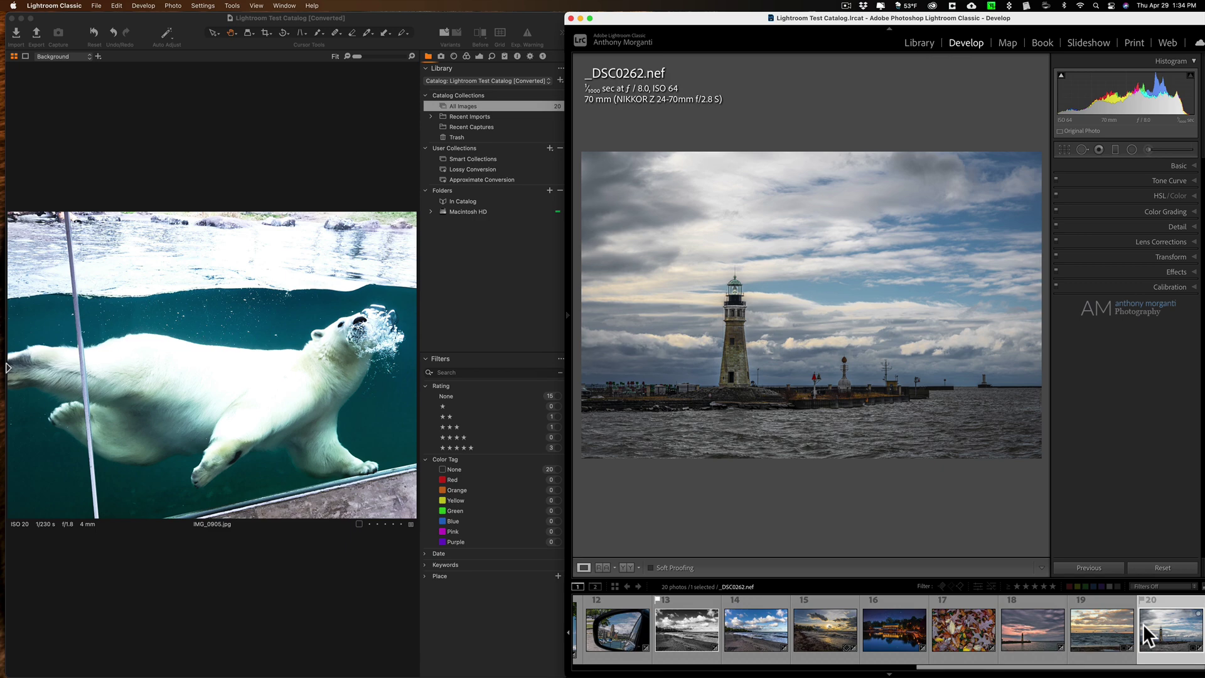
pyautogui.click(1096, 626)
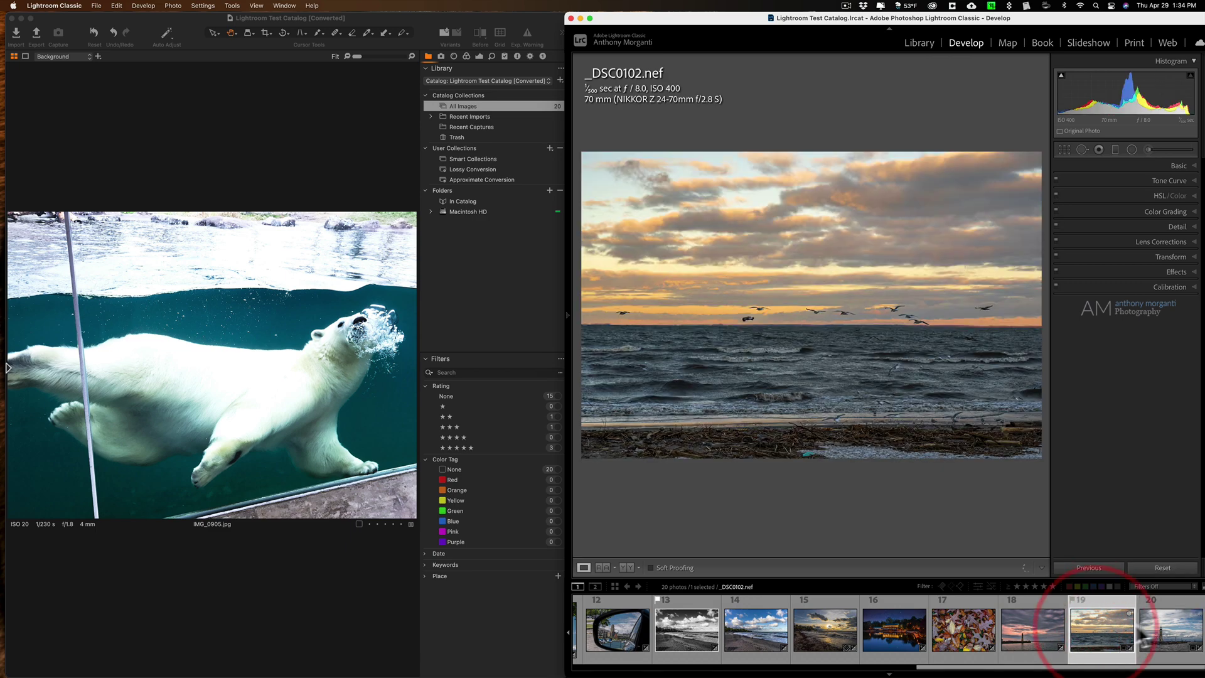
pyautogui.click(1177, 631)
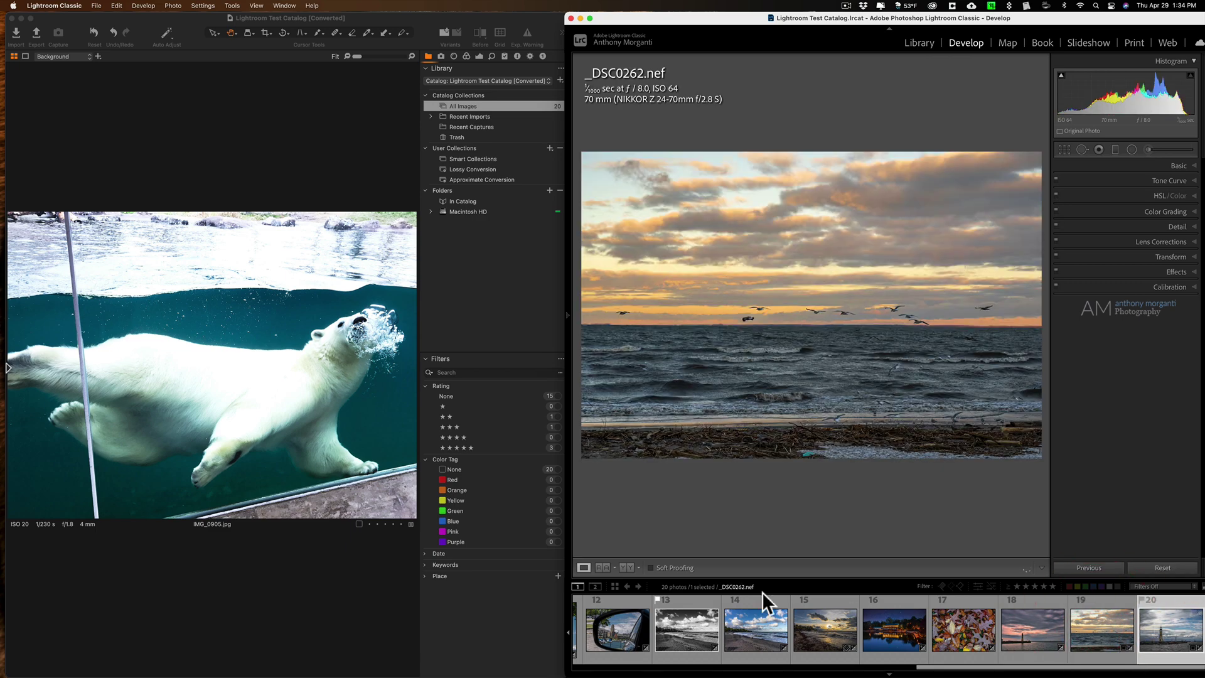
pyautogui.moveTo(10, 376)
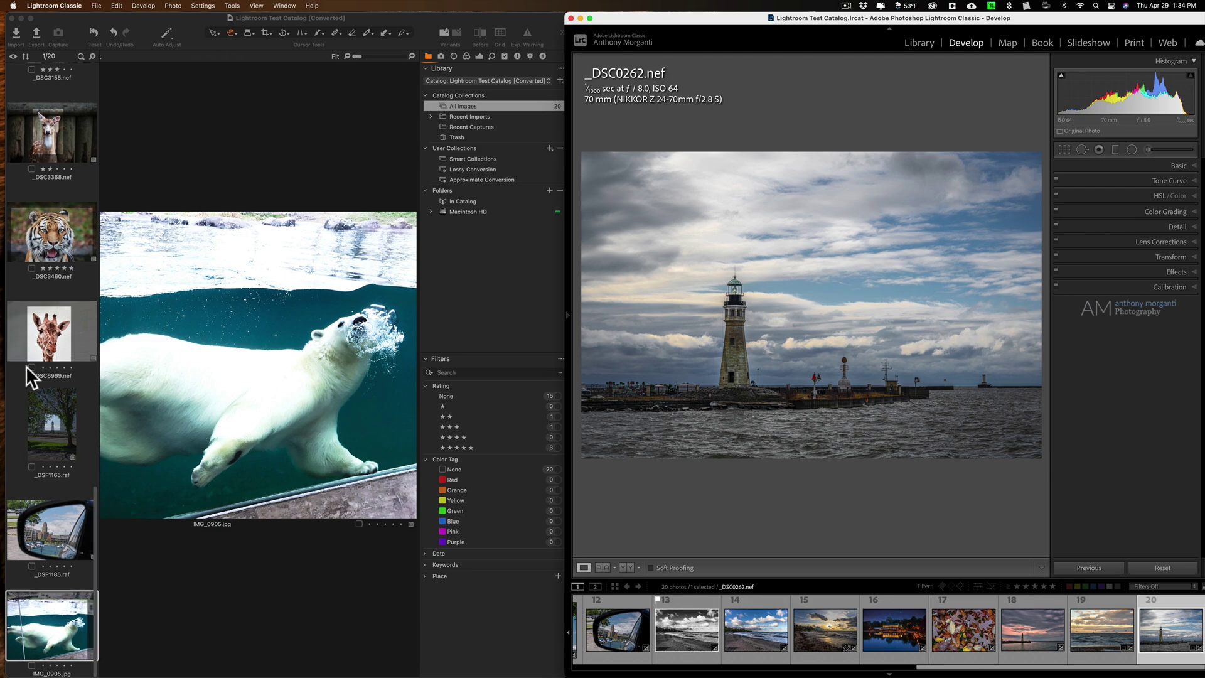
pyautogui.scroll(5, 25, 367)
pyautogui.scroll(5, 25, 366)
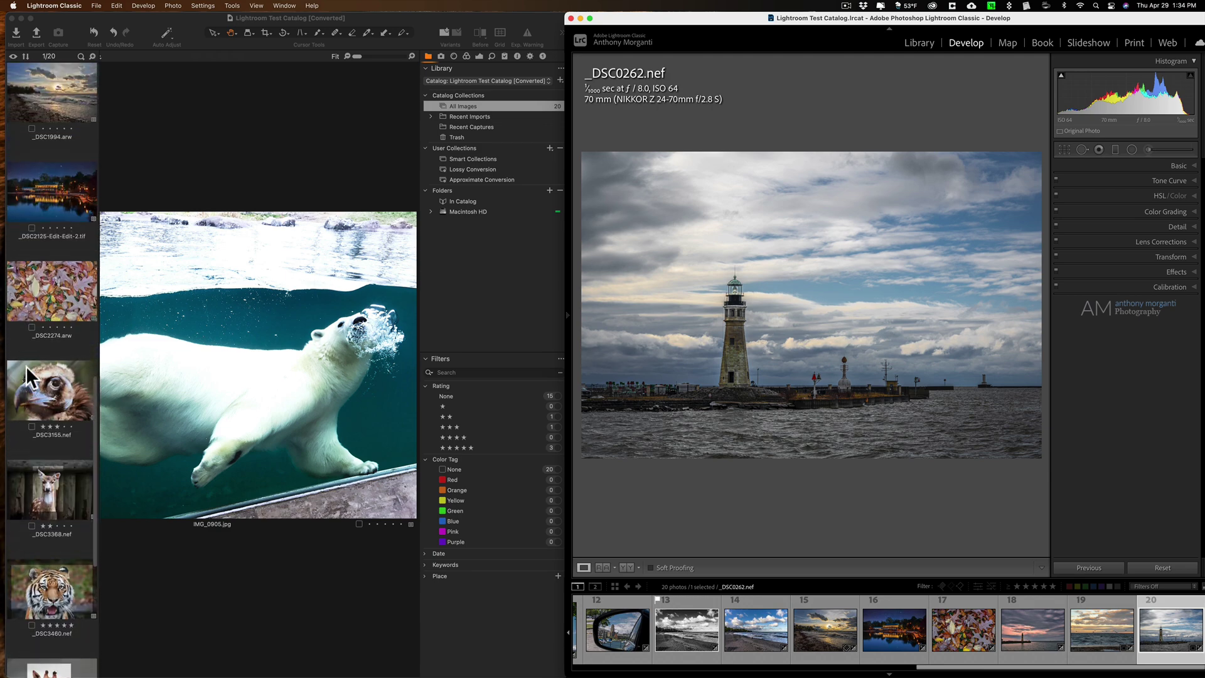
pyautogui.scroll(5, 25, 367)
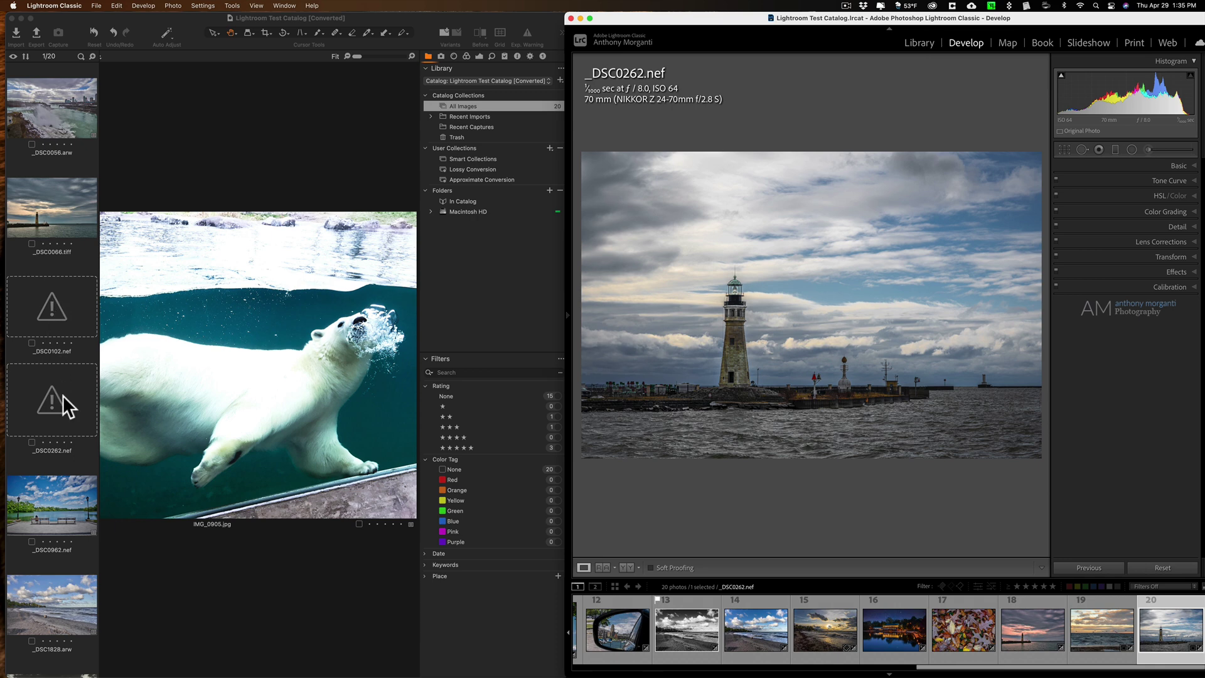
# Step: Hide Capture One's Browser so IMG_0905 fills the viewer, and return Lightroom to lighthouse _DSC0262
pyautogui.press('ctrl+super+b')
pyautogui.click(1109, 620)
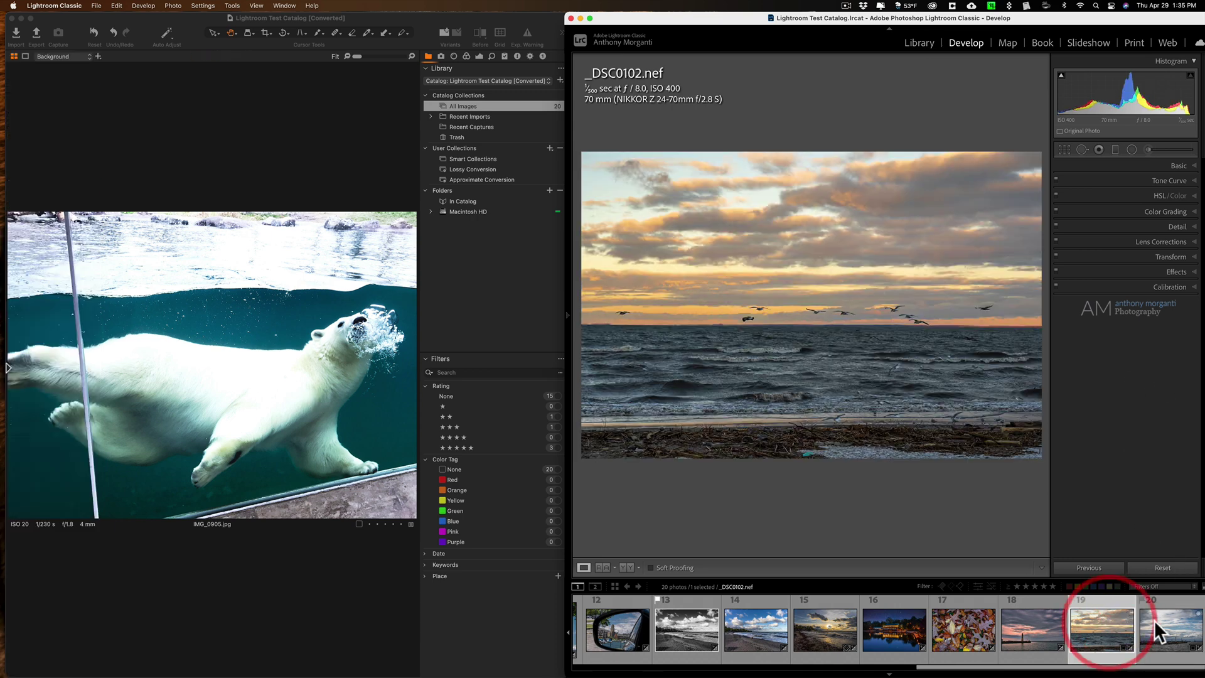
pyautogui.click(1154, 620)
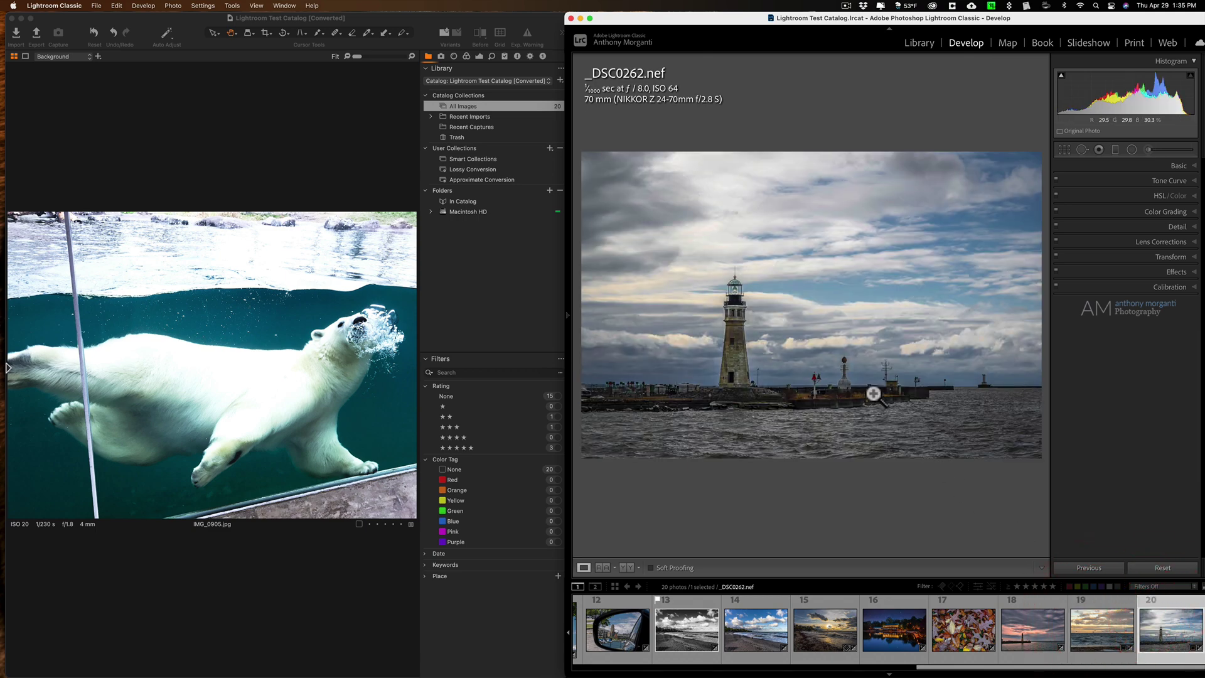